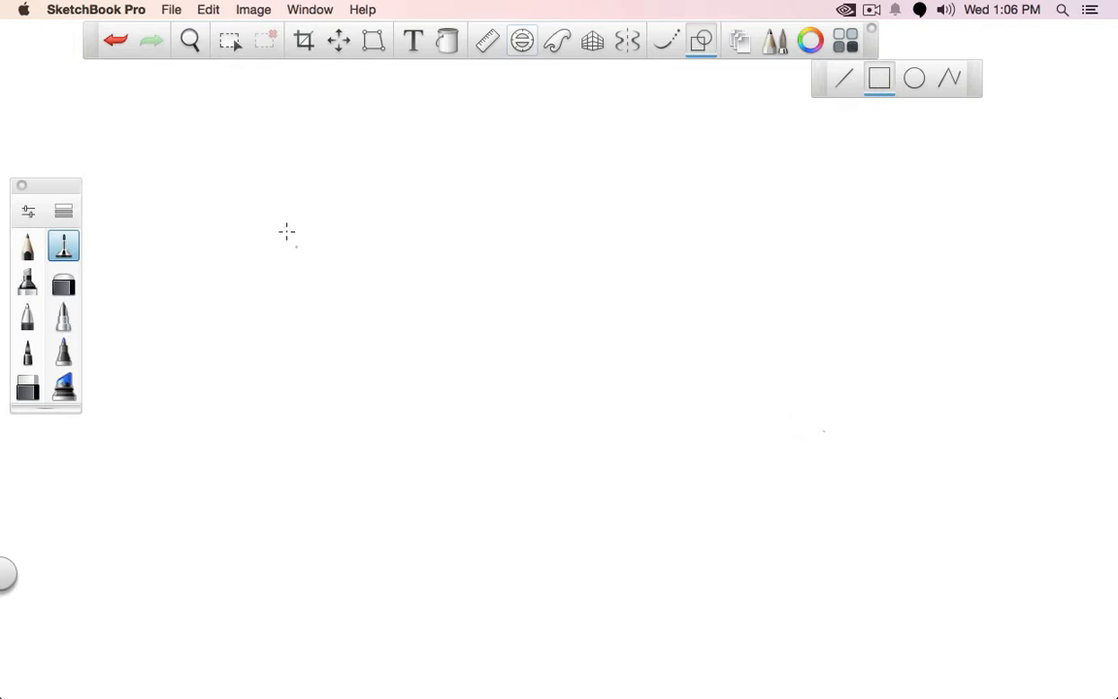
Draw a large square outline and handwrite "1 m" above its top side and beside its left side
{"action": "left_click_drag", "start_coordinate": [251, 172], "coordinate": [668, 515]}
{"action": "left_click", "coordinate": [700, 41]}
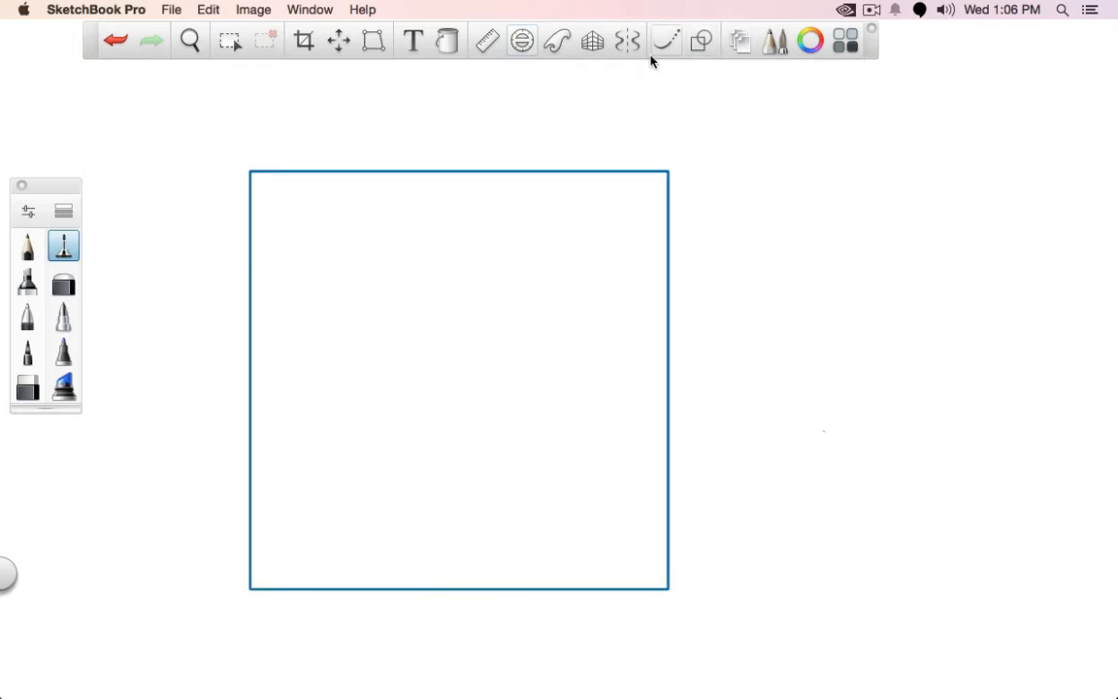
{"action": "left_click", "coordinate": [32, 333]}
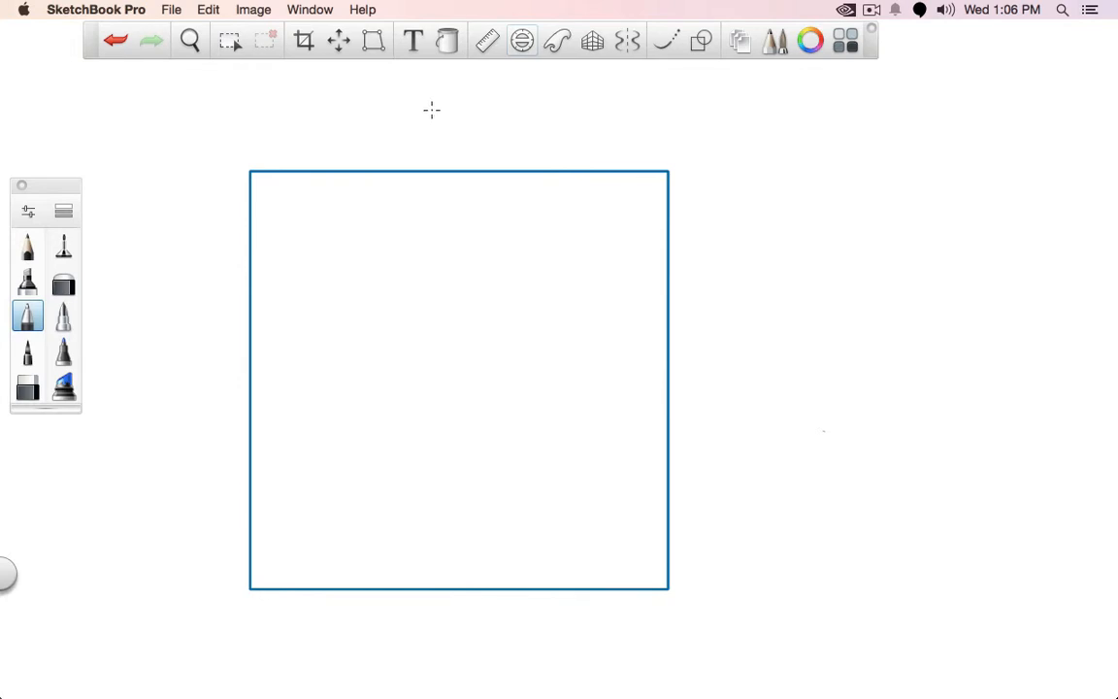
{"action": "left_click_drag", "start_coordinate": [432, 110], "coordinate": [431, 136]}
{"action": "left_click_drag", "start_coordinate": [160, 348], "coordinate": [159, 374]}
{"action": "left_click", "coordinate": [159, 448]}
{"action": "left_click_drag", "start_coordinate": [194, 372], "coordinate": [215, 373]}
{"action": "left_click_drag", "start_coordinate": [468, 135], "coordinate": [491, 135]}
Draw thin straight diagonals across the square and a thicker vertical line from their crossing down to the bottom edge
{"action": "left_click", "coordinate": [701, 40]}
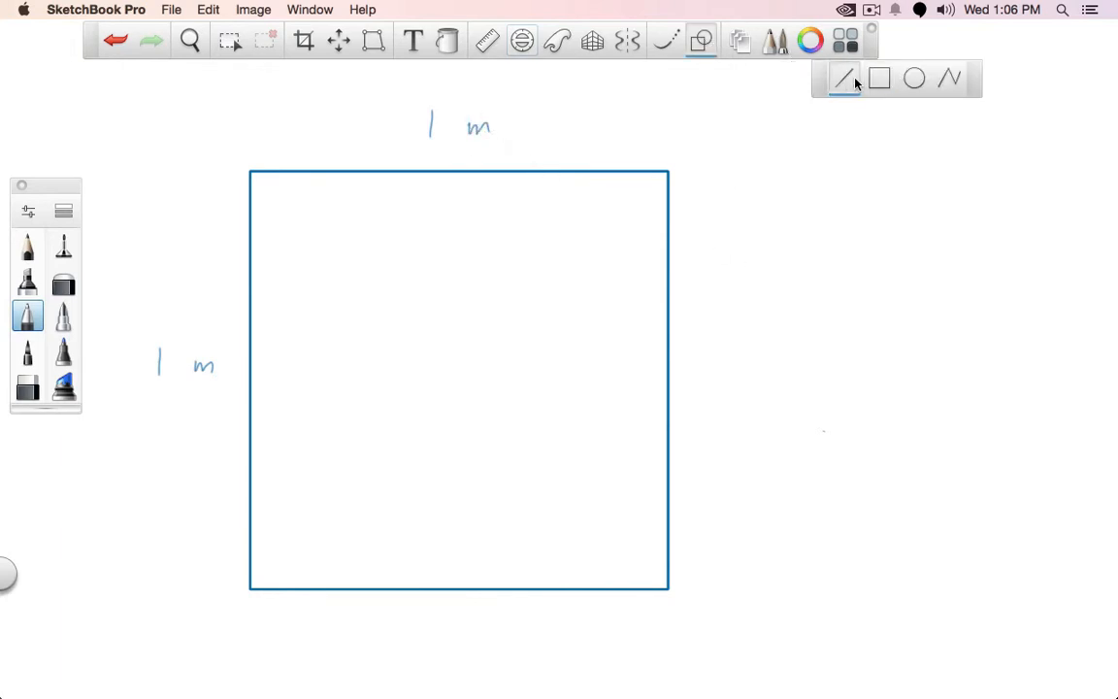
{"action": "left_click", "coordinate": [63, 245]}
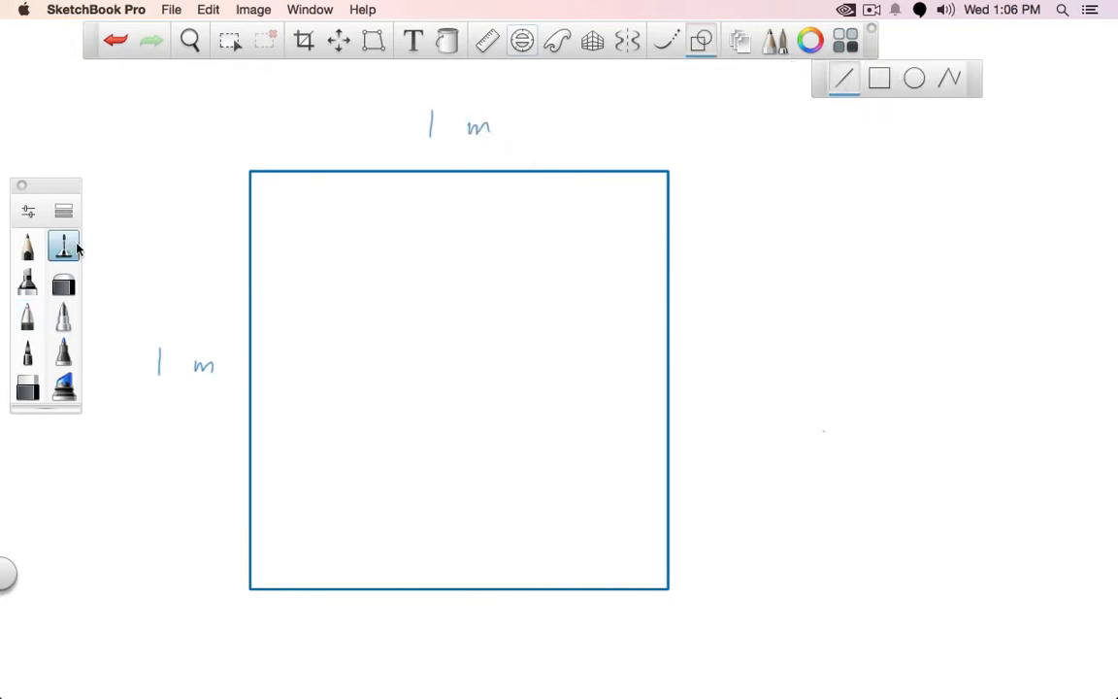
{"action": "mouse_move", "coordinate": [250, 587]}
{"action": "left_mouse_down"}
{"action": "mouse_move", "coordinate": [483, 337]}
{"action": "mouse_move", "coordinate": [667, 172]}
{"action": "left_mouse_up"}
{"action": "left_click_drag", "start_coordinate": [249, 171], "coordinate": [667, 587]}
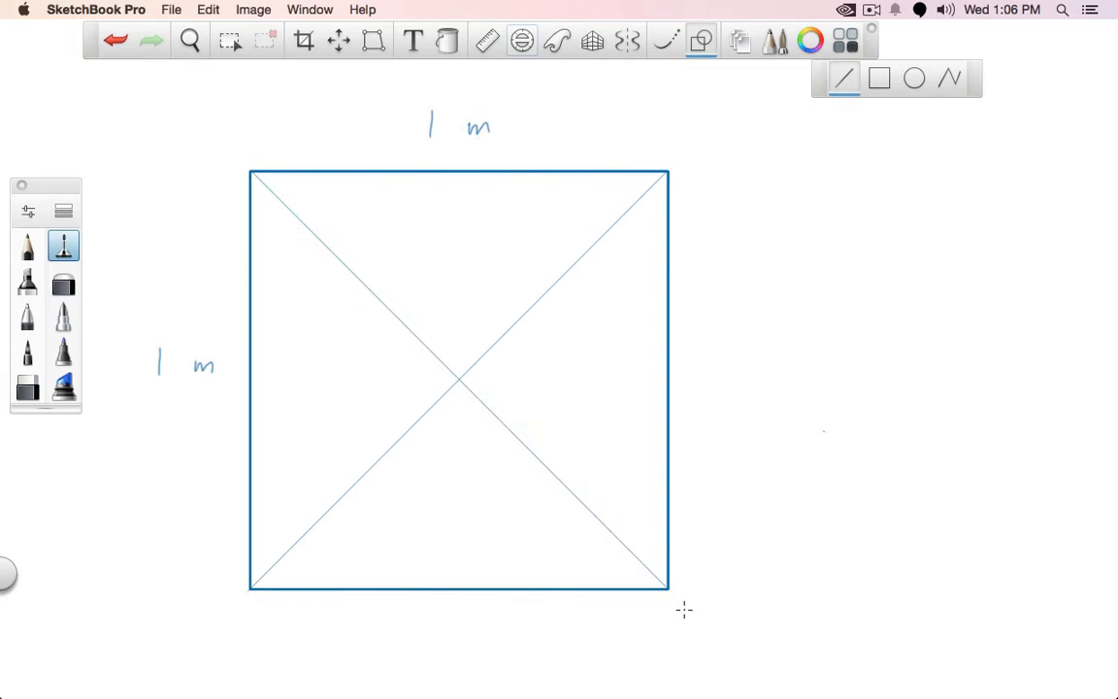
{"action": "left_click", "coordinate": [29, 315]}
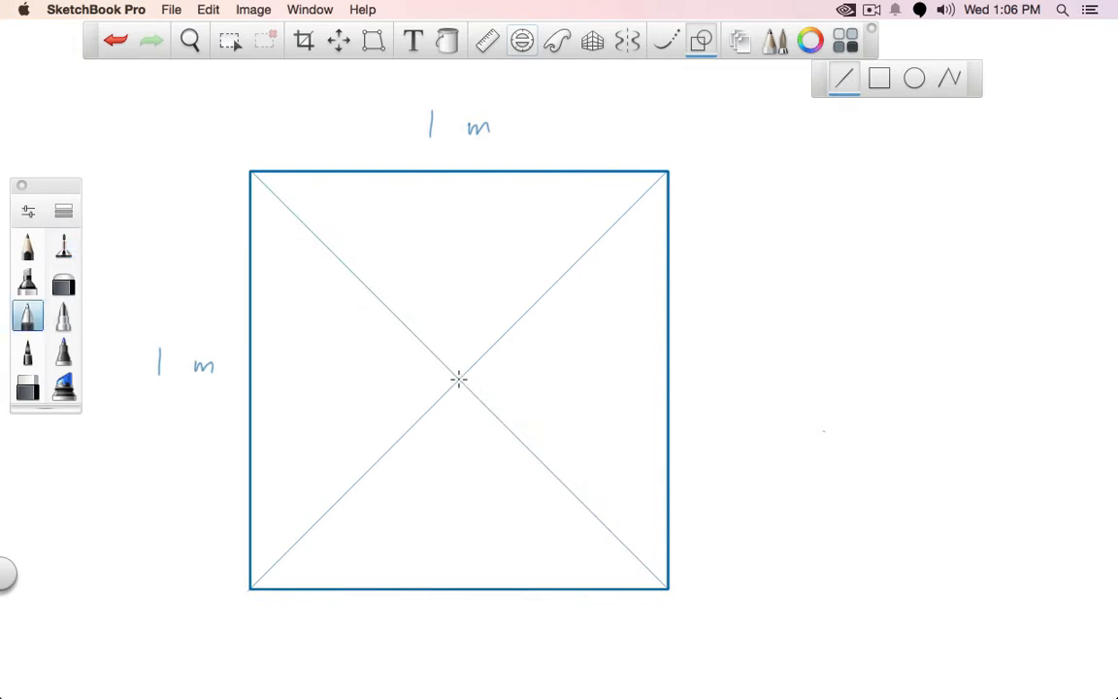
{"action": "left_click_drag", "start_coordinate": [459, 378], "coordinate": [459, 586]}
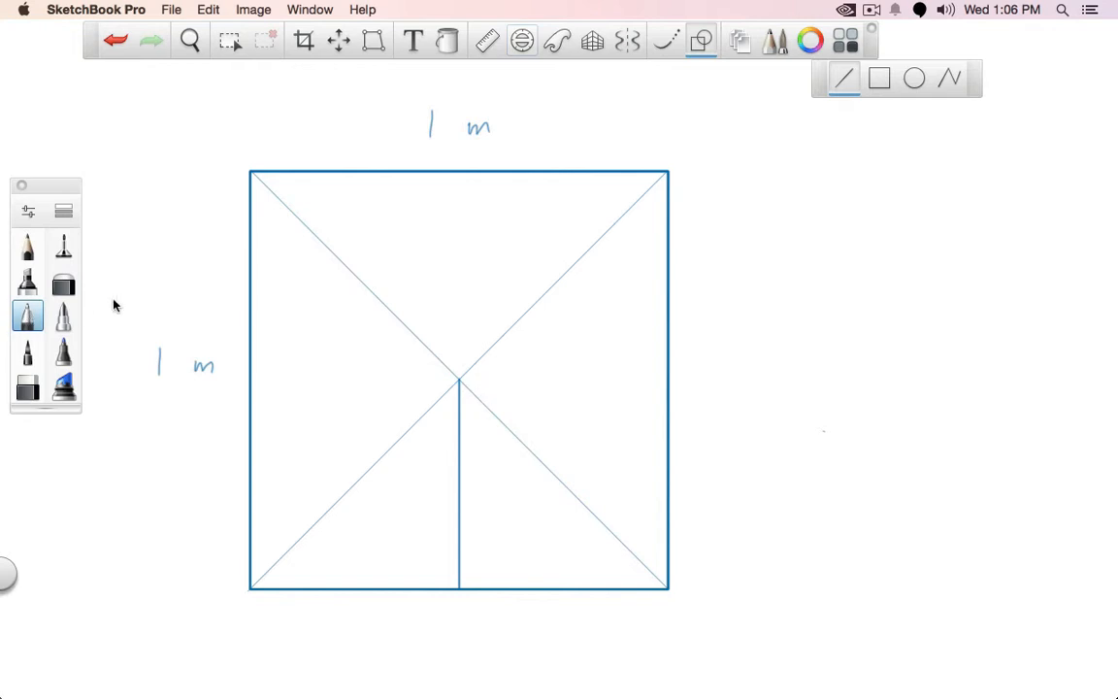
{"action": "left_click", "coordinate": [700, 40]}
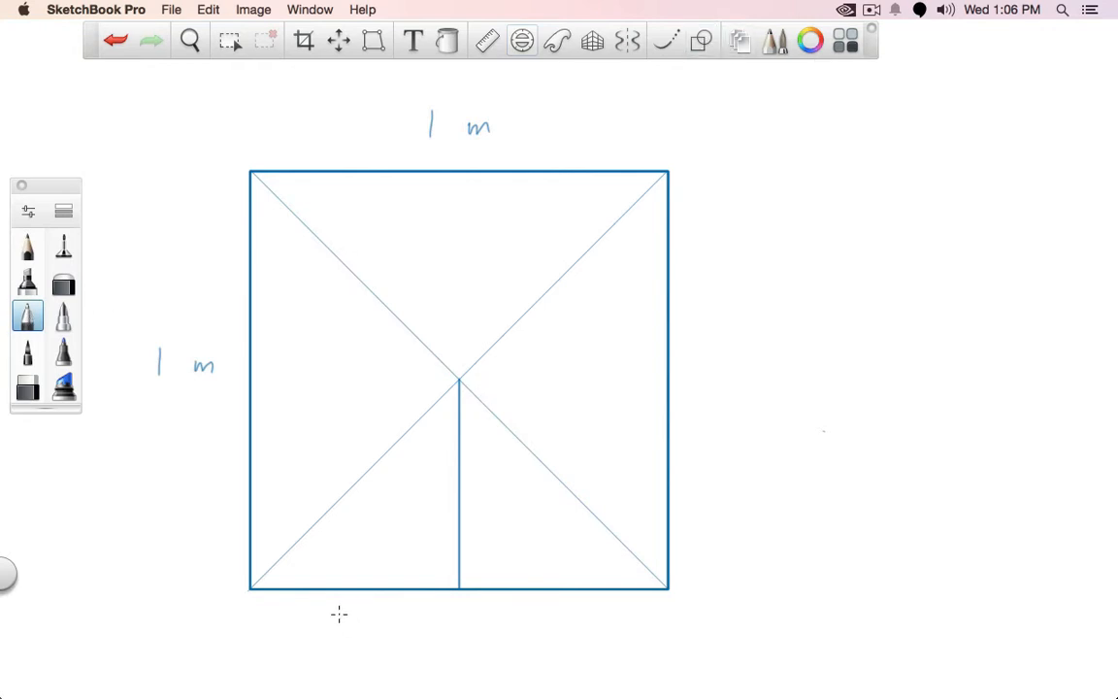
Handwrite 1/2 and 50 cm under the halves of the bottom edge, with tick marks at the corners and midpoint
{"action": "mouse_move", "coordinate": [324, 619]}
{"action": "left_mouse_down"}
{"action": "mouse_move", "coordinate": [328, 651]}
{"action": "mouse_move", "coordinate": [341, 632]}
{"action": "mouse_move", "coordinate": [360, 658]}
{"action": "left_mouse_up"}
{"action": "left_click_drag", "start_coordinate": [458, 615], "coordinate": [458, 629]}
{"action": "left_click_drag", "start_coordinate": [249, 617], "coordinate": [249, 631]}
{"action": "mouse_move", "coordinate": [558, 615]}
{"action": "left_mouse_down"}
{"action": "mouse_move", "coordinate": [559, 631]}
{"action": "mouse_move", "coordinate": [569, 612]}
{"action": "mouse_move", "coordinate": [604, 630]}
{"action": "mouse_move", "coordinate": [664, 628]}
{"action": "left_mouse_up"}
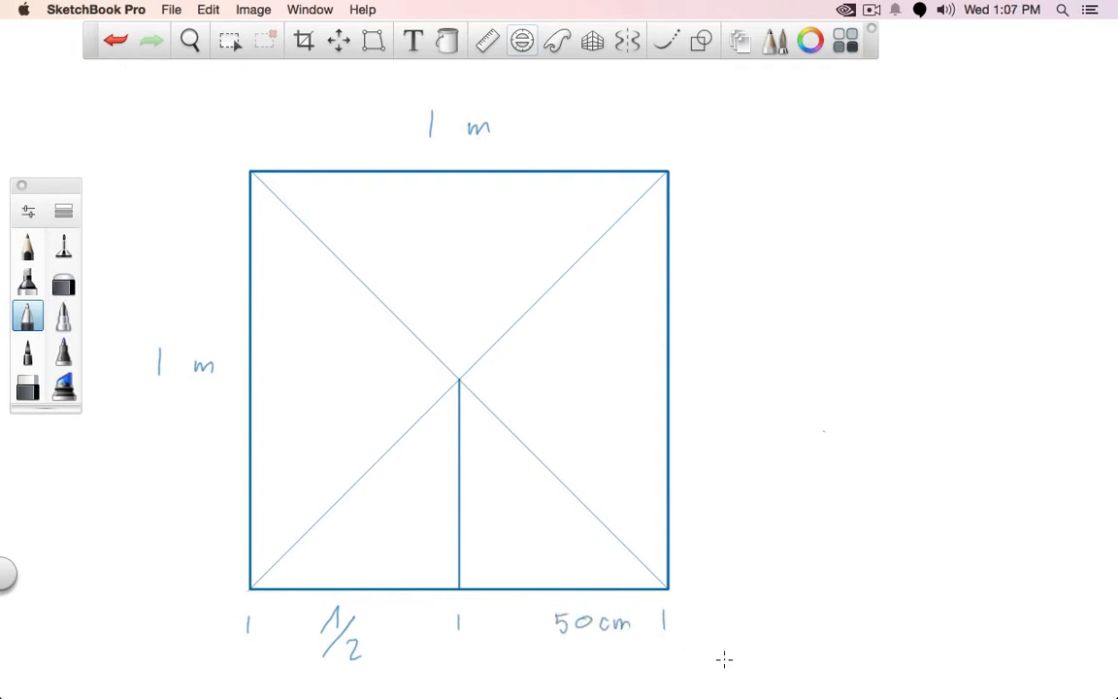
Draw a thin horizontal line from the square's centre to its right edge and add the lower-right quarter's second diagonal
{"action": "left_click", "coordinate": [62, 248]}
{"action": "left_click", "coordinate": [701, 40]}
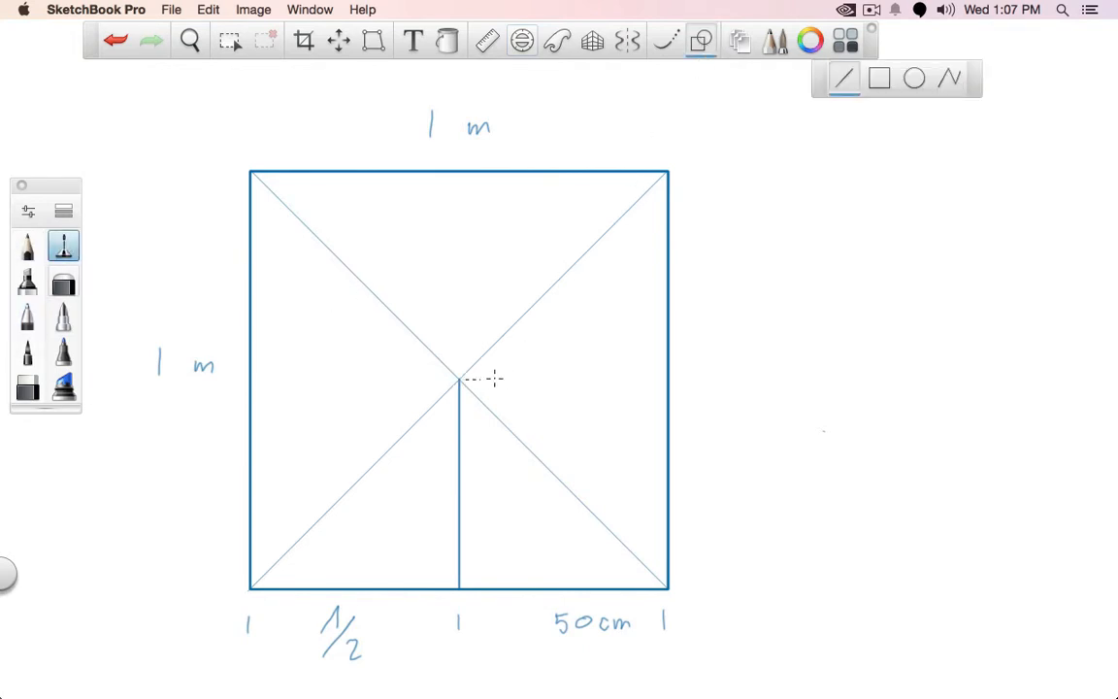
{"action": "left_click_drag", "start_coordinate": [494, 378], "coordinate": [668, 380]}
{"action": "left_click_drag", "start_coordinate": [458, 587], "coordinate": [668, 380]}
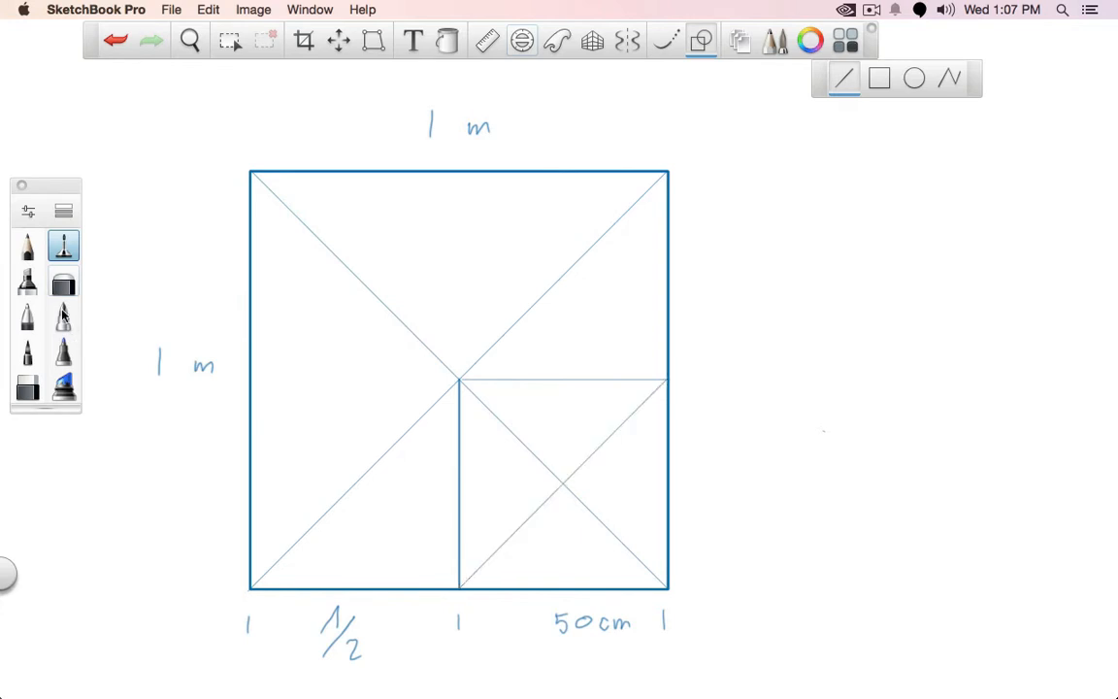
Outline a smaller square with thicker straight lines from the lower-right quarter's centre to its right and upper edges
{"action": "left_click", "coordinate": [27, 316]}
{"action": "left_click_drag", "start_coordinate": [564, 484], "coordinate": [669, 483]}
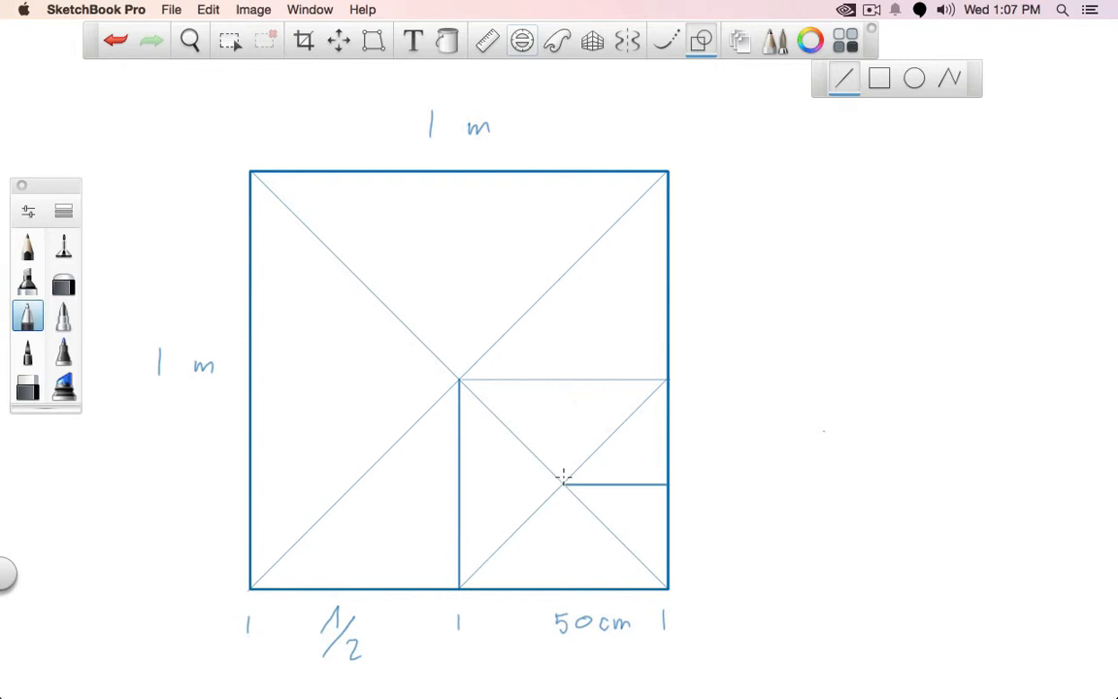
{"action": "mouse_move", "coordinate": [564, 476]}
{"action": "left_mouse_down"}
{"action": "mouse_move", "coordinate": [564, 379]}
{"action": "mouse_move", "coordinate": [675, 379]}
{"action": "left_mouse_up"}
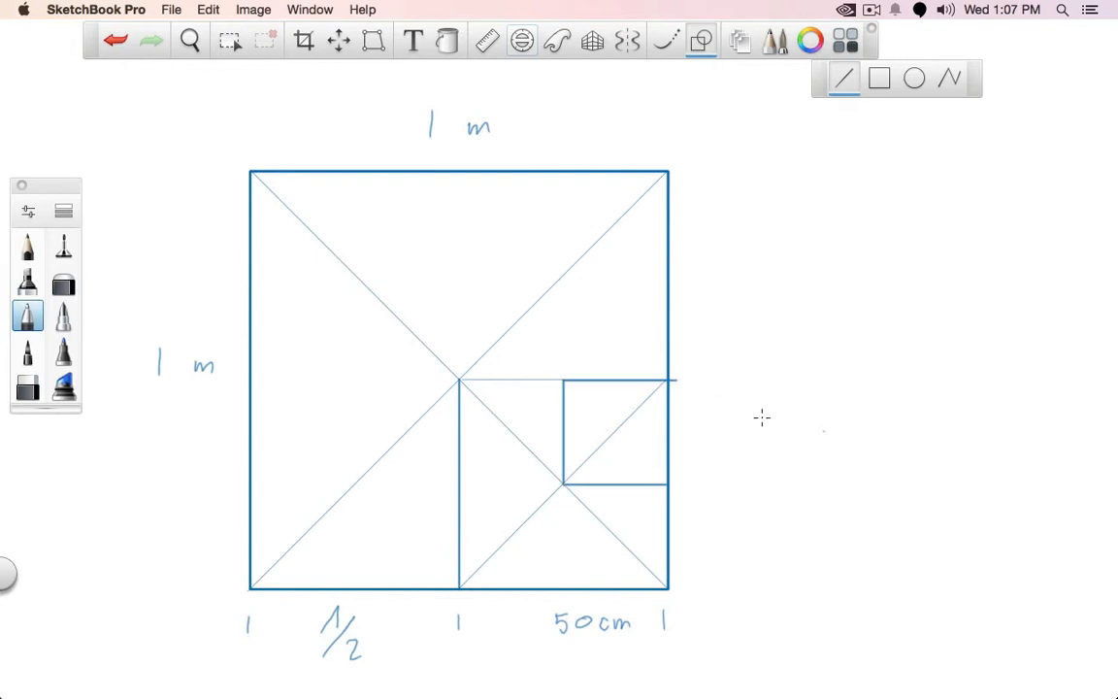
{"action": "left_click", "coordinate": [702, 43]}
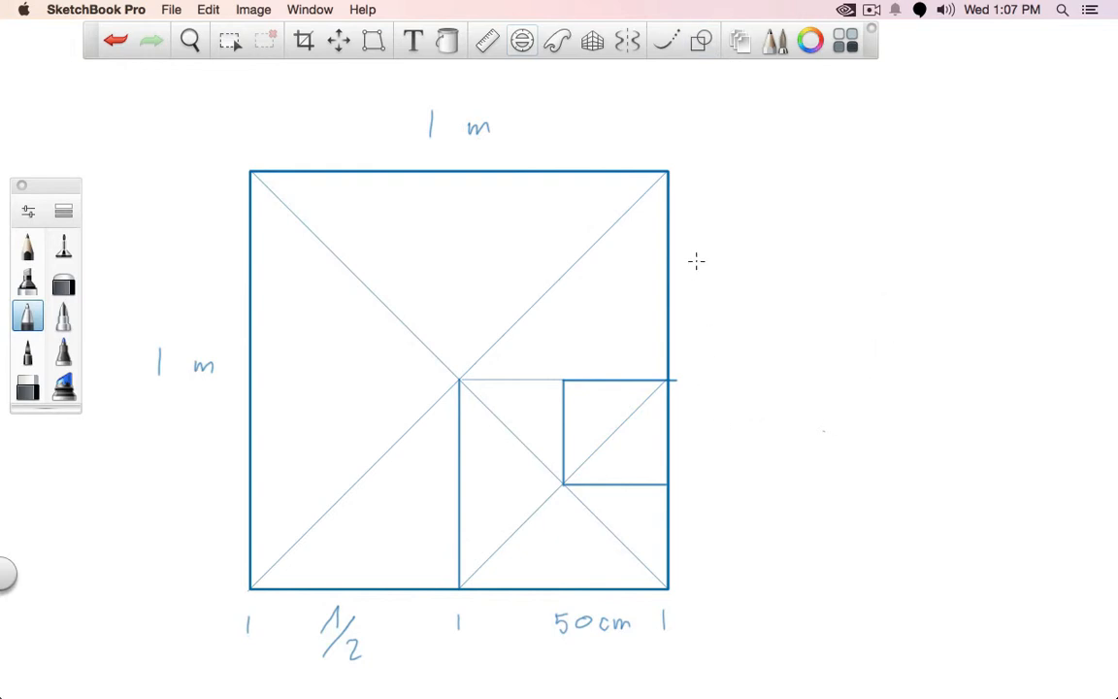
Handwrite the fractions 1/2, 1/4 and 1/4 beside the sections of the square's right edge, from top to bottom
{"action": "mouse_move", "coordinate": [689, 272]}
{"action": "left_mouse_down"}
{"action": "mouse_move", "coordinate": [707, 244]}
{"action": "mouse_move", "coordinate": [722, 253]}
{"action": "mouse_move", "coordinate": [714, 291]}
{"action": "mouse_move", "coordinate": [729, 271]}
{"action": "mouse_move", "coordinate": [733, 291]}
{"action": "left_mouse_up"}
{"action": "key", "text": "super+z"}
{"action": "key", "text": "super+z"}
{"action": "mouse_move", "coordinate": [681, 419]}
{"action": "left_mouse_down"}
{"action": "mouse_move", "coordinate": [692, 433]}
{"action": "mouse_move", "coordinate": [712, 415]}
{"action": "mouse_move", "coordinate": [718, 453]}
{"action": "left_mouse_up"}
{"action": "mouse_move", "coordinate": [686, 537]}
{"action": "left_mouse_down"}
{"action": "mouse_move", "coordinate": [715, 517]}
{"action": "mouse_move", "coordinate": [723, 550]}
{"action": "left_mouse_up"}
{"action": "left_click_drag", "start_coordinate": [724, 539], "coordinate": [723, 563]}
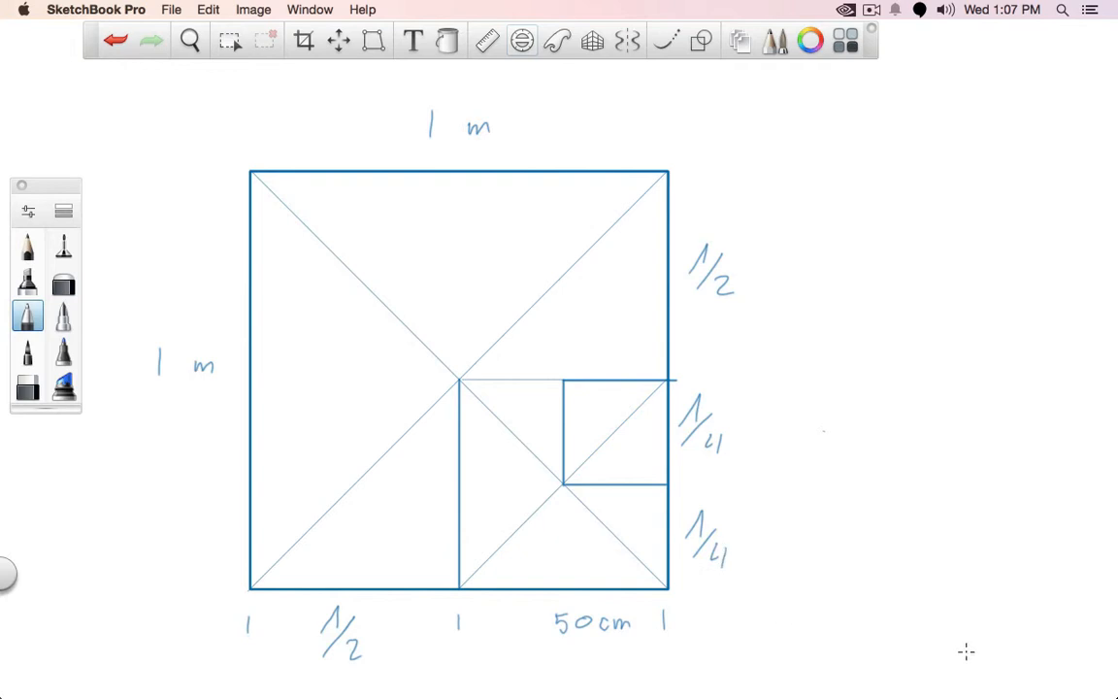
{"action": "left_click", "coordinate": [35, 250]}
{"action": "left_click", "coordinate": [740, 44]}
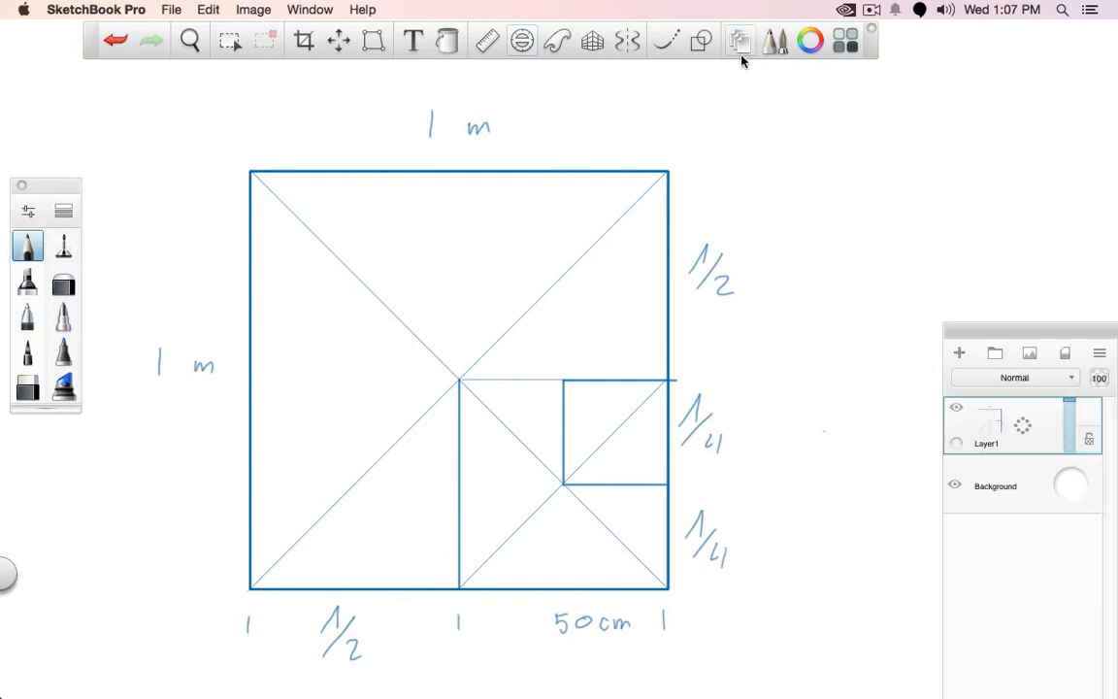
{"action": "left_click_drag", "start_coordinate": [562, 379], "coordinate": [662, 479]}
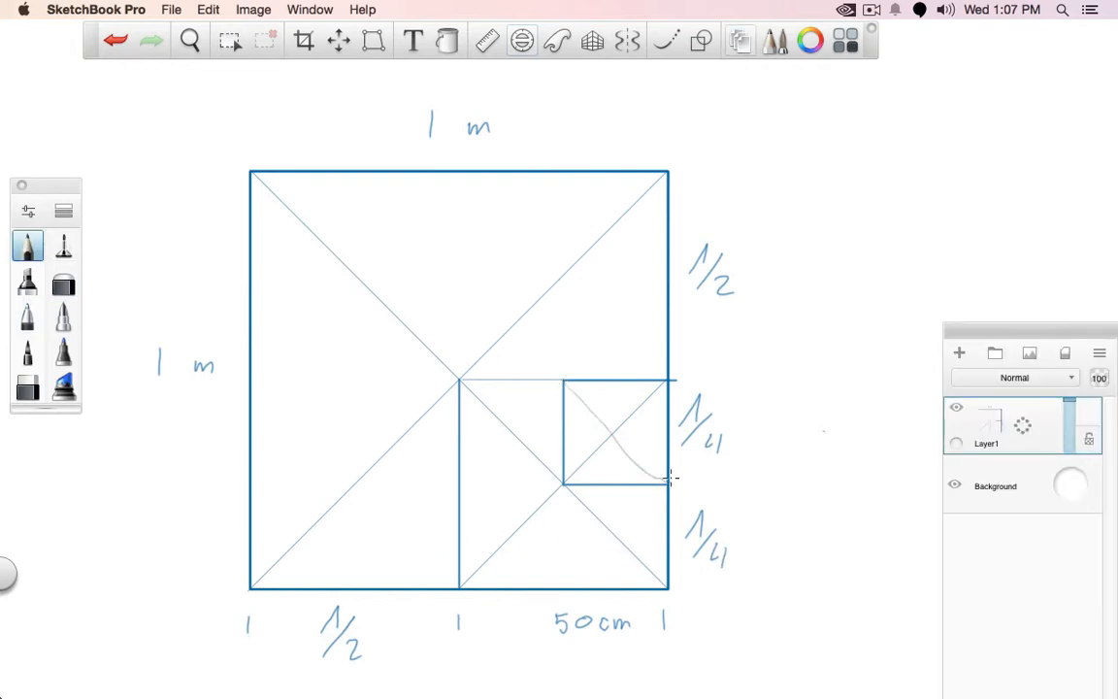
{"action": "key", "text": "super+z"}
Draw the smallest square's second diagonal and a short horizontal line from its centre to the right edge
{"action": "left_click", "coordinate": [700, 41]}
{"action": "left_click_drag", "start_coordinate": [565, 382], "coordinate": [665, 482]}
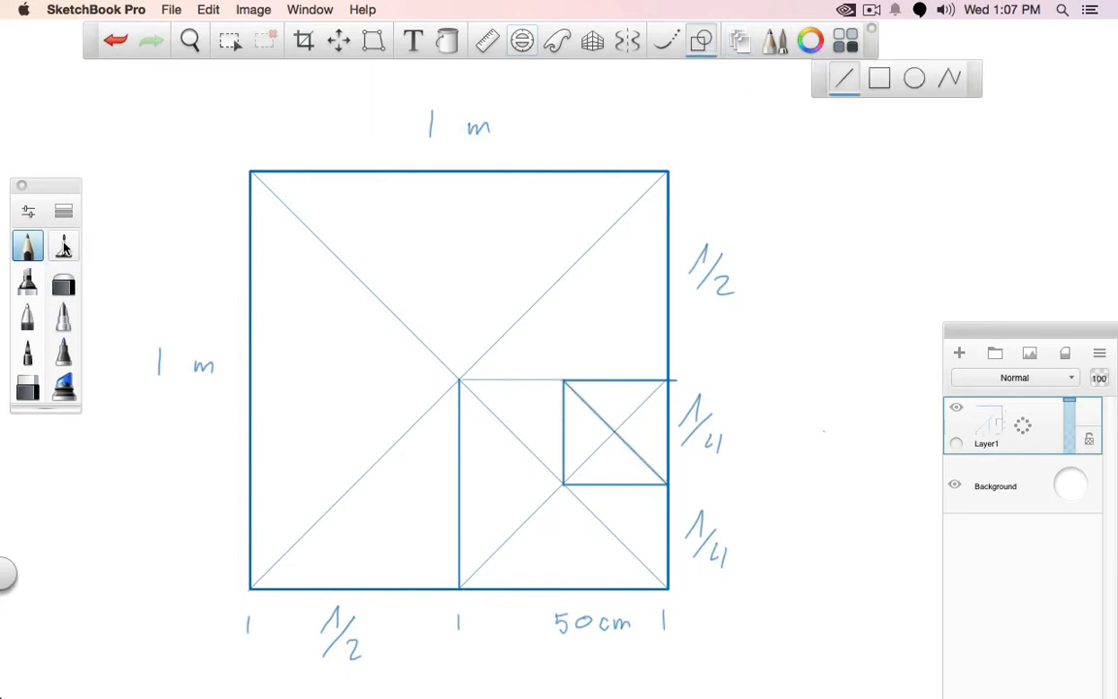
{"action": "left_click", "coordinate": [27, 315]}
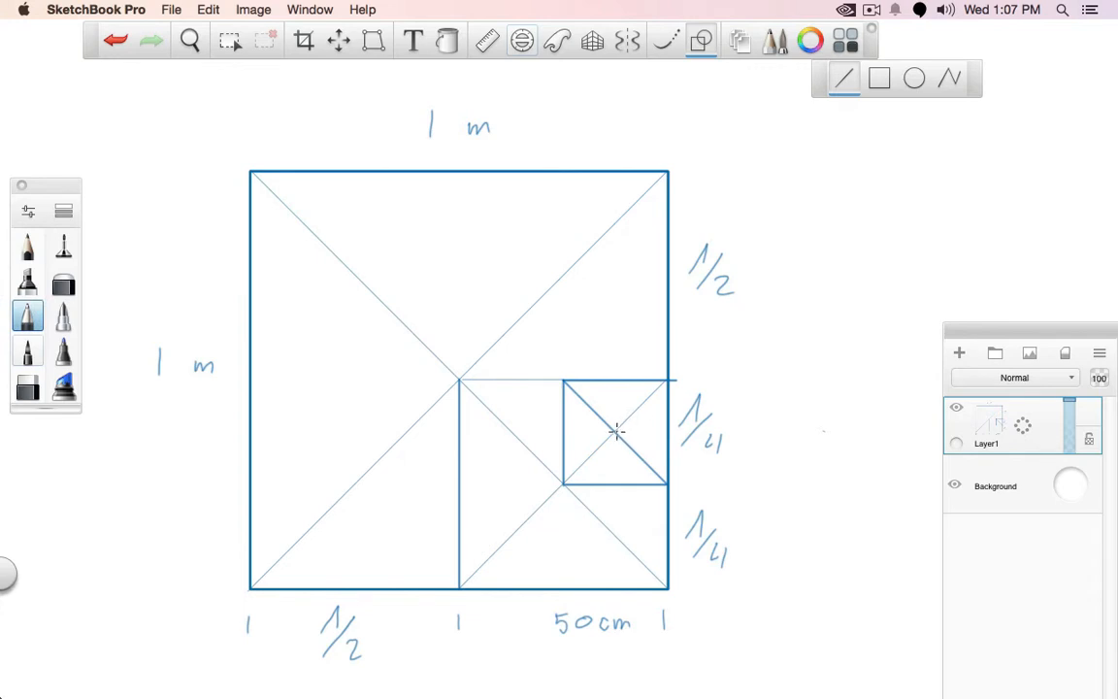
{"action": "left_click_drag", "start_coordinate": [640, 433], "coordinate": [667, 433]}
Start a new blank canvas and discard the changes to the current drawing
{"action": "left_click", "coordinate": [161, 10]}
{"action": "left_click", "coordinate": [180, 30]}
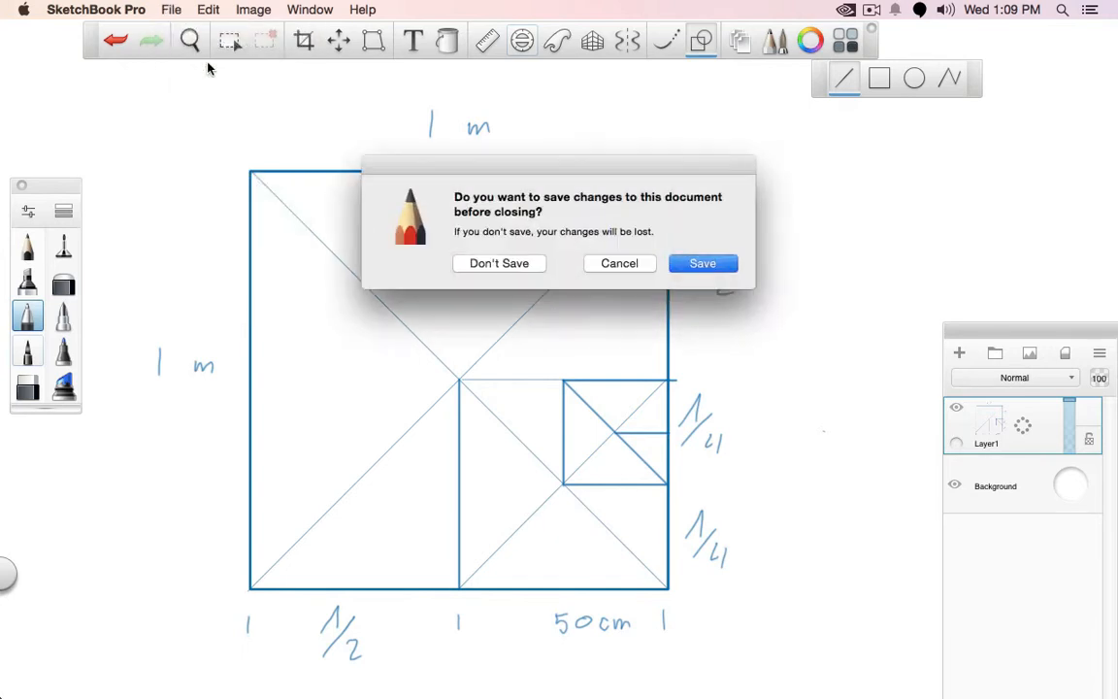
{"action": "left_click", "coordinate": [502, 264]}
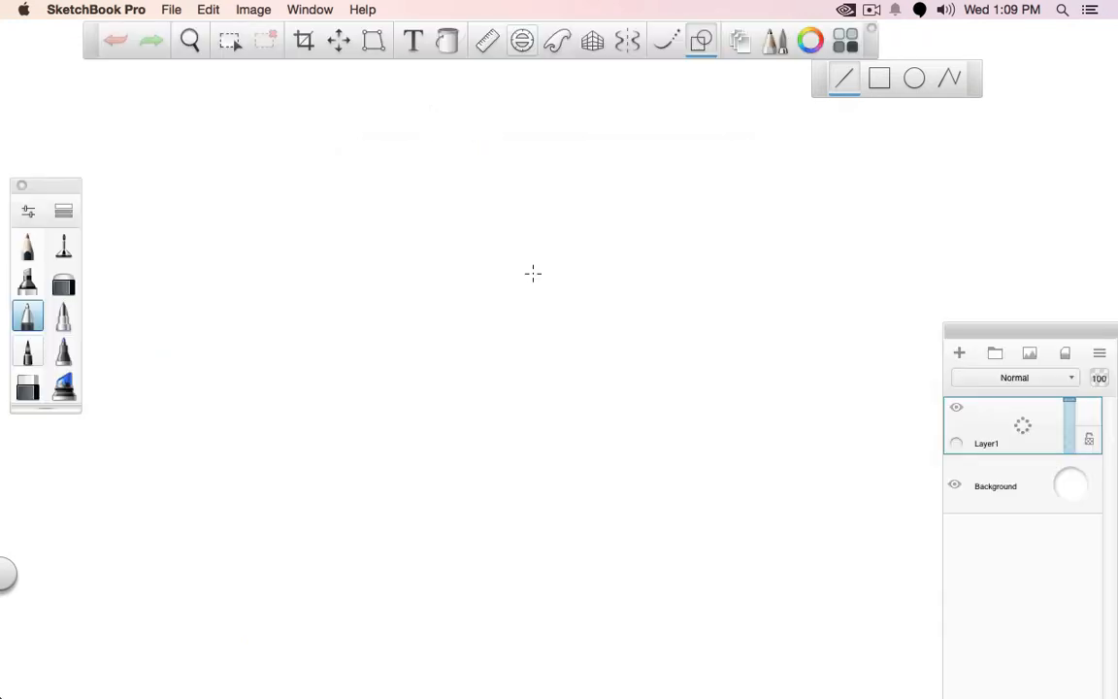
Draw a horizon line and a vertical-edged wall converging on a vanishing point labelled VP, with a vertical line closing the first panel
{"action": "left_click", "coordinate": [63, 247]}
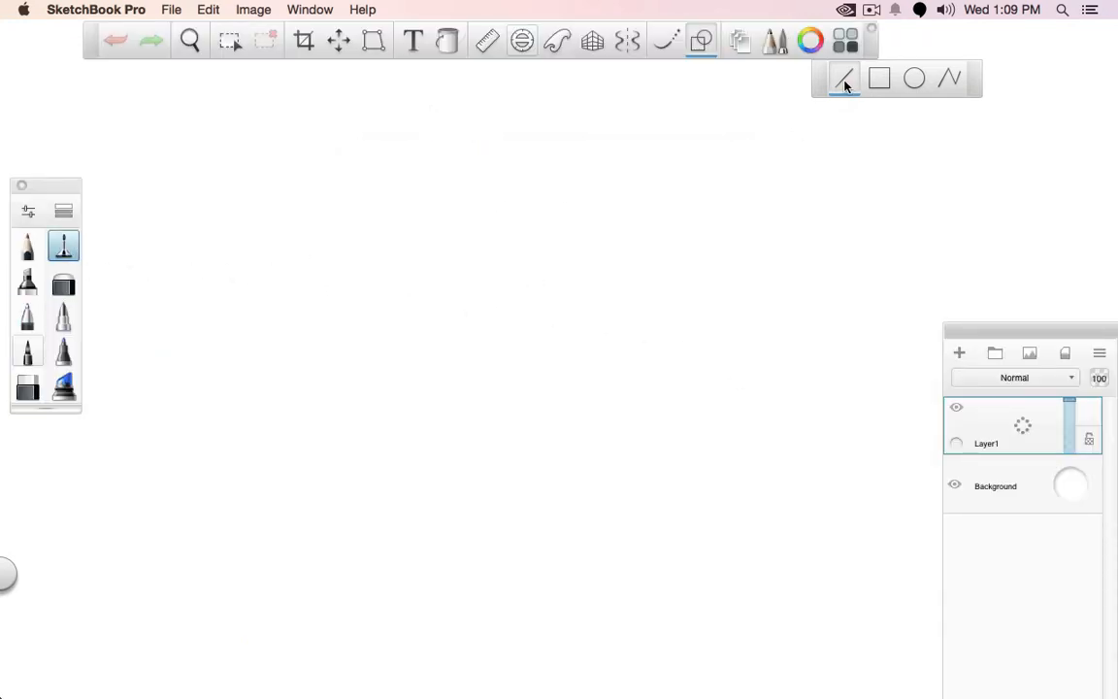
{"action": "left_click_drag", "start_coordinate": [154, 202], "coordinate": [1095, 202]}
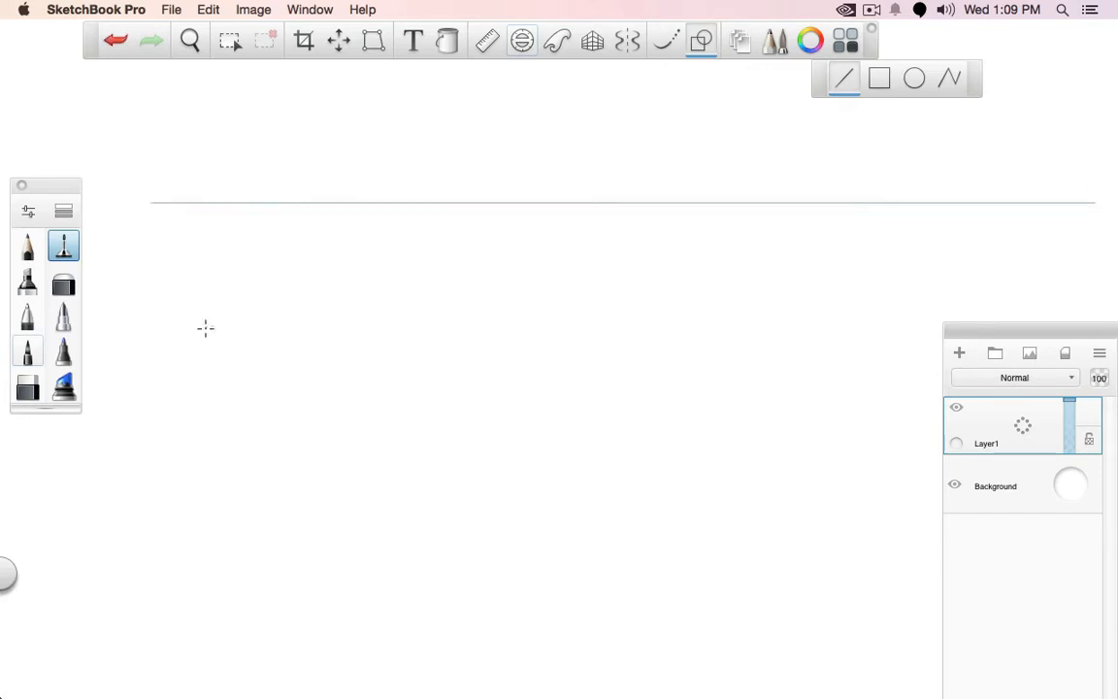
{"action": "mouse_move", "coordinate": [213, 270]}
{"action": "left_mouse_down"}
{"action": "mouse_move", "coordinate": [214, 547]}
{"action": "mouse_move", "coordinate": [341, 469]}
{"action": "mouse_move", "coordinate": [887, 202]}
{"action": "left_mouse_up"}
{"action": "mouse_move", "coordinate": [215, 269]}
{"action": "left_mouse_down"}
{"action": "mouse_move", "coordinate": [782, 193]}
{"action": "mouse_move", "coordinate": [884, 201]}
{"action": "mouse_move", "coordinate": [892, 168]}
{"action": "mouse_move", "coordinate": [897, 180]}
{"action": "left_mouse_up"}
{"action": "left_click", "coordinate": [701, 39]}
{"action": "left_click_drag", "start_coordinate": [899, 167], "coordinate": [900, 178]}
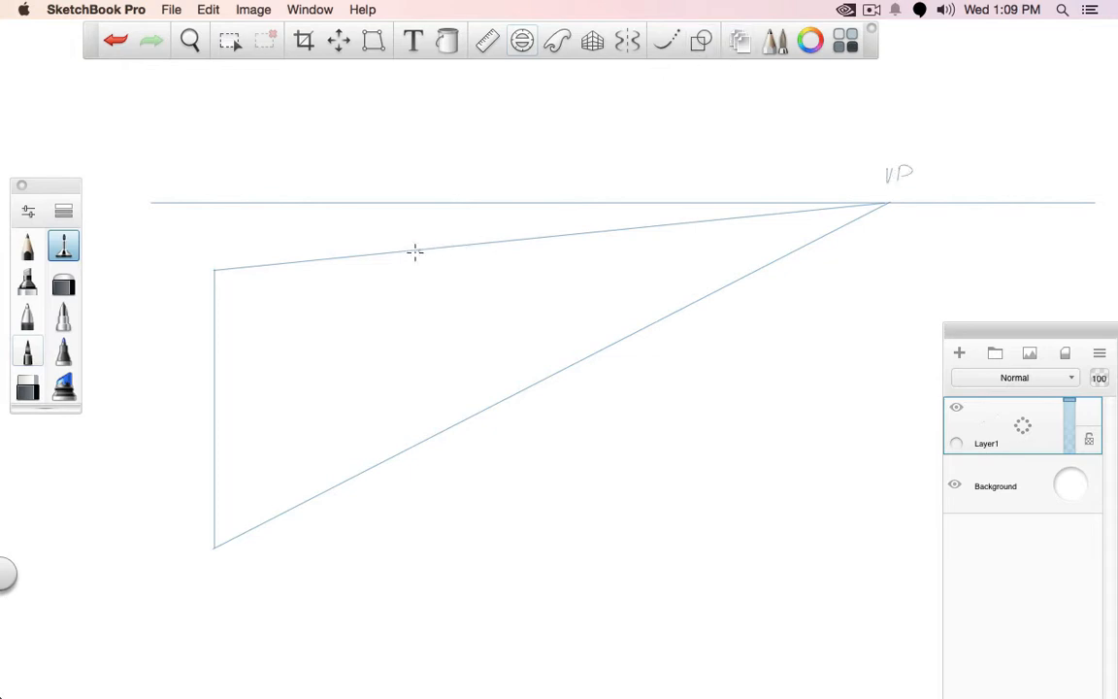
{"action": "mouse_move", "coordinate": [414, 251]}
{"action": "left_mouse_down"}
{"action": "mouse_move", "coordinate": [403, 423]}
{"action": "mouse_move", "coordinate": [413, 495]}
{"action": "left_mouse_up"}
Sketch circles receding along the wall with an arrow towards the vanishing point, and undo these freehand marks
{"action": "mouse_move", "coordinate": [293, 378]}
{"action": "left_mouse_down"}
{"action": "mouse_move", "coordinate": [319, 341]}
{"action": "mouse_move", "coordinate": [339, 342]}
{"action": "left_mouse_up"}
{"action": "left_click_drag", "start_coordinate": [473, 314], "coordinate": [476, 316]}
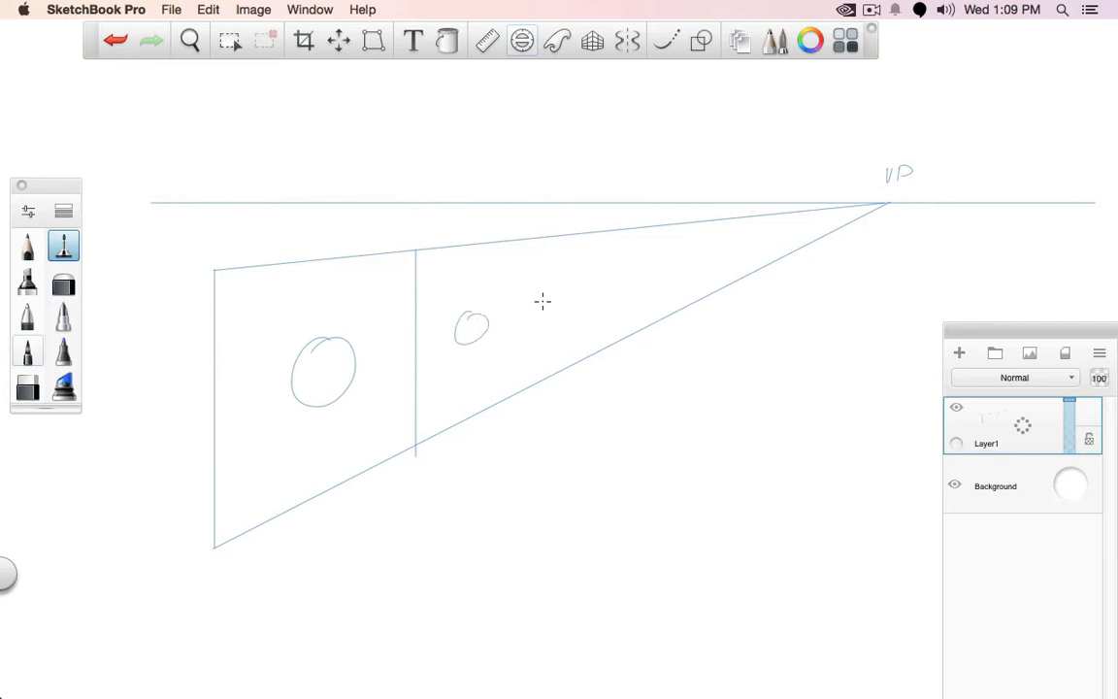
{"action": "left_click_drag", "start_coordinate": [546, 303], "coordinate": [544, 304]}
{"action": "left_click_drag", "start_coordinate": [606, 285], "coordinate": [728, 261]}
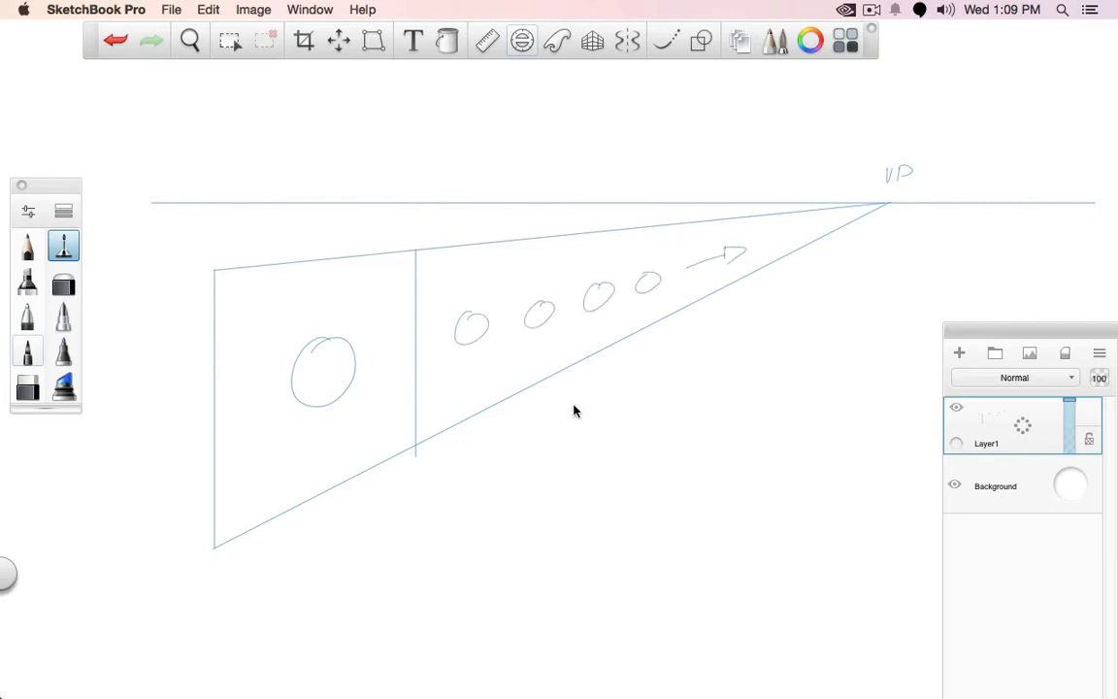
{"action": "key", "text": "super+z"}
{"action": "key", "text": "super+z"}
{"action": "key", "text": "super+z"}
{"action": "key", "text": "super+z"}
{"action": "key", "text": "super+z"}
{"action": "key", "text": "super+z"}
{"action": "key", "text": "super+z"}
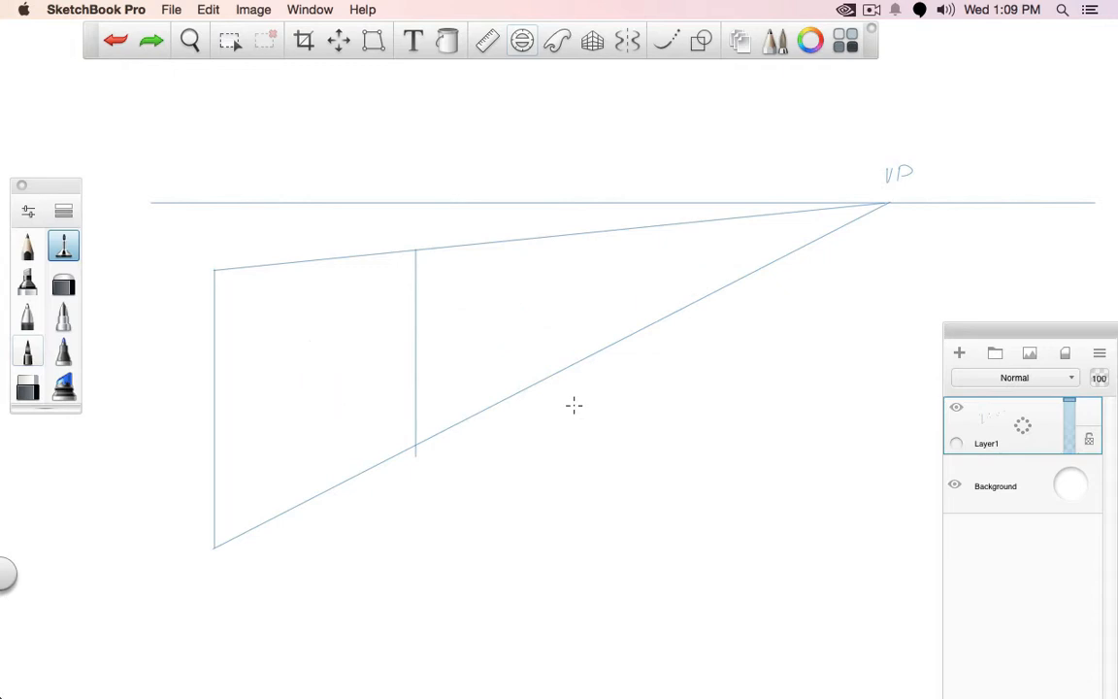
Draw straight diagonals across the first wall panel and a centre line from their crossing to the vanishing point
{"action": "left_click", "coordinate": [700, 41]}
{"action": "left_click", "coordinate": [843, 77]}
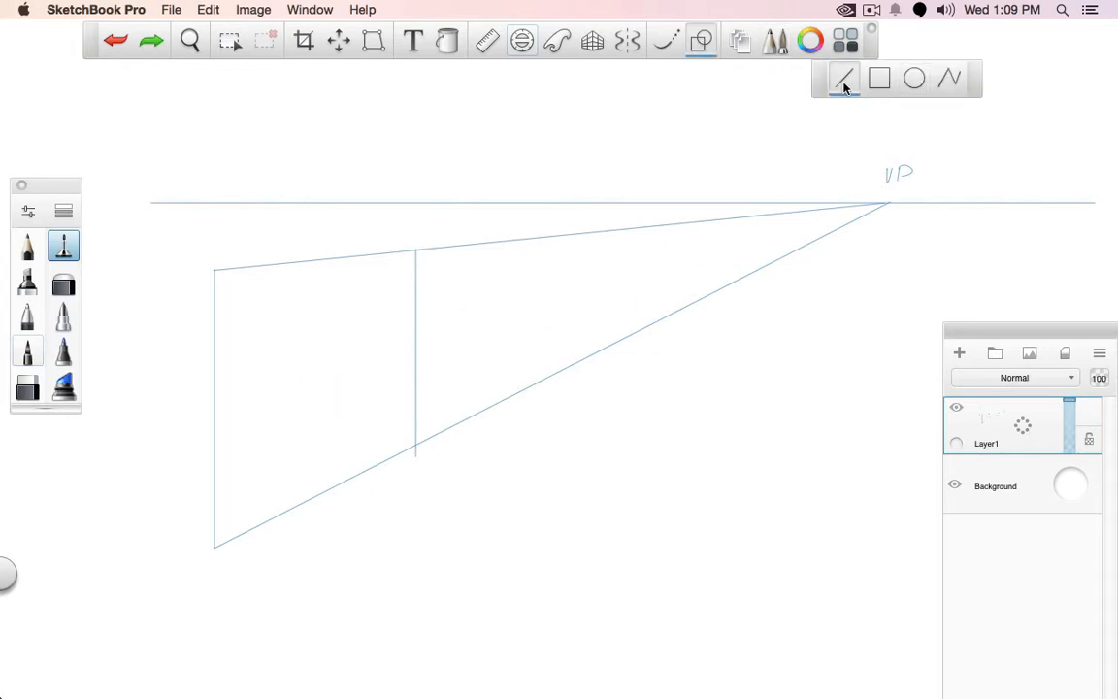
{"action": "left_click_drag", "start_coordinate": [415, 250], "coordinate": [213, 546]}
{"action": "left_click_drag", "start_coordinate": [213, 270], "coordinate": [415, 448]}
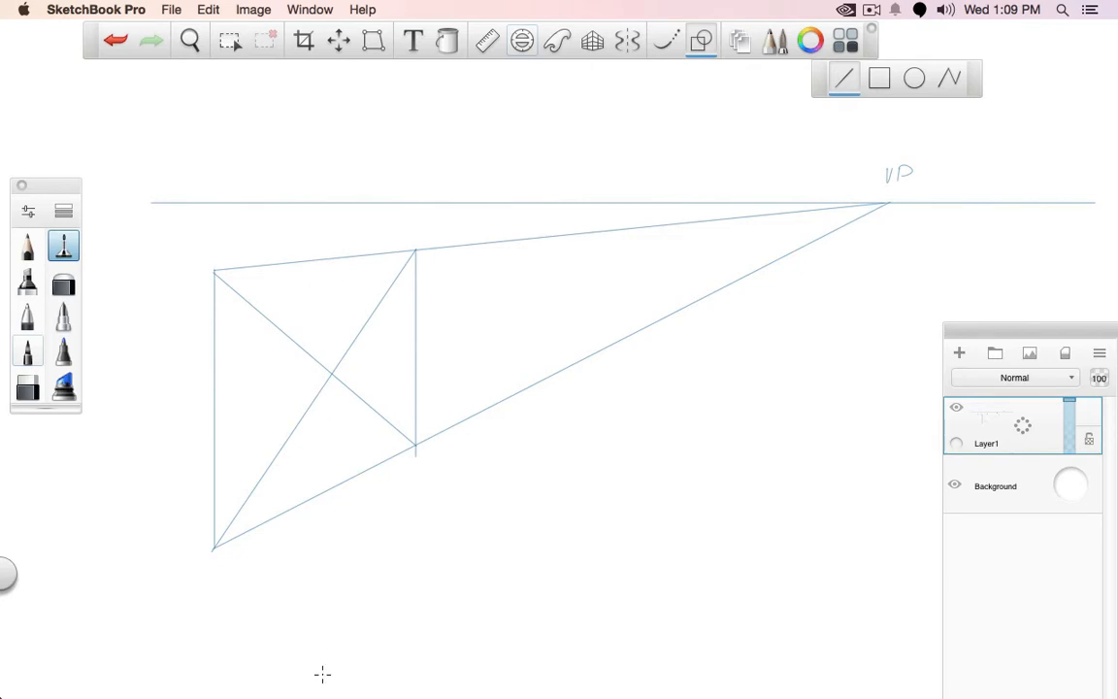
{"action": "left_click_drag", "start_coordinate": [332, 373], "coordinate": [886, 200]}
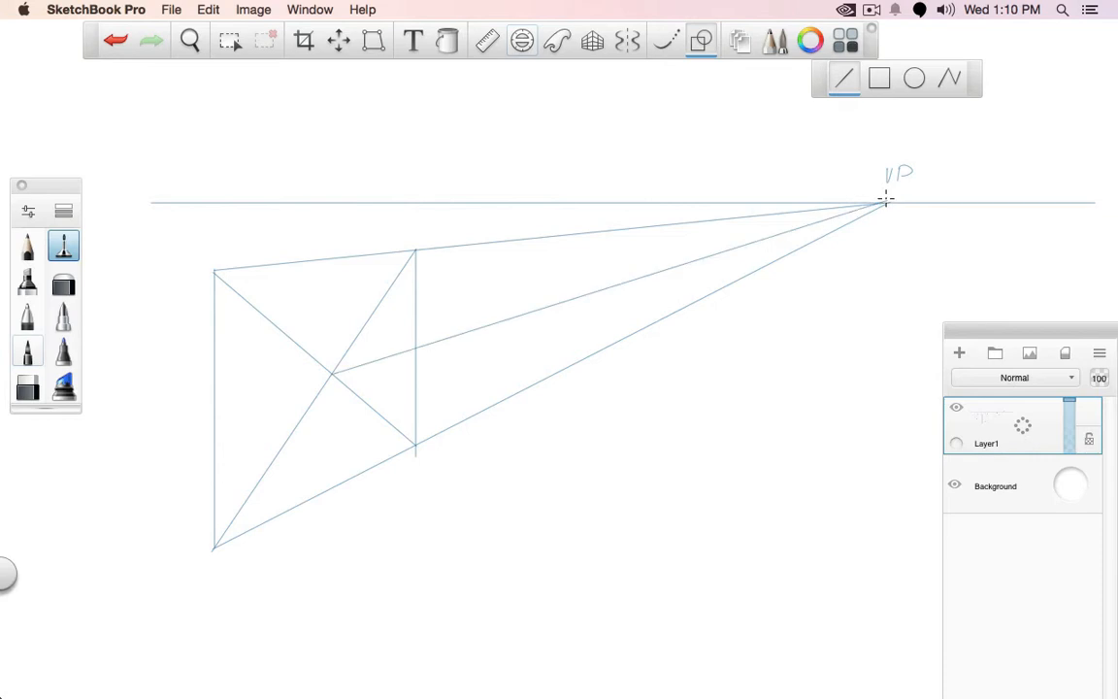
Mark a thick dot where the centre line crosses the first panel's far vertical edge
{"action": "left_click", "coordinate": [28, 316]}
{"action": "left_click", "coordinate": [701, 40]}
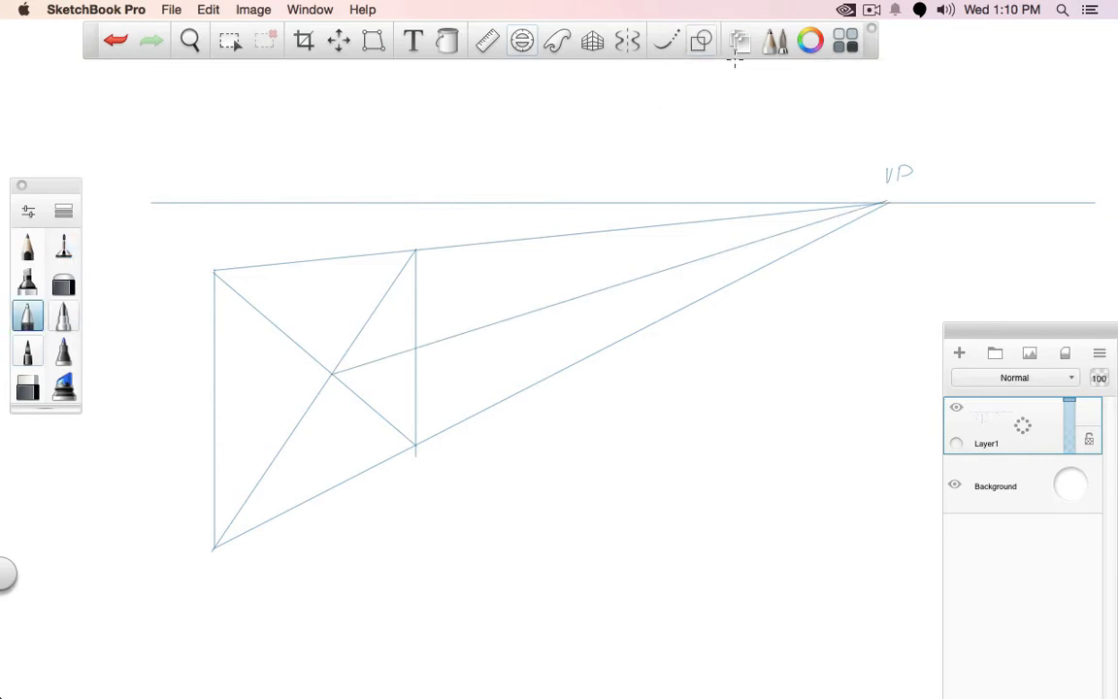
{"action": "left_click", "coordinate": [416, 348]}
Draw a thin straight line from the wall's lower-left corner through the dot to the wall's upper edge
{"action": "left_click", "coordinate": [64, 246]}
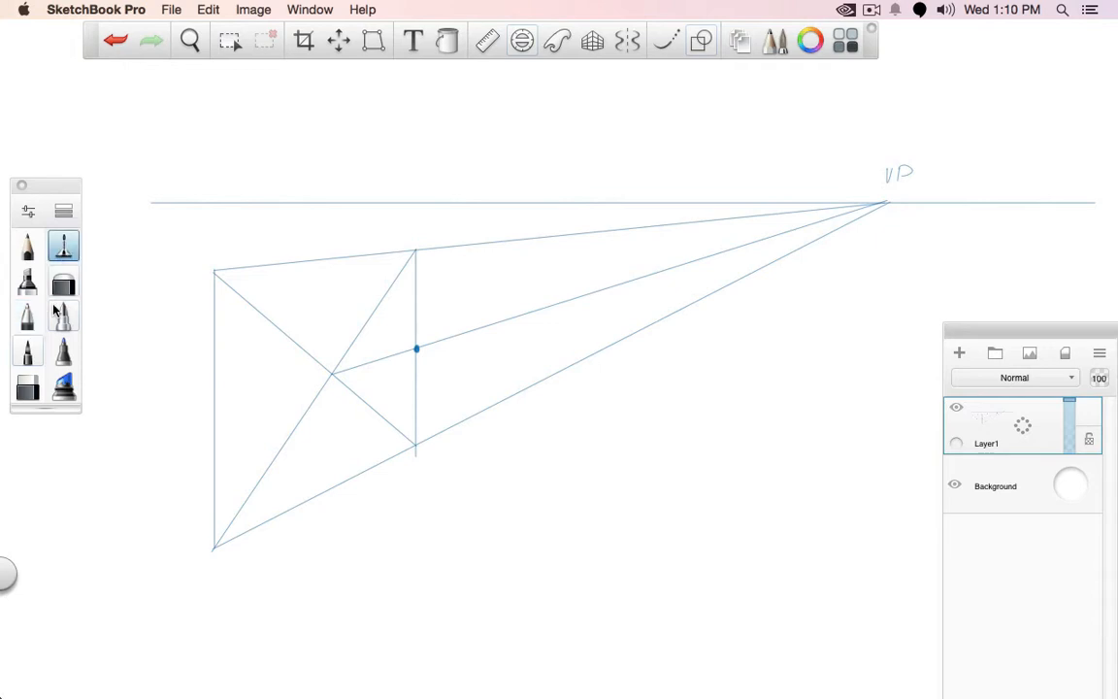
{"action": "left_click", "coordinate": [700, 40]}
{"action": "left_click_drag", "start_coordinate": [214, 547], "coordinate": [529, 237]}
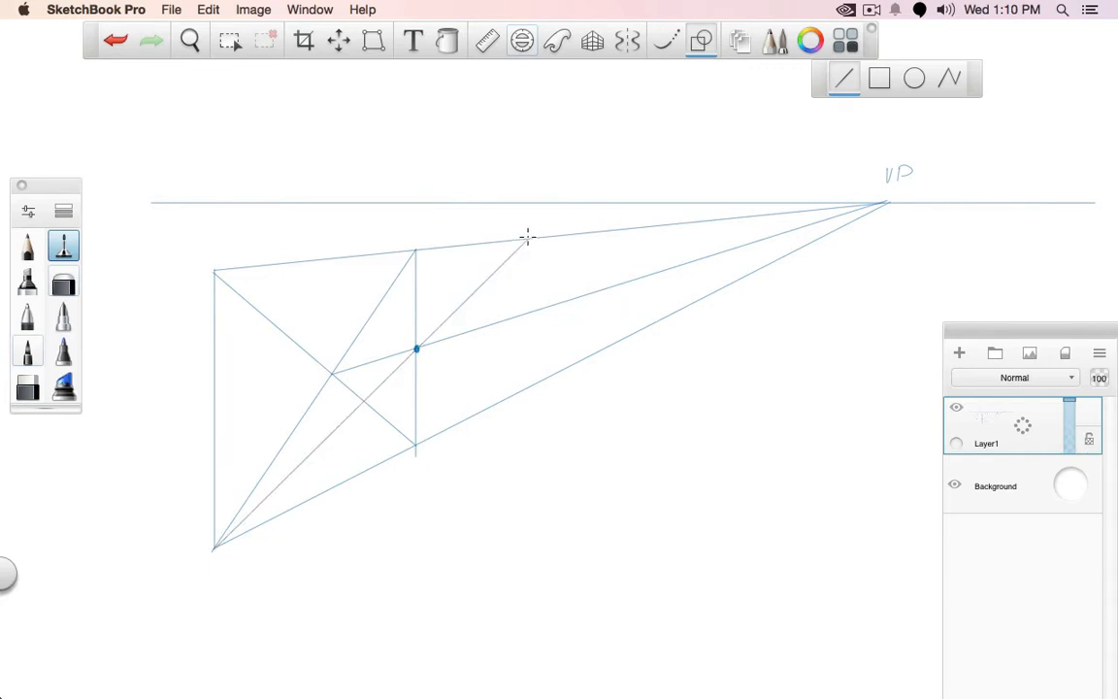
{"action": "left_click_drag", "start_coordinate": [529, 231], "coordinate": [529, 250]}
{"action": "left_click_drag", "start_coordinate": [413, 243], "coordinate": [413, 263]}
{"action": "key", "text": "super+z"}
{"action": "key", "text": "super+z"}
Close the second panel with a vertical line and repeat the diagonal and vertical construction for three more panels towards the vanishing point
{"action": "left_click_drag", "start_coordinate": [527, 241], "coordinate": [528, 392]}
{"action": "left_click_drag", "start_coordinate": [415, 445], "coordinate": [587, 355]}
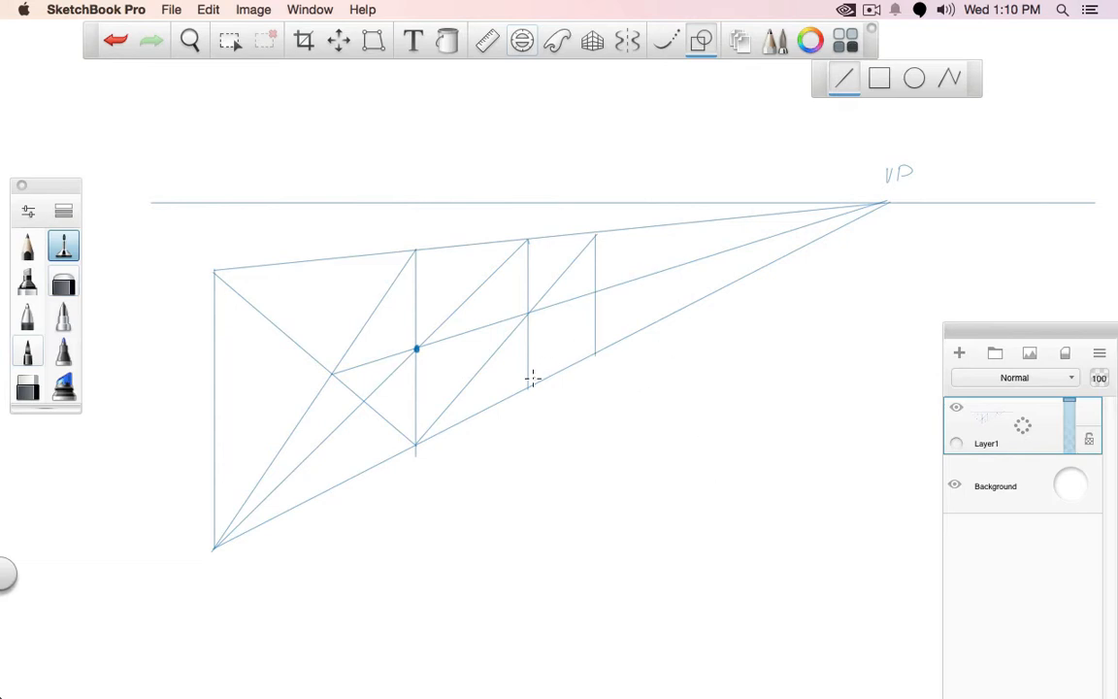
{"action": "mouse_move", "coordinate": [529, 384]}
{"action": "left_mouse_down"}
{"action": "mouse_move", "coordinate": [640, 227]}
{"action": "mouse_move", "coordinate": [637, 335]}
{"action": "mouse_move", "coordinate": [683, 219]}
{"action": "mouse_move", "coordinate": [676, 331]}
{"action": "left_mouse_up"}
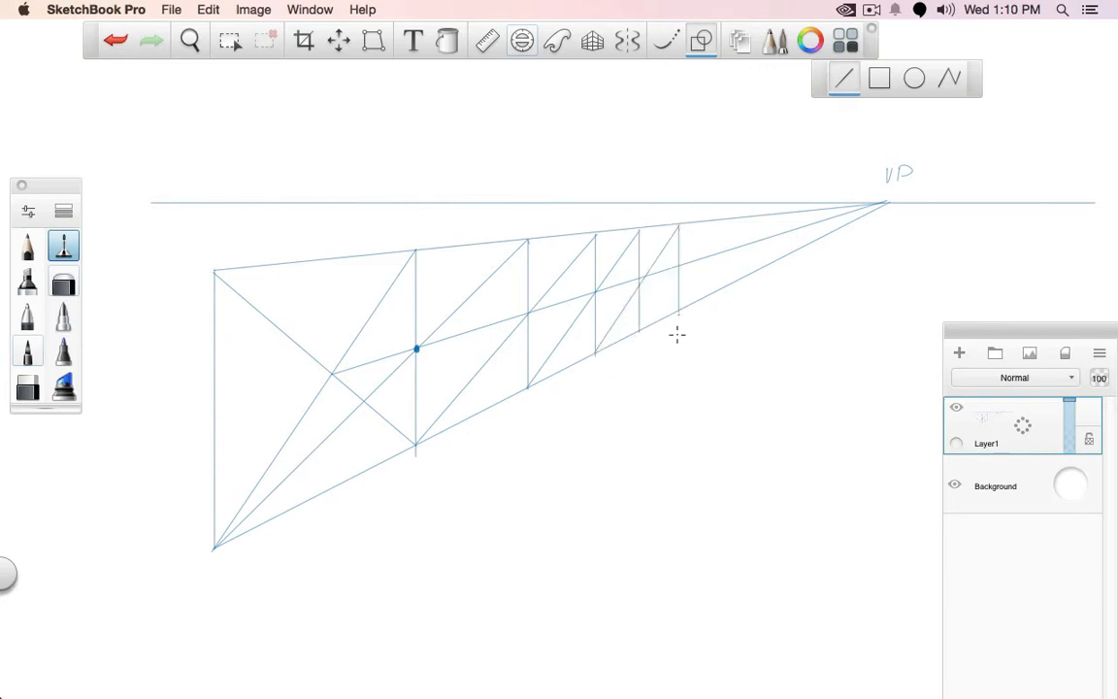
Undo the last panel's diagonal and vertical, and construct two narrower panels at the wall's far end instead
{"action": "key", "text": "super+z"}
{"action": "key", "text": "super+z"}
{"action": "mouse_move", "coordinate": [594, 352]}
{"action": "left_mouse_down"}
{"action": "mouse_move", "coordinate": [667, 226]}
{"action": "mouse_move", "coordinate": [667, 316]}
{"action": "mouse_move", "coordinate": [654, 289]}
{"action": "mouse_move", "coordinate": [691, 220]}
{"action": "mouse_move", "coordinate": [685, 315]}
{"action": "left_mouse_up"}
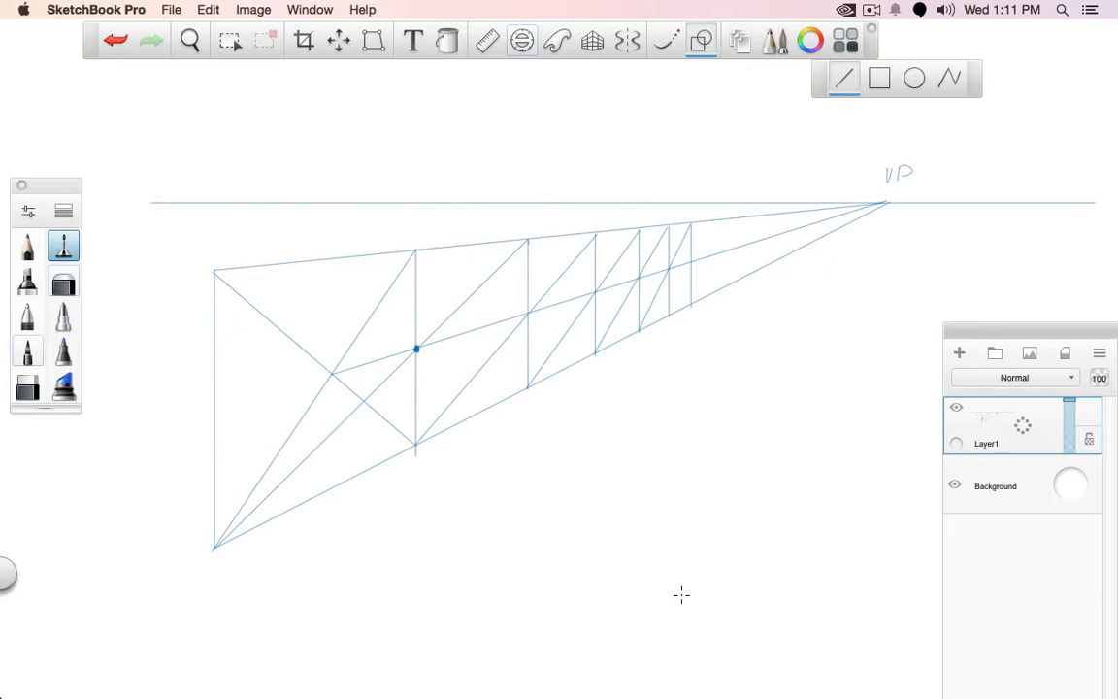
Trace all the panel verticals and the wall's lower and upper edges with bolder straight lines using the Ballpoint Pen
{"action": "left_click", "coordinate": [39, 324]}
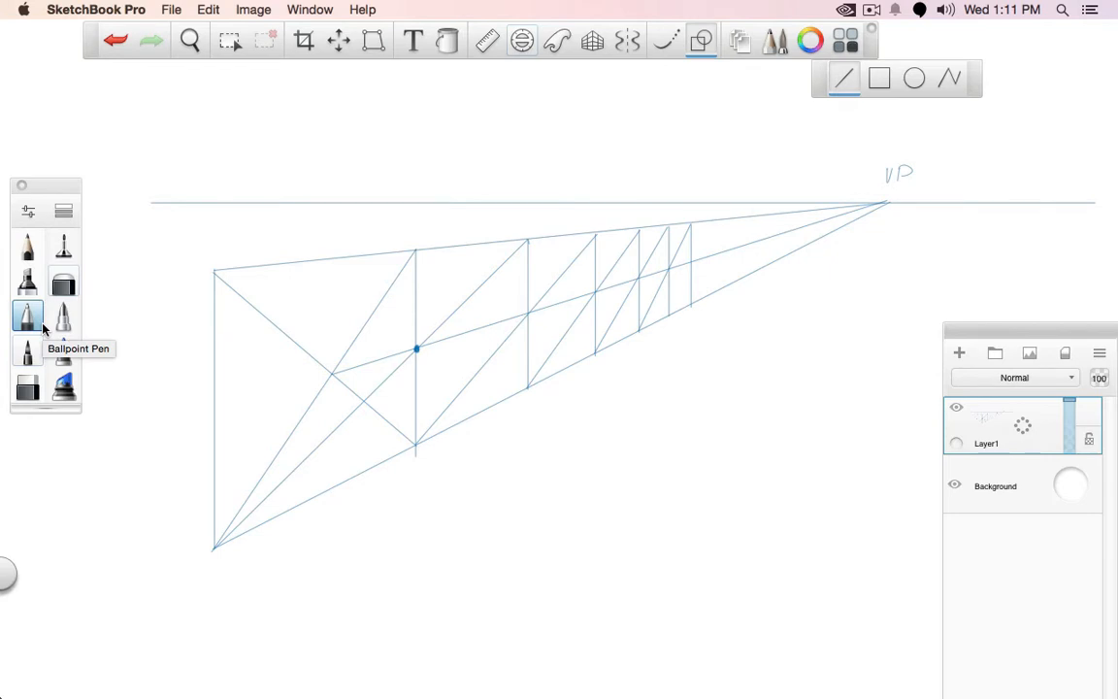
{"action": "left_click_drag", "start_coordinate": [690, 223], "coordinate": [691, 311]}
{"action": "mouse_move", "coordinate": [666, 224]}
{"action": "left_mouse_down"}
{"action": "mouse_move", "coordinate": [667, 315]}
{"action": "mouse_move", "coordinate": [637, 334]}
{"action": "left_mouse_up"}
{"action": "left_click_drag", "start_coordinate": [595, 230], "coordinate": [594, 359]}
{"action": "left_click_drag", "start_coordinate": [528, 240], "coordinate": [528, 395]}
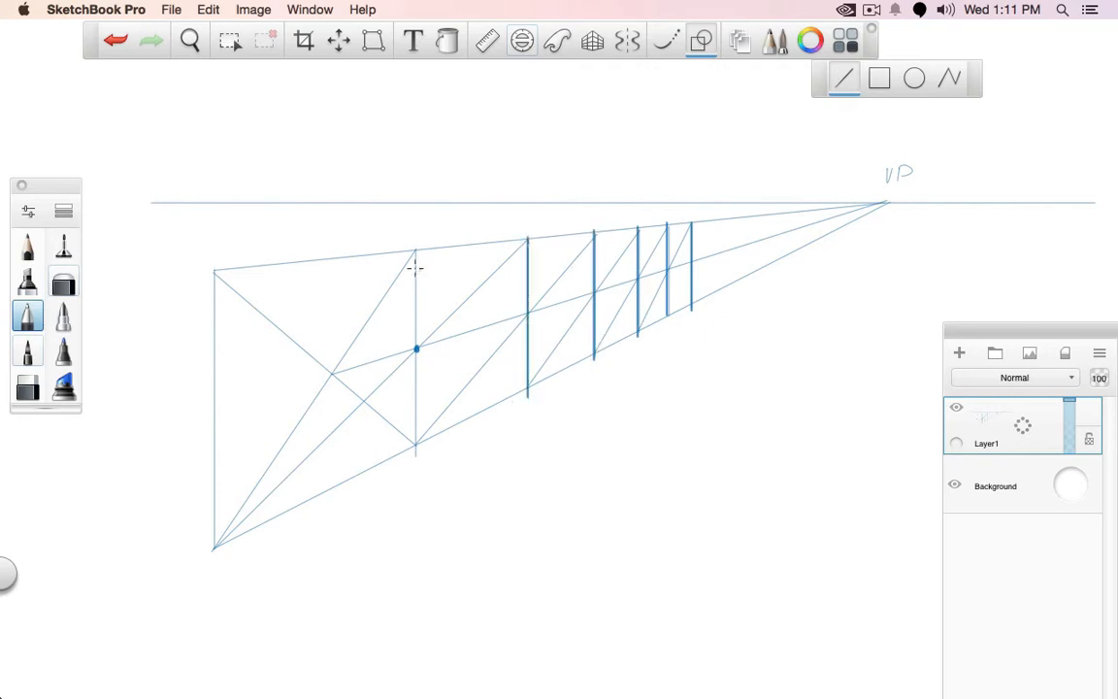
{"action": "left_click_drag", "start_coordinate": [416, 247], "coordinate": [416, 456]}
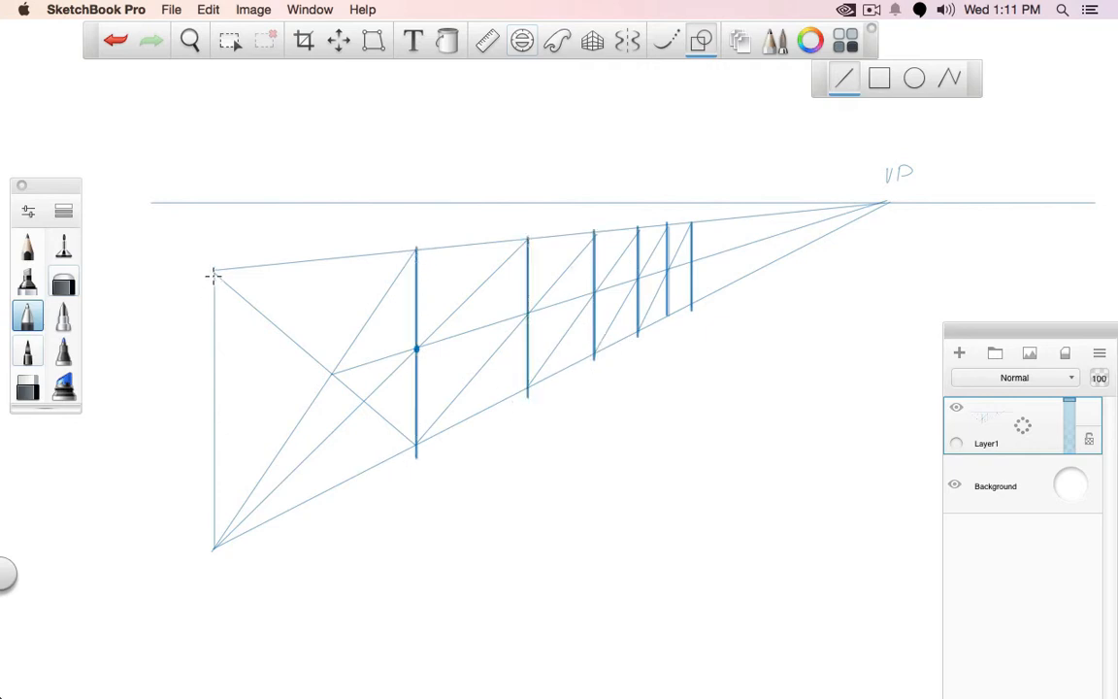
{"action": "left_click_drag", "start_coordinate": [214, 271], "coordinate": [215, 549]}
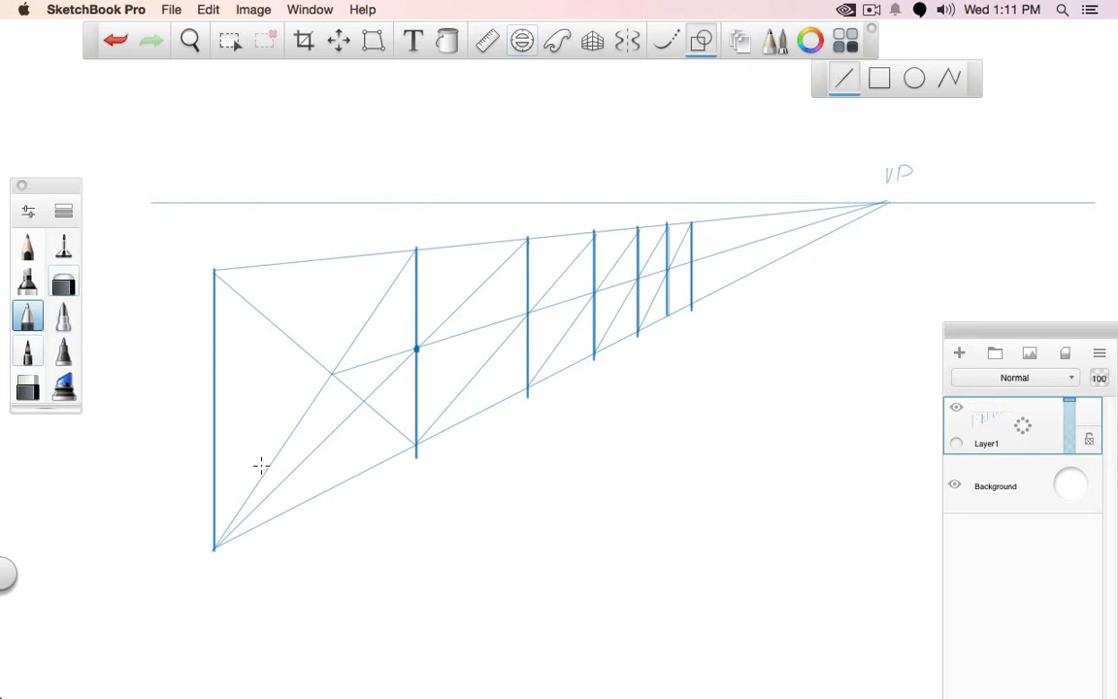
{"action": "left_click_drag", "start_coordinate": [215, 545], "coordinate": [690, 305]}
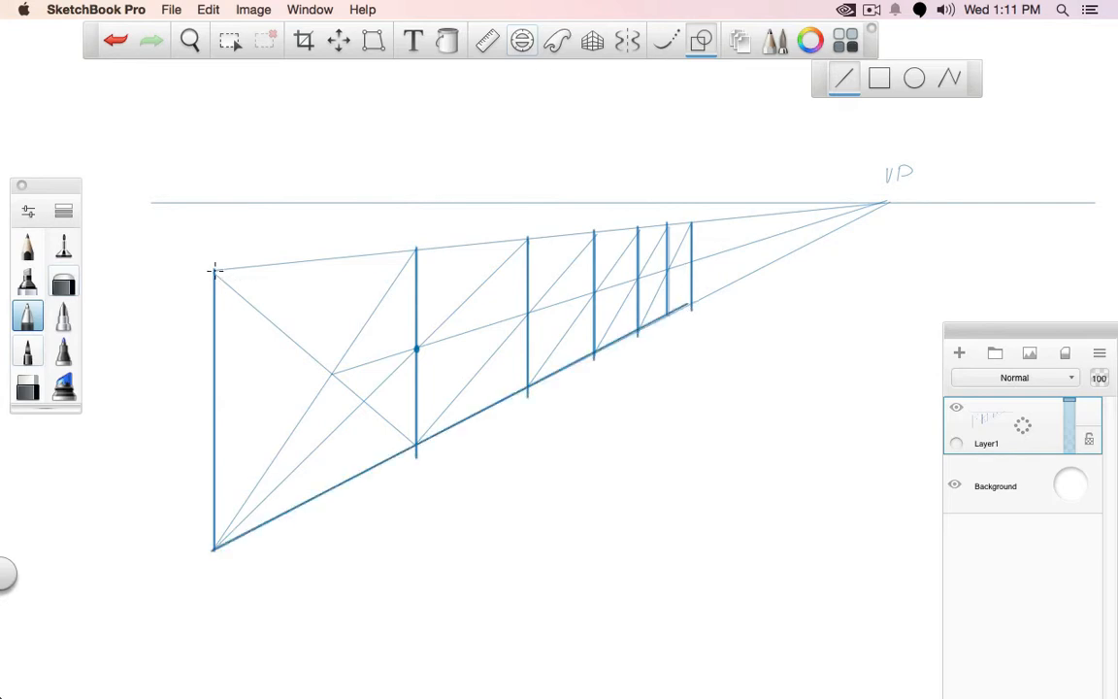
{"action": "left_click_drag", "start_coordinate": [215, 269], "coordinate": [690, 223]}
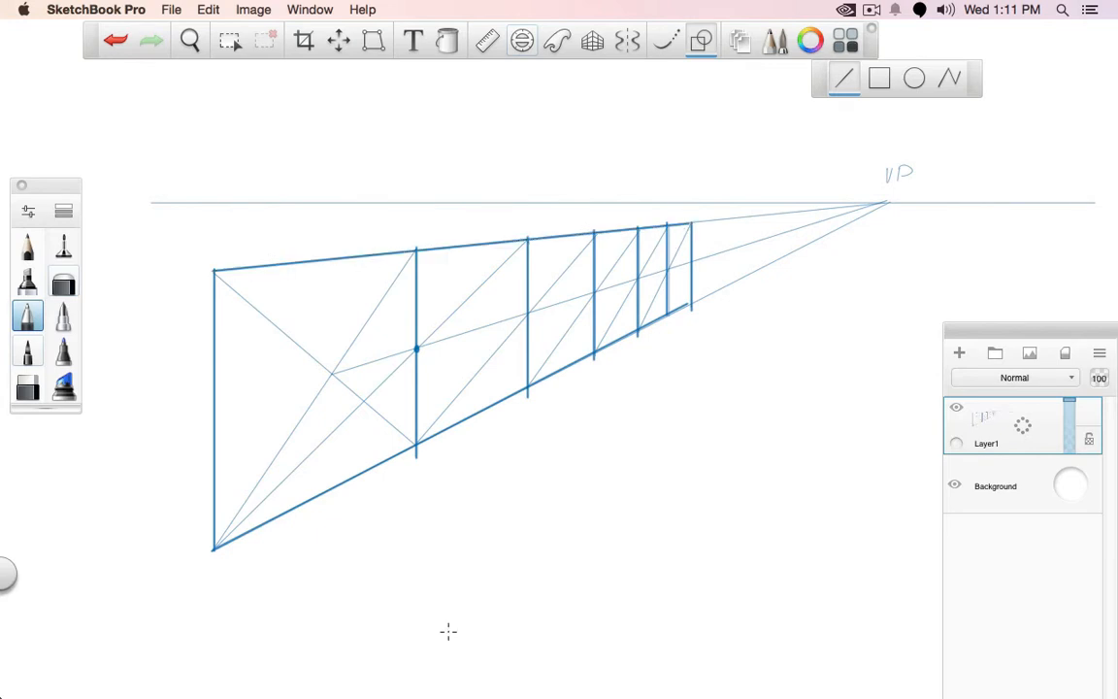
Start a new blank drawing and discard the changes to the wall drawing
{"action": "left_click", "coordinate": [170, 9]}
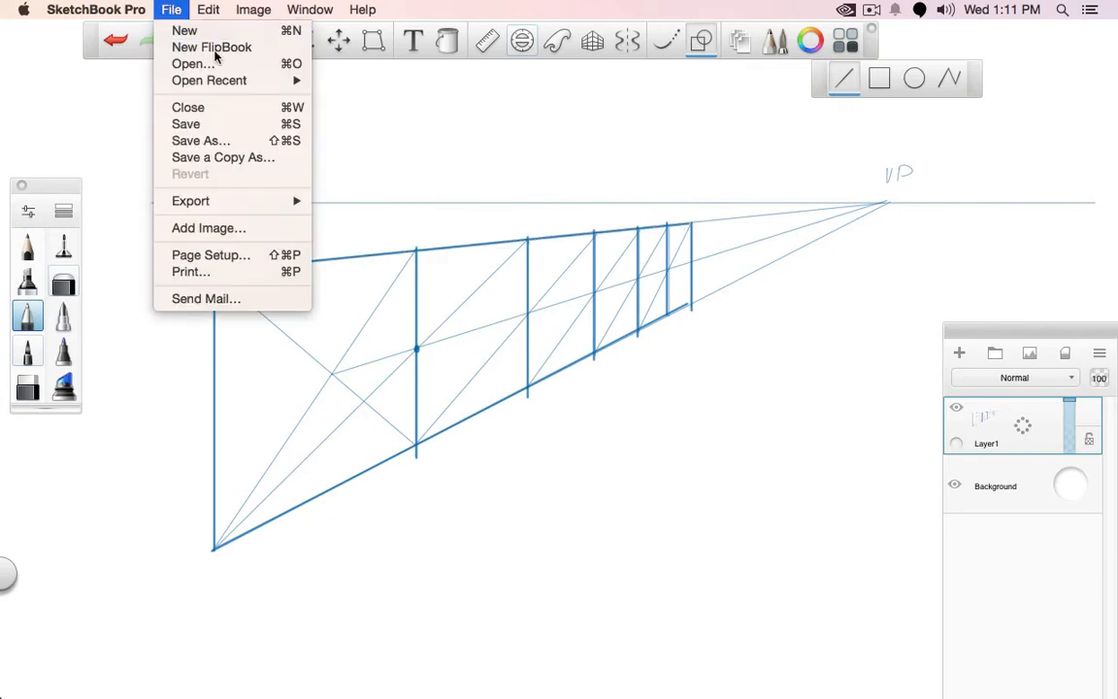
{"action": "key", "text": "super+w"}
{"action": "left_click", "coordinate": [507, 262]}
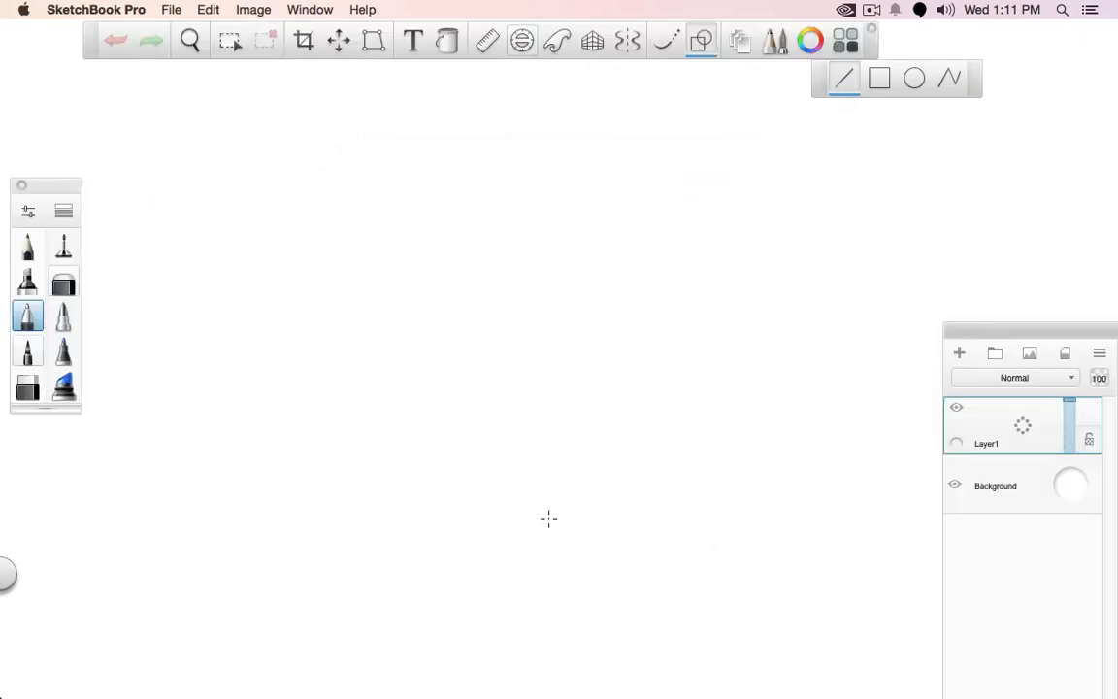
{"action": "left_click", "coordinate": [35, 248]}
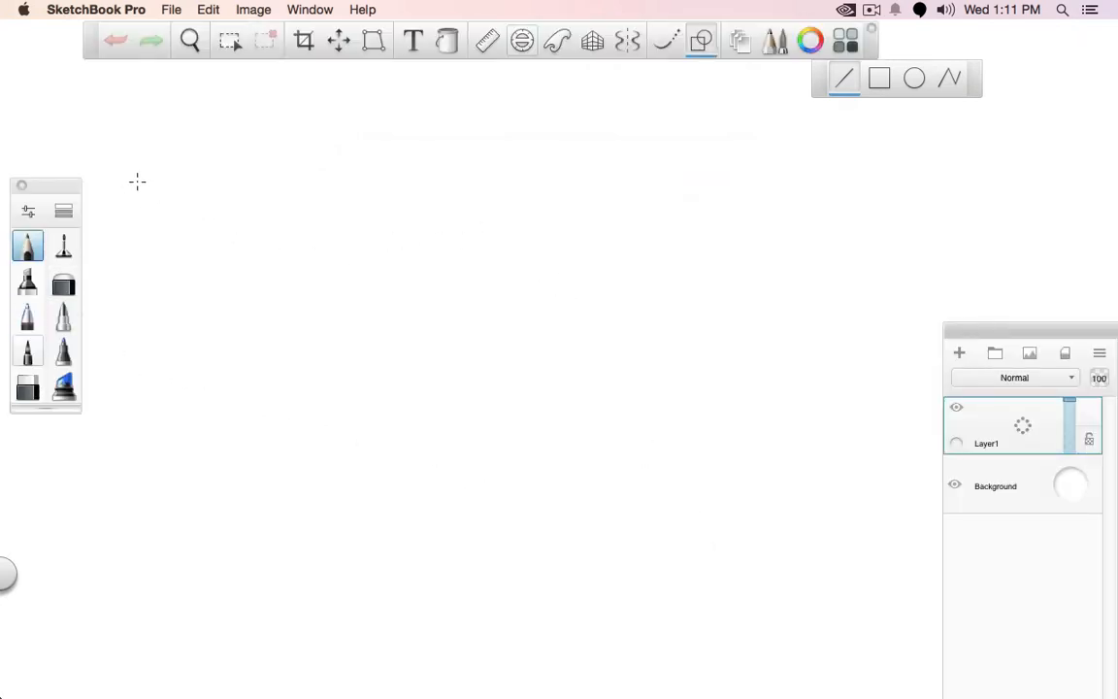
{"action": "mouse_move", "coordinate": [137, 180]}
{"action": "left_mouse_down"}
{"action": "mouse_move", "coordinate": [618, 165]}
{"action": "mouse_move", "coordinate": [1088, 179]}
{"action": "left_mouse_up"}
{"action": "key", "text": "ctrl+z"}
Draw a thin horizon line with a vertical vanishing point tick, and a horizontal front edge for a floor strip low on the canvas
{"action": "left_click", "coordinate": [63, 247]}
{"action": "left_click_drag", "start_coordinate": [113, 190], "coordinate": [1055, 191]}
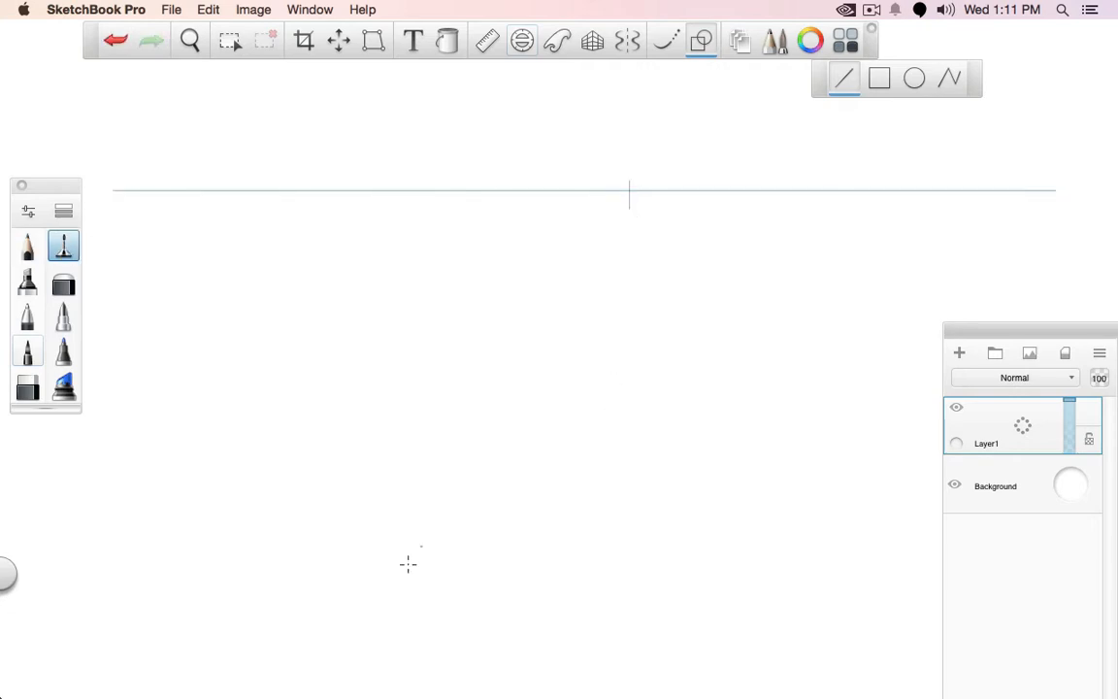
{"action": "left_click_drag", "start_coordinate": [212, 603], "coordinate": [602, 602]}
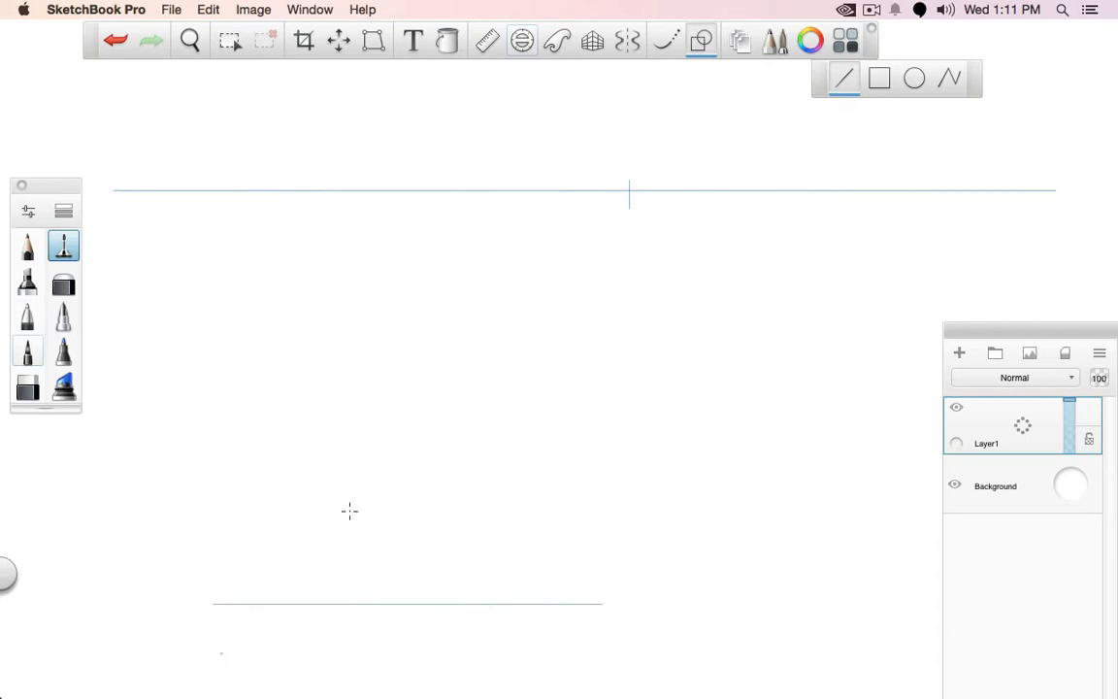
Connect both ends of the floor strip's front edge to the vanishing point and tick a second point near the horizon's left end
{"action": "left_click_drag", "start_coordinate": [218, 601], "coordinate": [629, 190]}
{"action": "left_click_drag", "start_coordinate": [603, 603], "coordinate": [628, 189]}
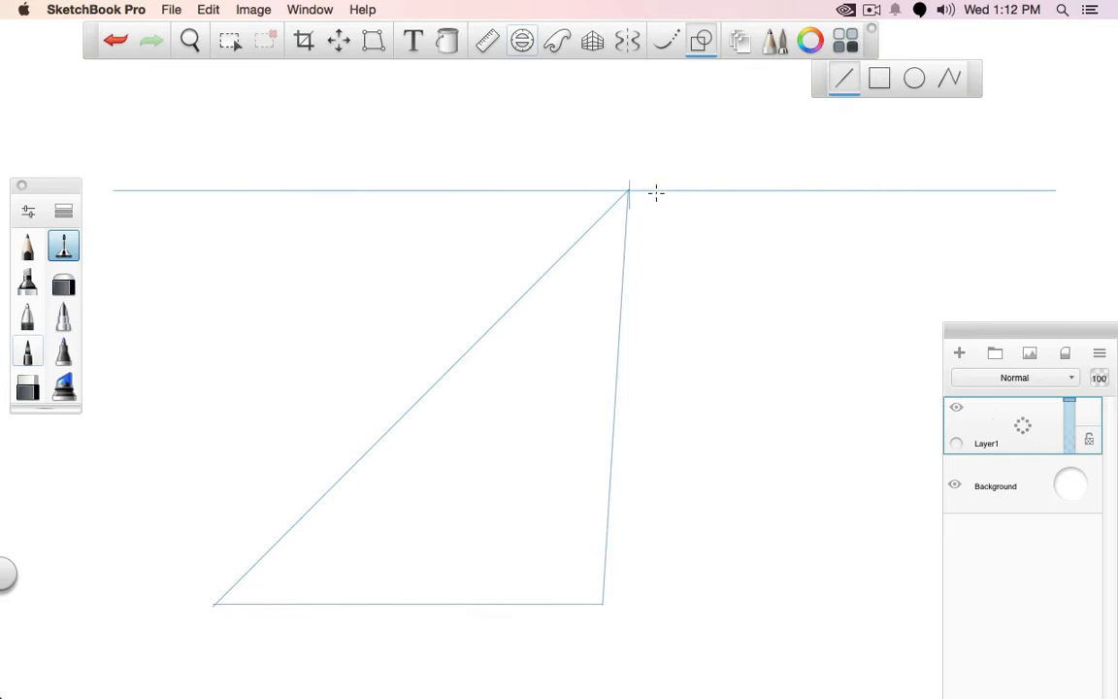
{"action": "key", "text": "super+z"}
{"action": "left_click_drag", "start_coordinate": [254, 201], "coordinate": [255, 178]}
{"action": "left_click", "coordinate": [913, 78]}
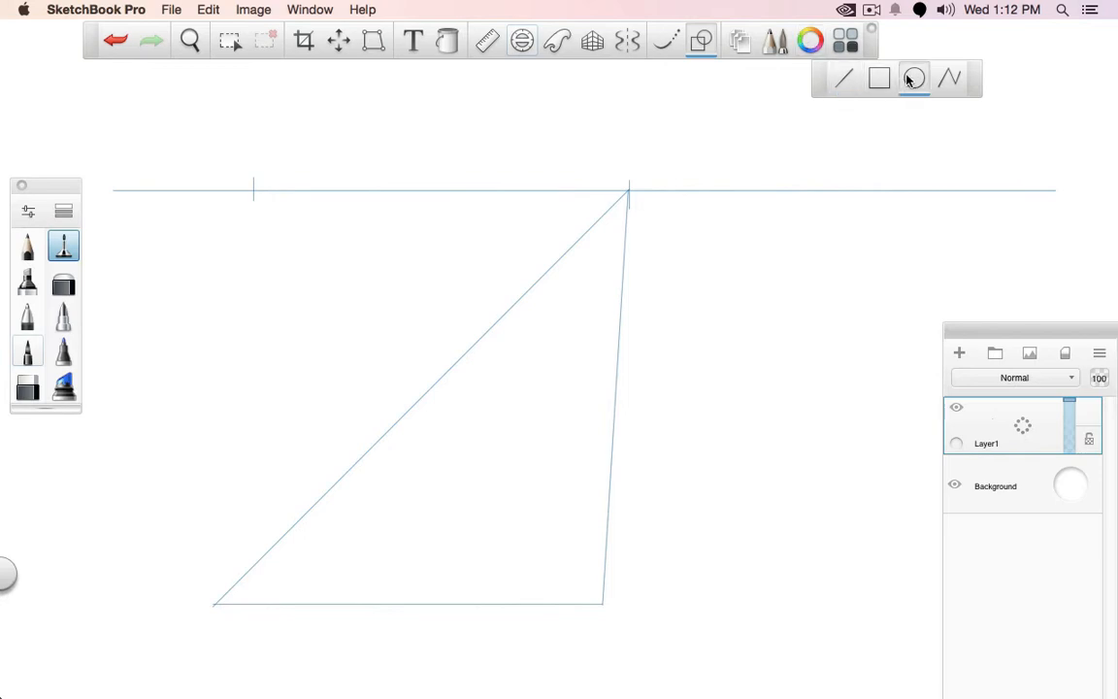
{"action": "left_click_drag", "start_coordinate": [629, 190], "coordinate": [602, 603]}
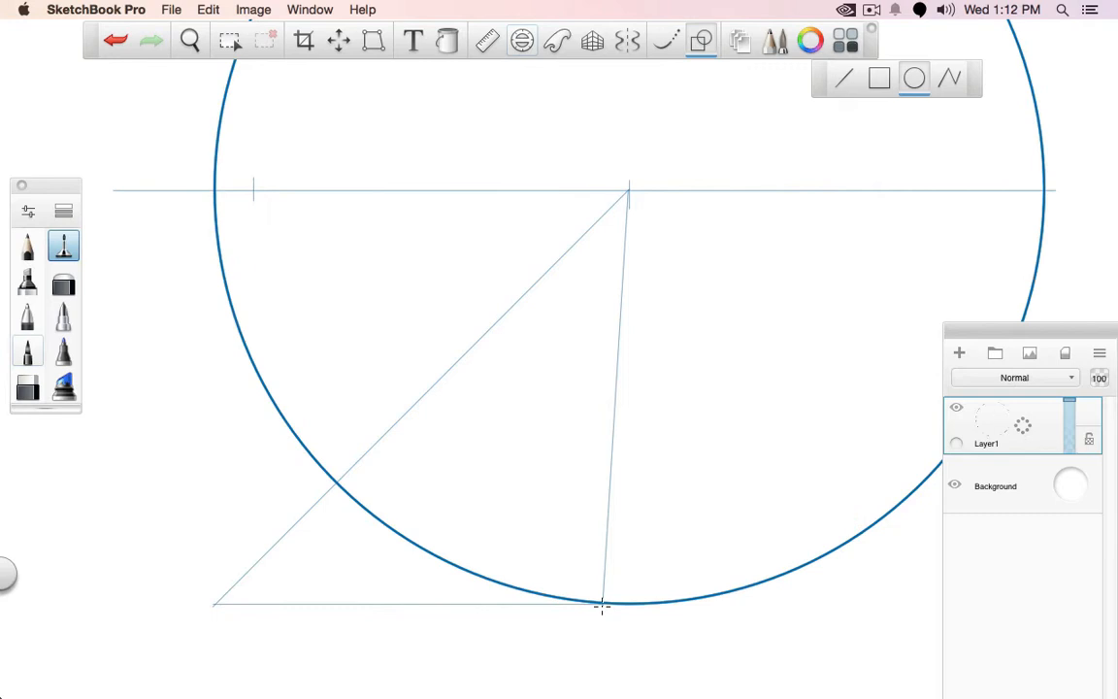
{"action": "key", "text": "super+z"}
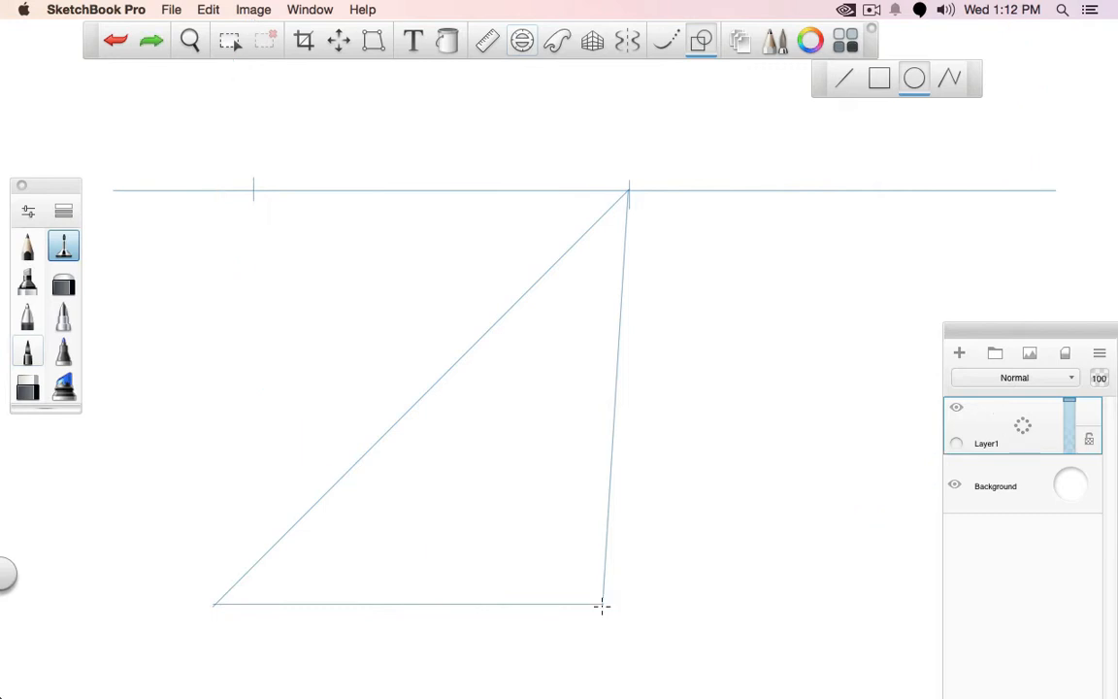
Draw a straight line from the strip's front right corner to the horizon, and a horizontal from its crossing with the left side
{"action": "left_click", "coordinate": [847, 79]}
{"action": "left_click_drag", "start_coordinate": [603, 604], "coordinate": [220, 191]}
{"action": "mouse_move", "coordinate": [427, 413]}
{"action": "left_mouse_down"}
{"action": "mouse_move", "coordinate": [506, 399]}
{"action": "mouse_move", "coordinate": [601, 404]}
{"action": "left_mouse_up"}
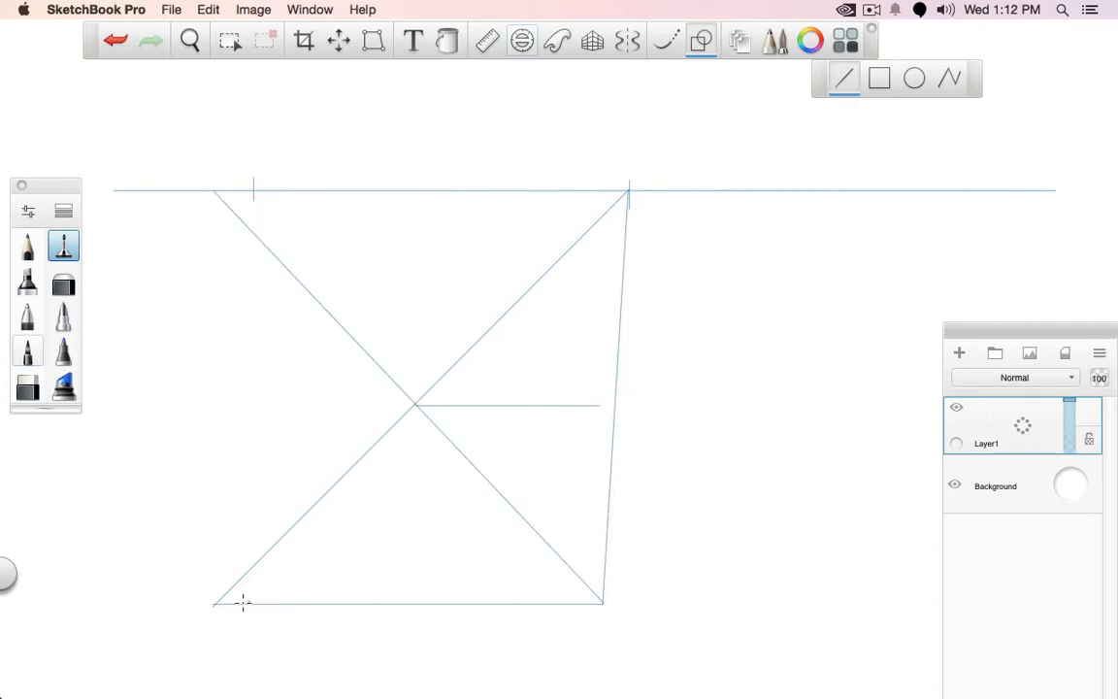
Add the first floor panel's other diagonal and a centre line to the vanishing point, and repeat the panel construction four more times
{"action": "left_click_drag", "start_coordinate": [610, 414], "coordinate": [615, 405]}
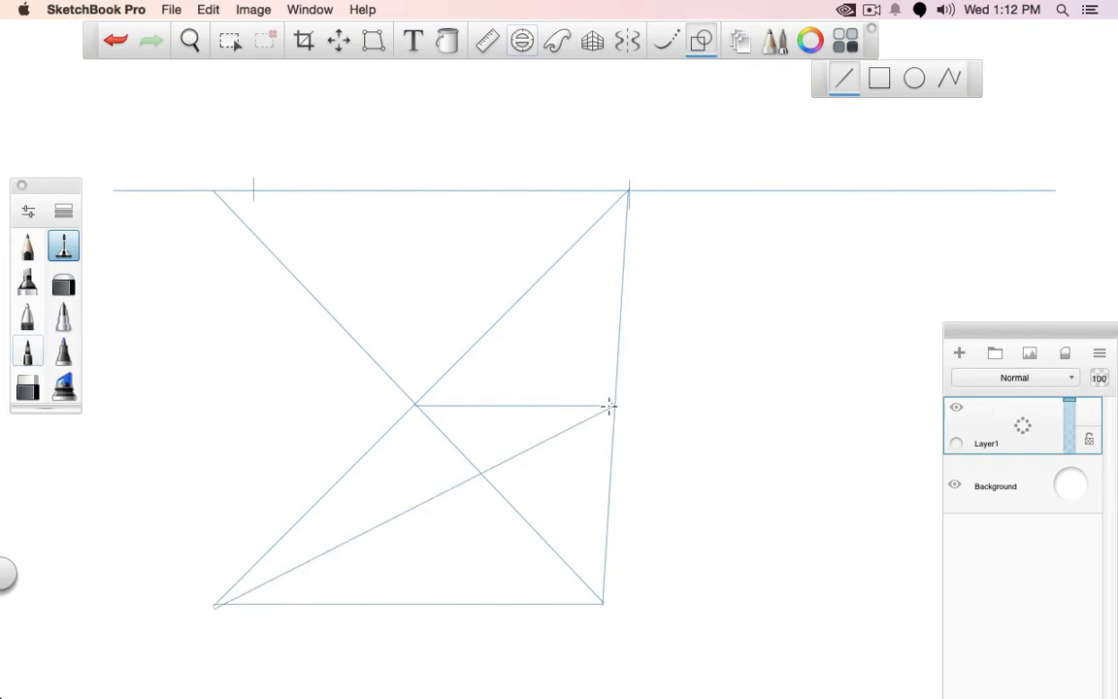
{"action": "left_click_drag", "start_coordinate": [629, 190], "coordinate": [481, 472]}
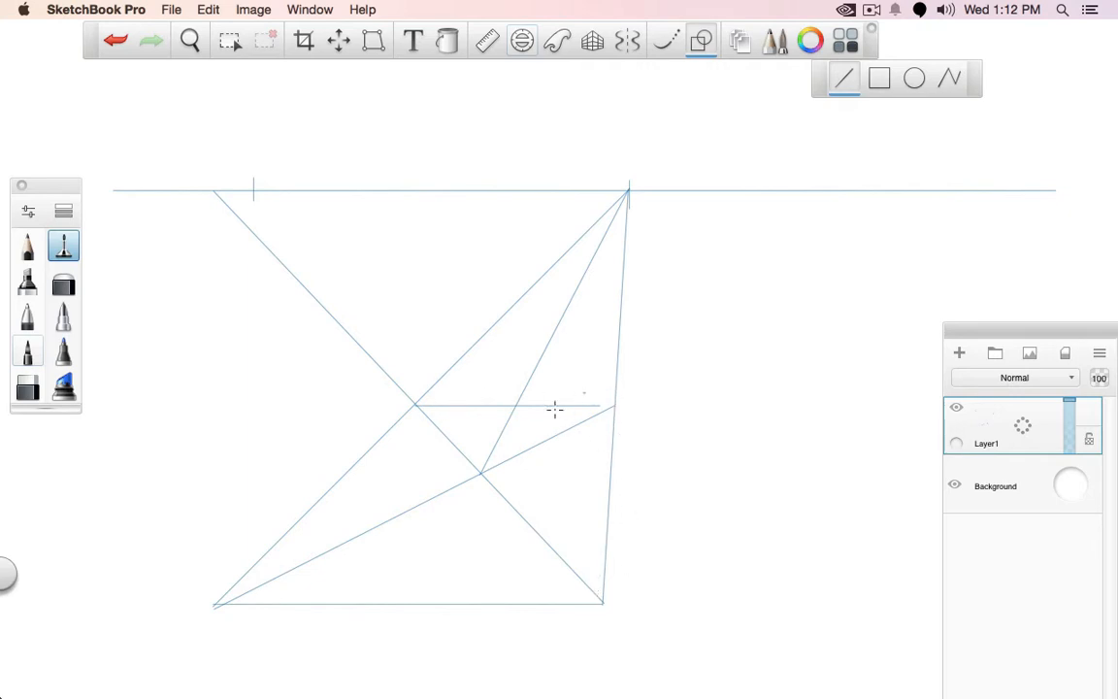
{"action": "left_click_drag", "start_coordinate": [294, 547], "coordinate": [491, 329]}
{"action": "left_click_drag", "start_coordinate": [415, 404], "coordinate": [564, 250]}
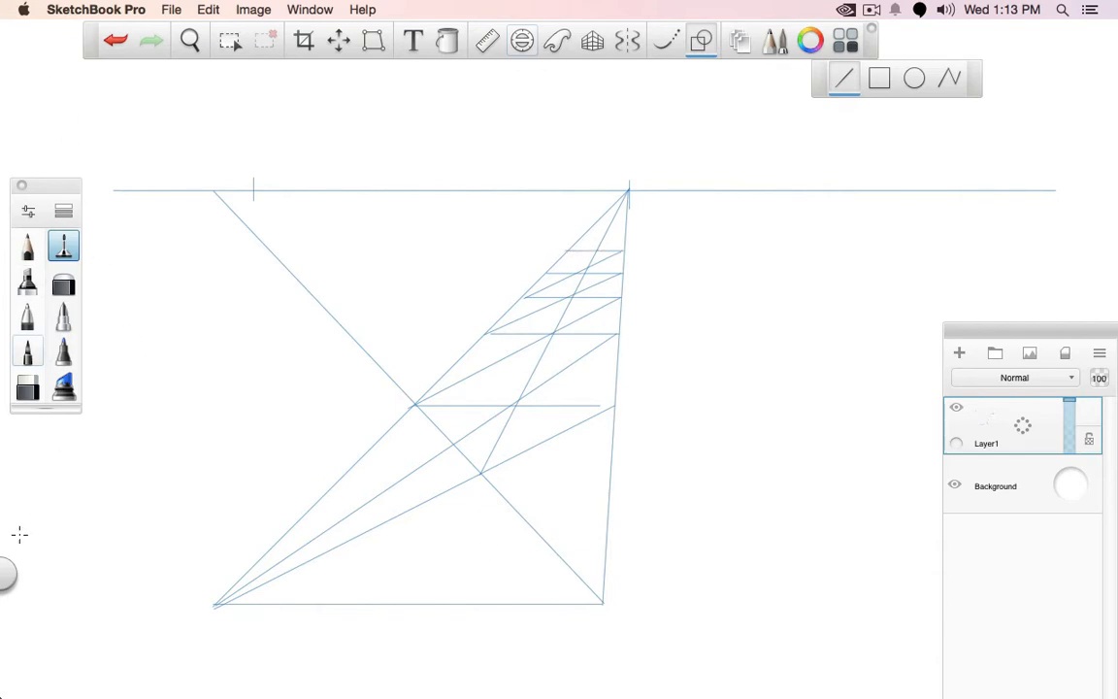
Trace the floor strip's sides and every horizontal panel edge with bolder Pencil lines
{"action": "left_click", "coordinate": [27, 245]}
{"action": "mouse_move", "coordinate": [216, 603]}
{"action": "left_mouse_down"}
{"action": "mouse_move", "coordinate": [385, 414]}
{"action": "mouse_move", "coordinate": [571, 246]}
{"action": "mouse_move", "coordinate": [623, 253]}
{"action": "left_mouse_up"}
{"action": "left_click_drag", "start_coordinate": [622, 327], "coordinate": [216, 603]}
{"action": "left_click_drag", "start_coordinate": [412, 405], "coordinate": [613, 406]}
{"action": "left_click_drag", "start_coordinate": [488, 333], "coordinate": [615, 333]}
{"action": "left_click_drag", "start_coordinate": [529, 295], "coordinate": [621, 296]}
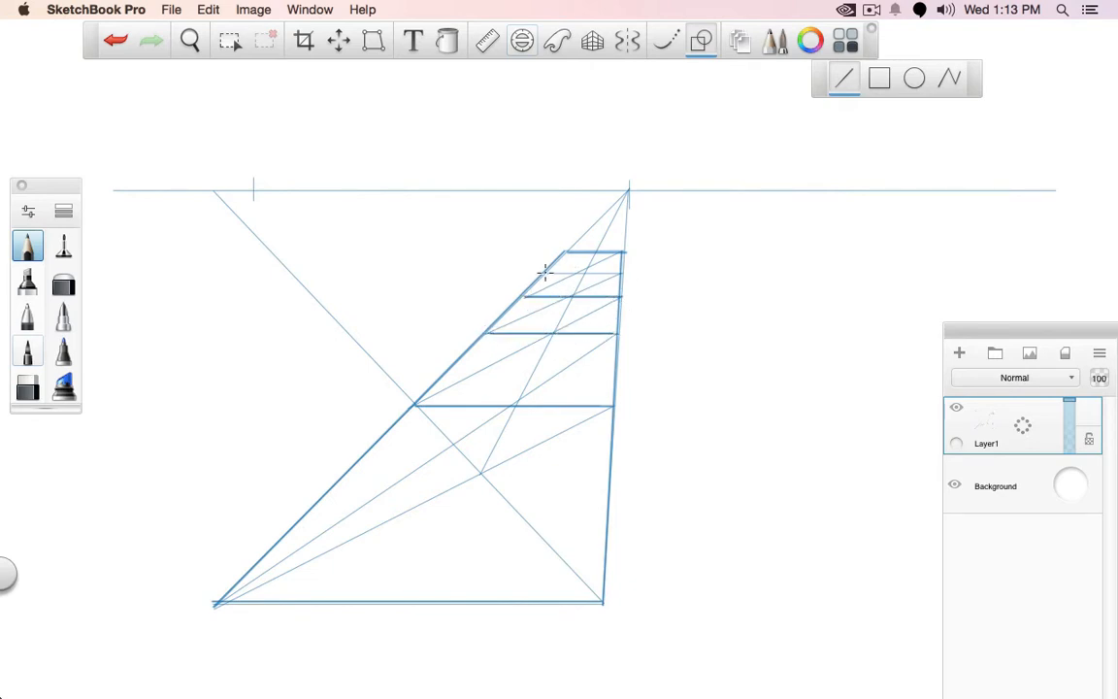
{"action": "left_click_drag", "start_coordinate": [544, 274], "coordinate": [623, 274]}
Hatch the second floor panel and the near part of the first panel with short parallel slanted strokes
{"action": "mouse_move", "coordinate": [463, 371]}
{"action": "left_mouse_down"}
{"action": "mouse_move", "coordinate": [479, 399]}
{"action": "mouse_move", "coordinate": [504, 392]}
{"action": "left_mouse_up"}
{"action": "mouse_move", "coordinate": [496, 355]}
{"action": "left_mouse_down"}
{"action": "mouse_move", "coordinate": [523, 397]}
{"action": "mouse_move", "coordinate": [548, 400]}
{"action": "left_mouse_up"}
{"action": "left_click_drag", "start_coordinate": [538, 349], "coordinate": [566, 396]}
{"action": "left_click_drag", "start_coordinate": [556, 348], "coordinate": [580, 388]}
{"action": "left_click_drag", "start_coordinate": [576, 347], "coordinate": [599, 378]}
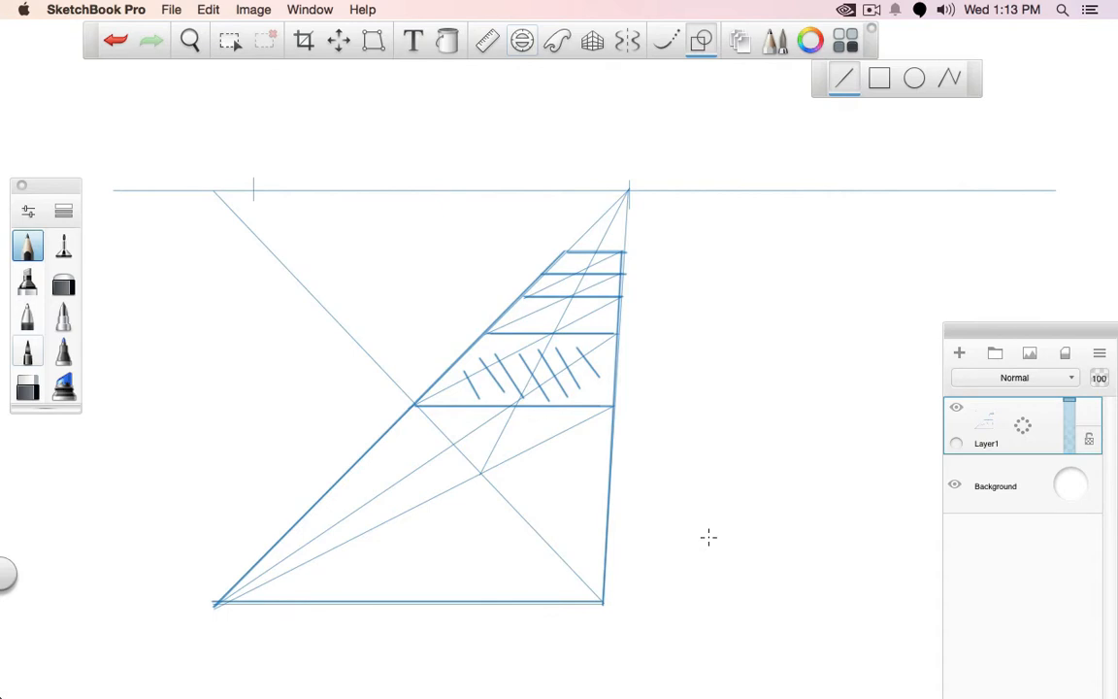
{"action": "left_click_drag", "start_coordinate": [277, 560], "coordinate": [304, 595]}
{"action": "mouse_move", "coordinate": [290, 545]}
{"action": "left_mouse_down"}
{"action": "mouse_move", "coordinate": [331, 599]}
{"action": "mouse_move", "coordinate": [352, 594]}
{"action": "left_mouse_up"}
{"action": "mouse_move", "coordinate": [330, 518]}
{"action": "left_mouse_down"}
{"action": "mouse_move", "coordinate": [384, 596]}
{"action": "mouse_move", "coordinate": [416, 599]}
{"action": "left_mouse_up"}
{"action": "mouse_move", "coordinate": [376, 495]}
{"action": "left_mouse_down"}
{"action": "mouse_move", "coordinate": [439, 595]}
{"action": "mouse_move", "coordinate": [462, 588]}
{"action": "left_mouse_up"}
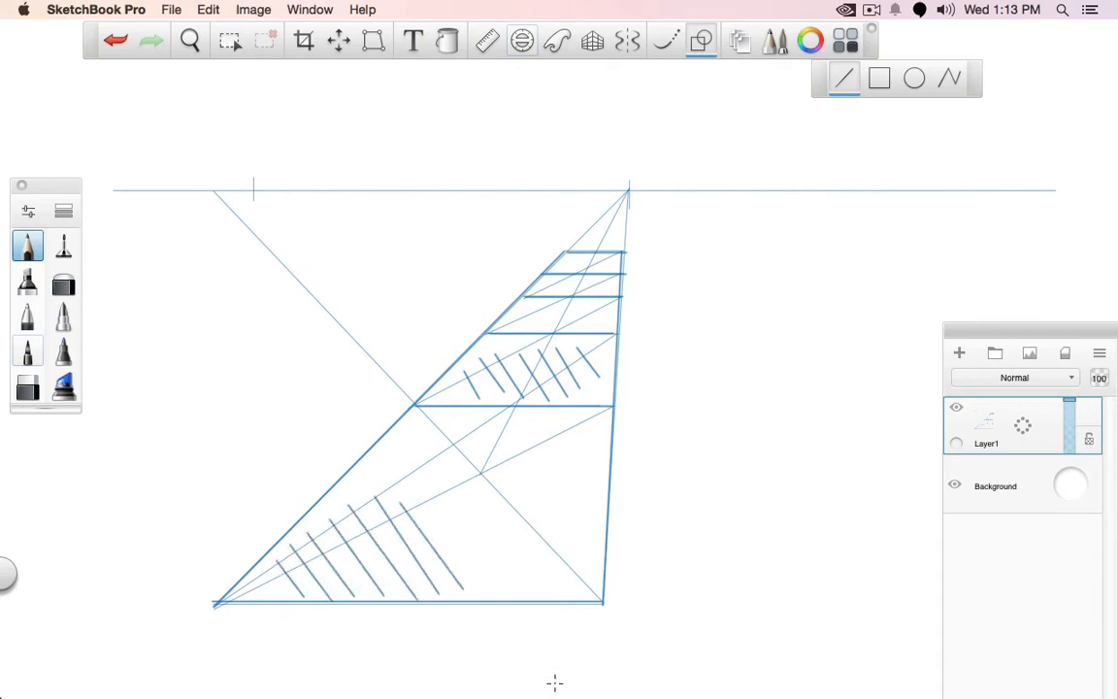
Undo all the hatching strokes on the floor panels
{"action": "key", "text": "super+z"}
{"action": "key", "text": "super+z"}
{"action": "key", "text": "super+z"}
{"action": "key", "text": "super+z"}
{"action": "key", "text": "super+z"}
{"action": "key", "text": "super+z"}
{"action": "key", "text": "super+z"}
{"action": "key", "text": "super+z"}
{"action": "key", "text": "super+z"}
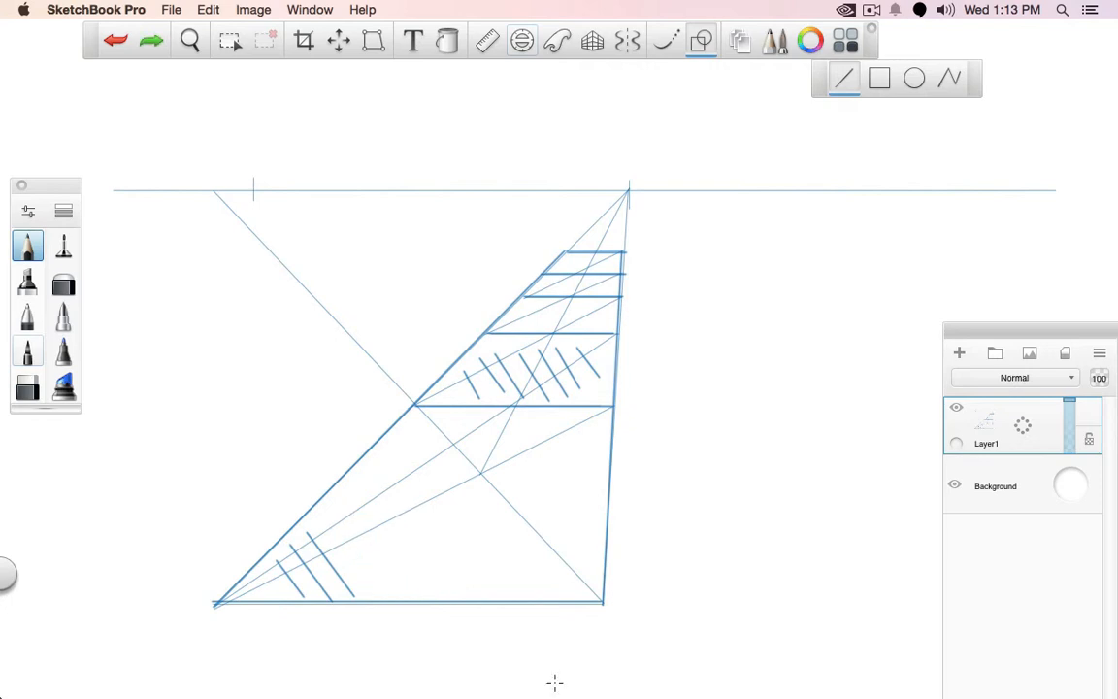
{"action": "key", "text": "super+z"}
{"action": "key", "text": "super+z"}
{"action": "key", "text": "super+z"}
{"action": "key", "text": "super+z"}
{"action": "key", "text": "super+z"}
{"action": "key", "text": "super+z"}
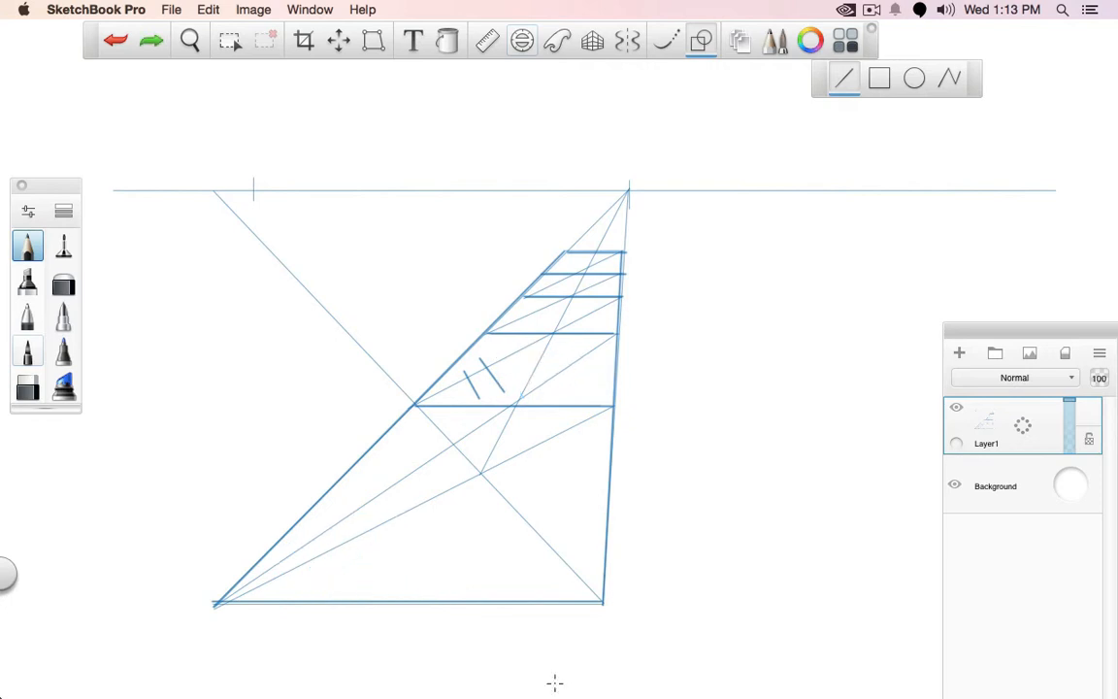
Start another blank drawing without saving the floor strip drawing
{"action": "left_click", "coordinate": [170, 9]}
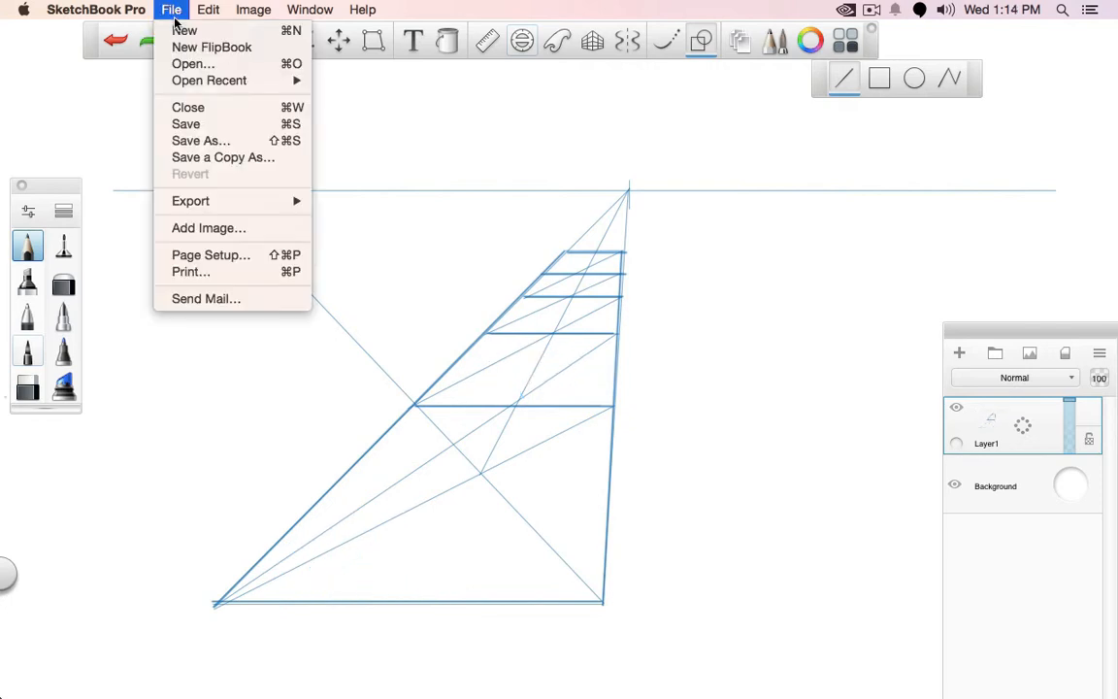
{"action": "left_click", "coordinate": [177, 46]}
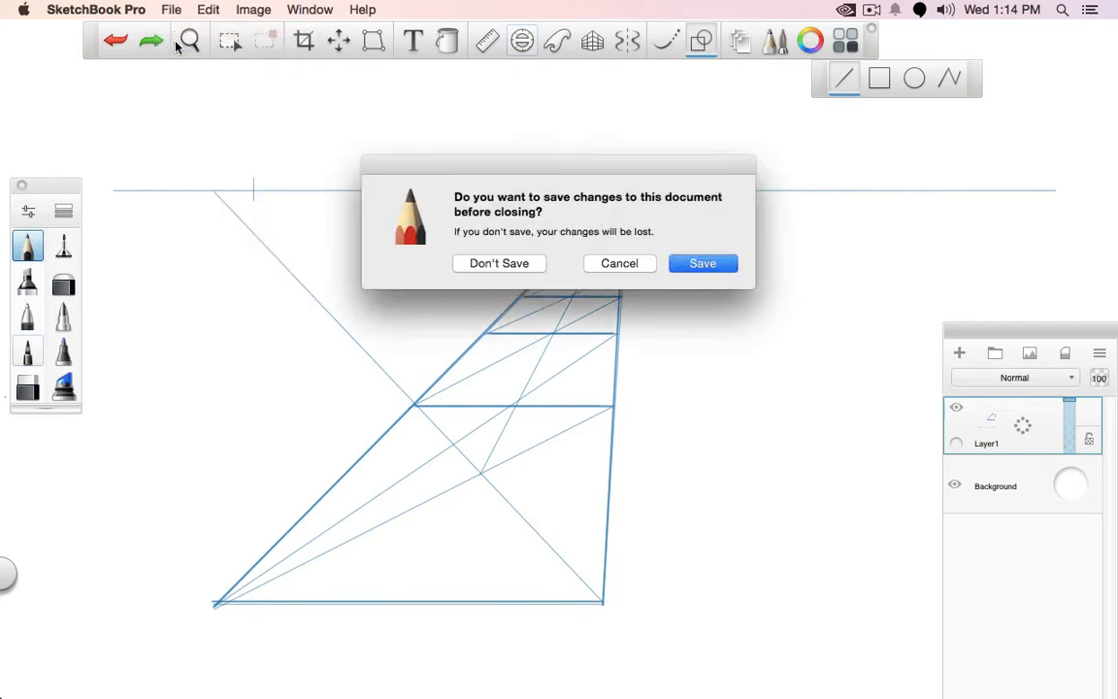
{"action": "left_click", "coordinate": [514, 266]}
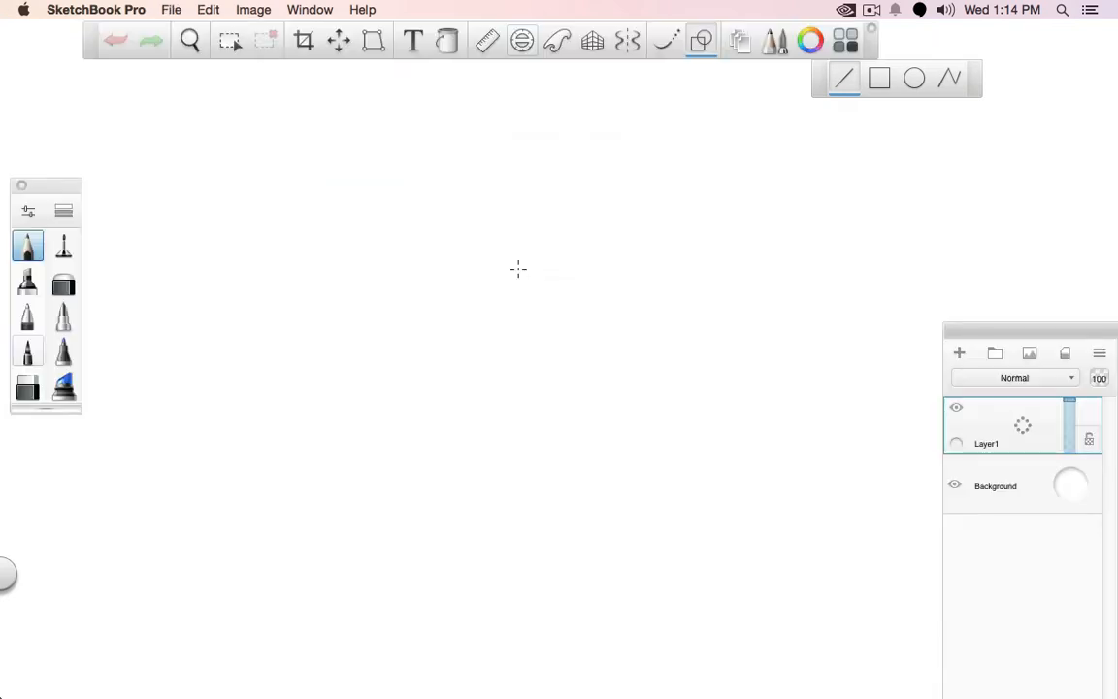
Draw a large square with the Rectangle tool, replacing a smaller first attempt
{"action": "left_click", "coordinate": [880, 82]}
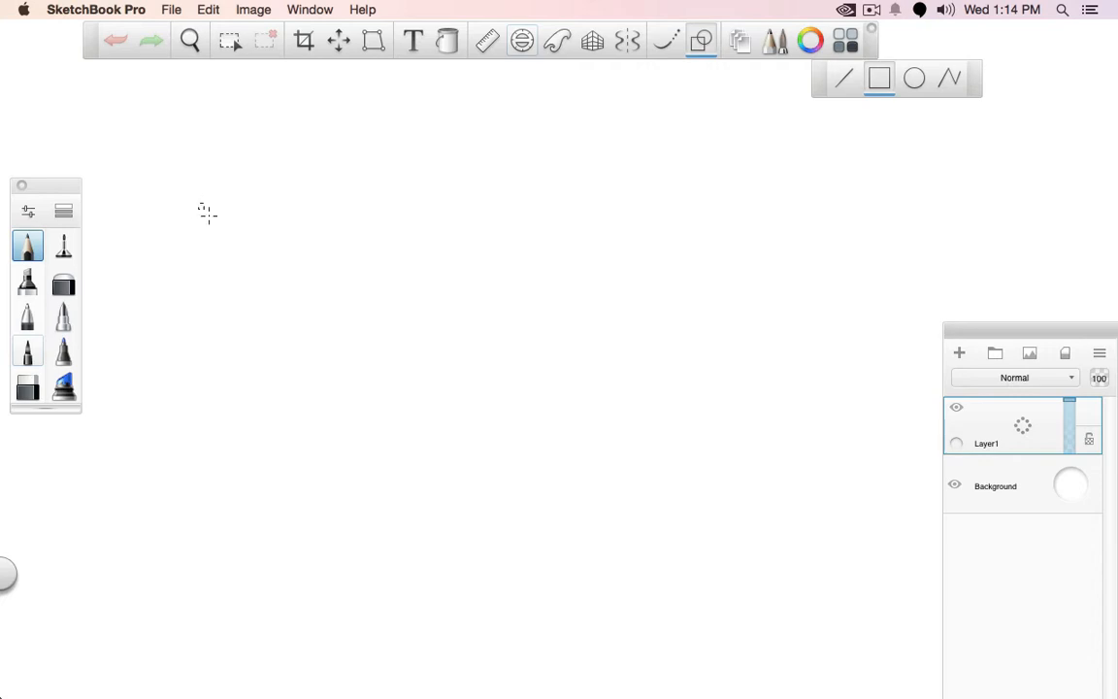
{"action": "left_click_drag", "start_coordinate": [206, 212], "coordinate": [648, 597]}
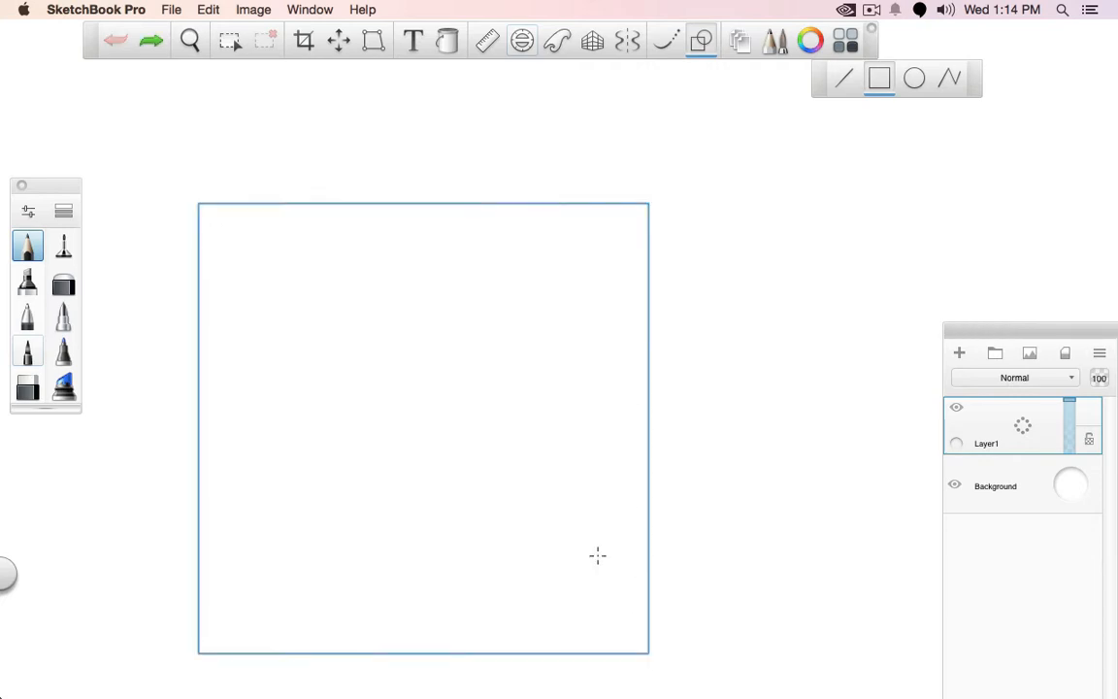
{"action": "key", "text": "super+z"}
{"action": "left_click_drag", "start_coordinate": [186, 135], "coordinate": [689, 536]}
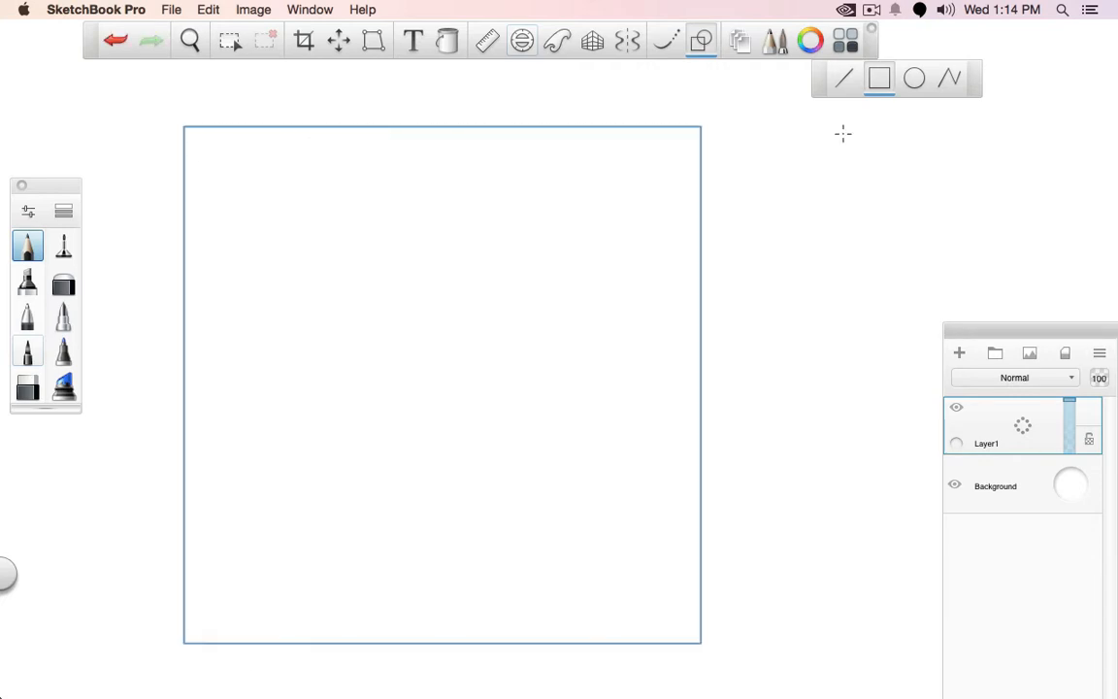
Draw both diagonals of the square as thin straight lines from corner to corner
{"action": "left_click", "coordinate": [843, 82]}
{"action": "left_click", "coordinate": [63, 245]}
{"action": "left_click_drag", "start_coordinate": [186, 639], "coordinate": [425, 403]}
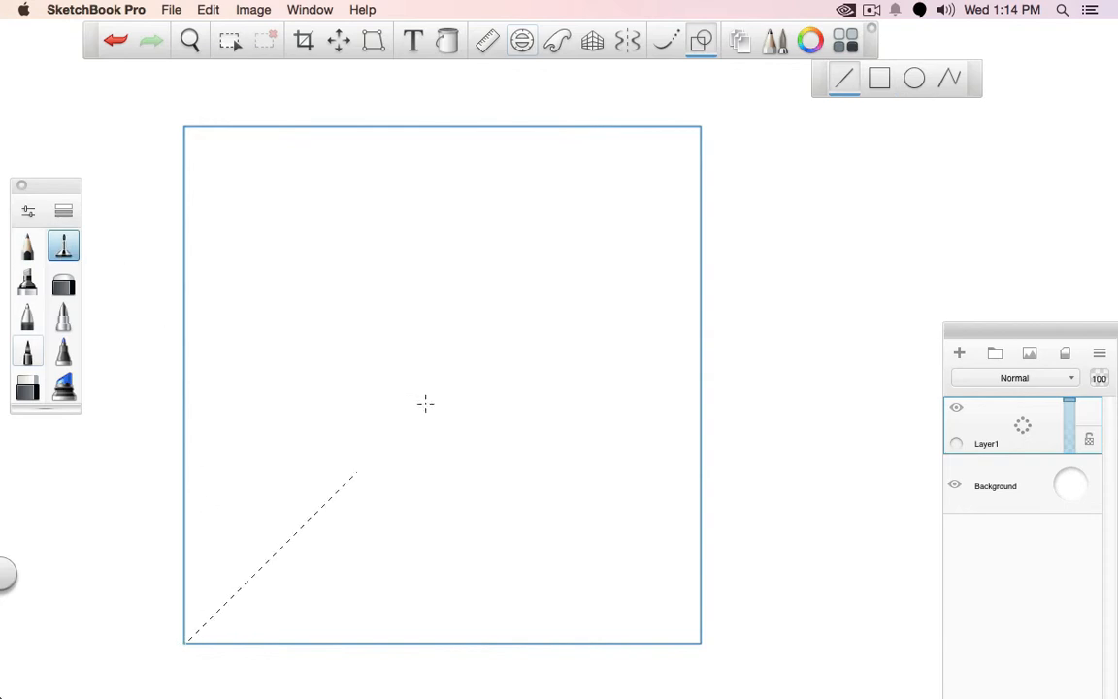
{"action": "left_click_drag", "start_coordinate": [701, 124], "coordinate": [700, 126]}
{"action": "left_click_drag", "start_coordinate": [187, 129], "coordinate": [699, 640]}
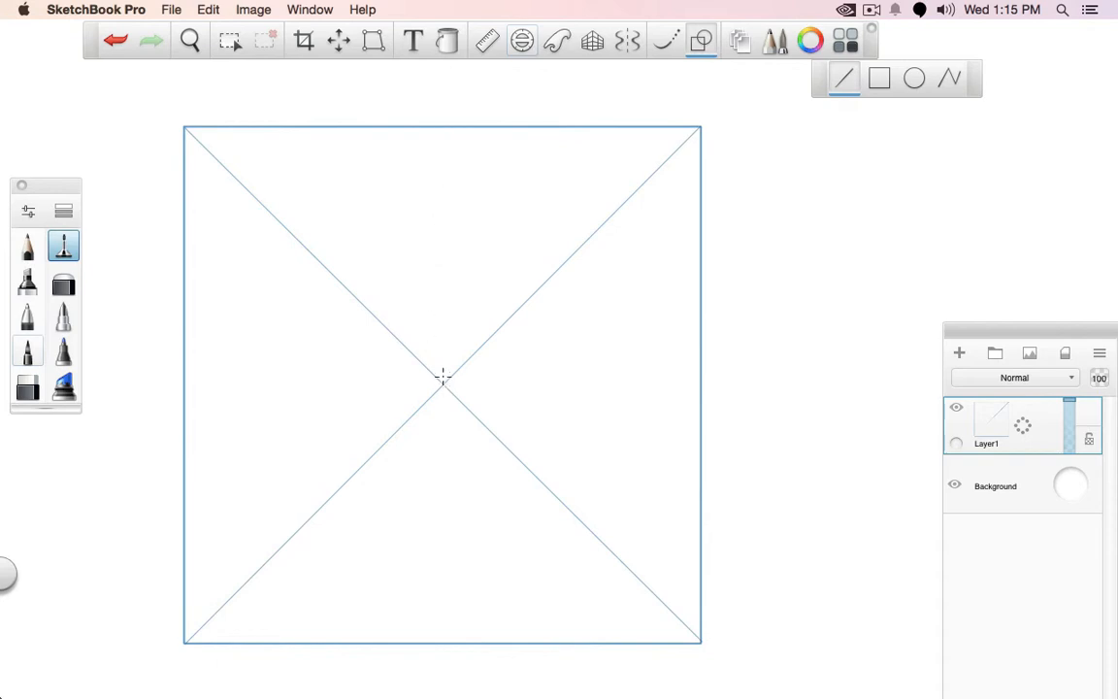
{"action": "left_click_drag", "start_coordinate": [445, 379], "coordinate": [451, 107]}
{"action": "left_click_drag", "start_coordinate": [448, 389], "coordinate": [438, 601]}
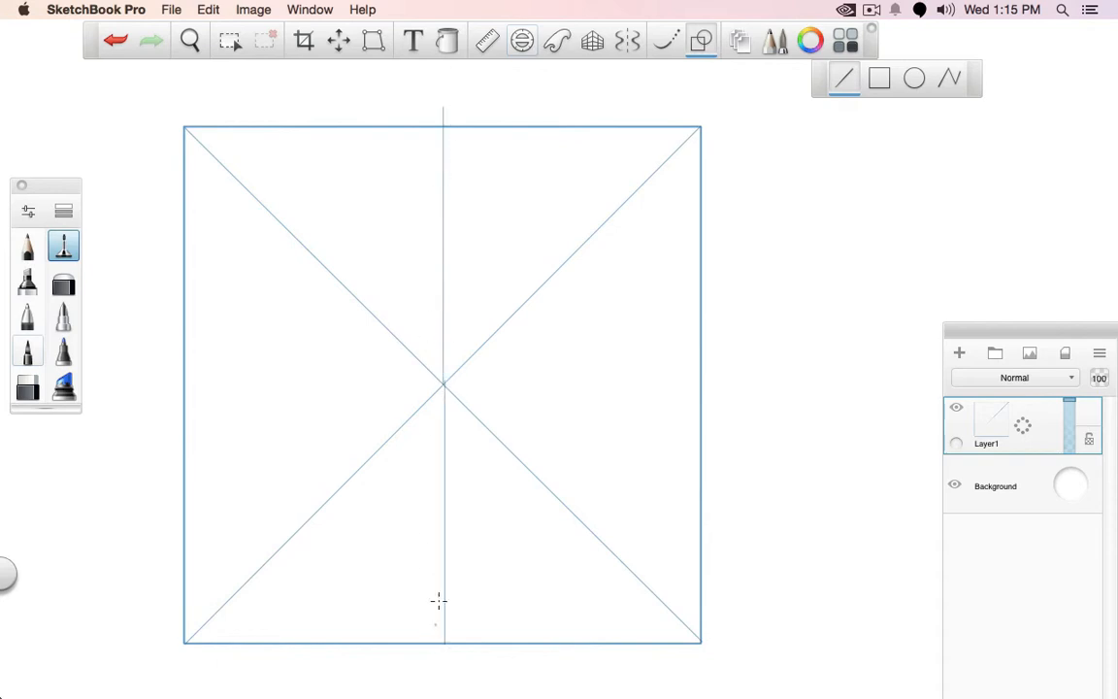
{"action": "key", "text": "super+z"}
Replace the vertical centre line with one drawn along a ruler set at 90° through the crossing of the diagonals
{"action": "left_click", "coordinate": [487, 40]}
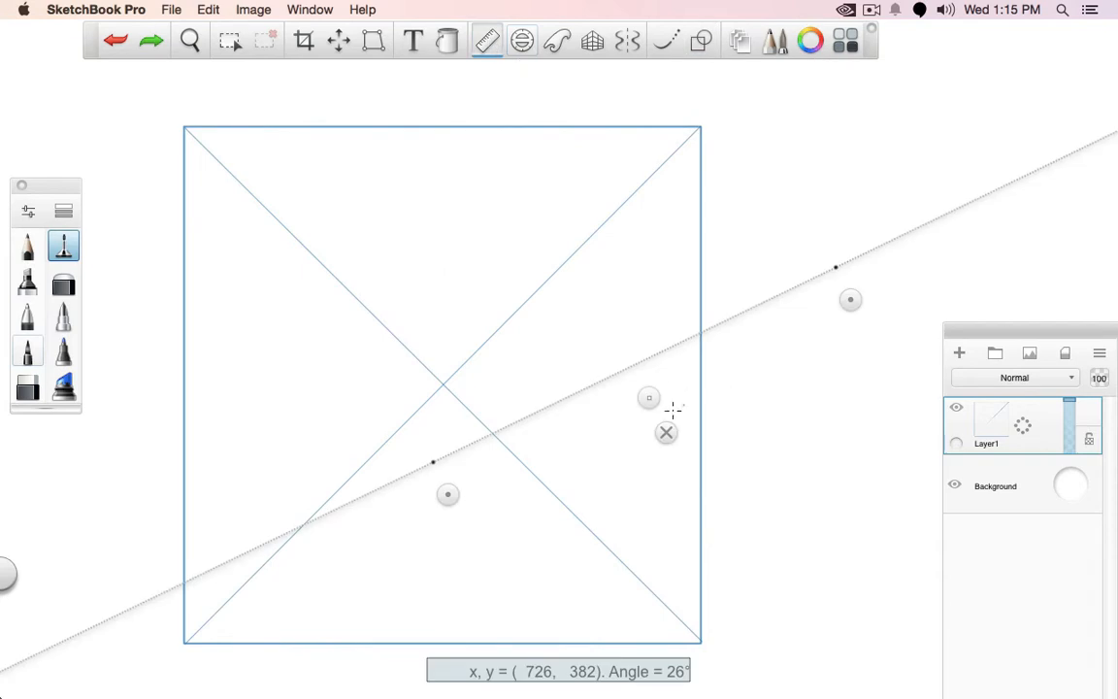
{"action": "left_click_drag", "start_coordinate": [471, 509], "coordinate": [848, 549]}
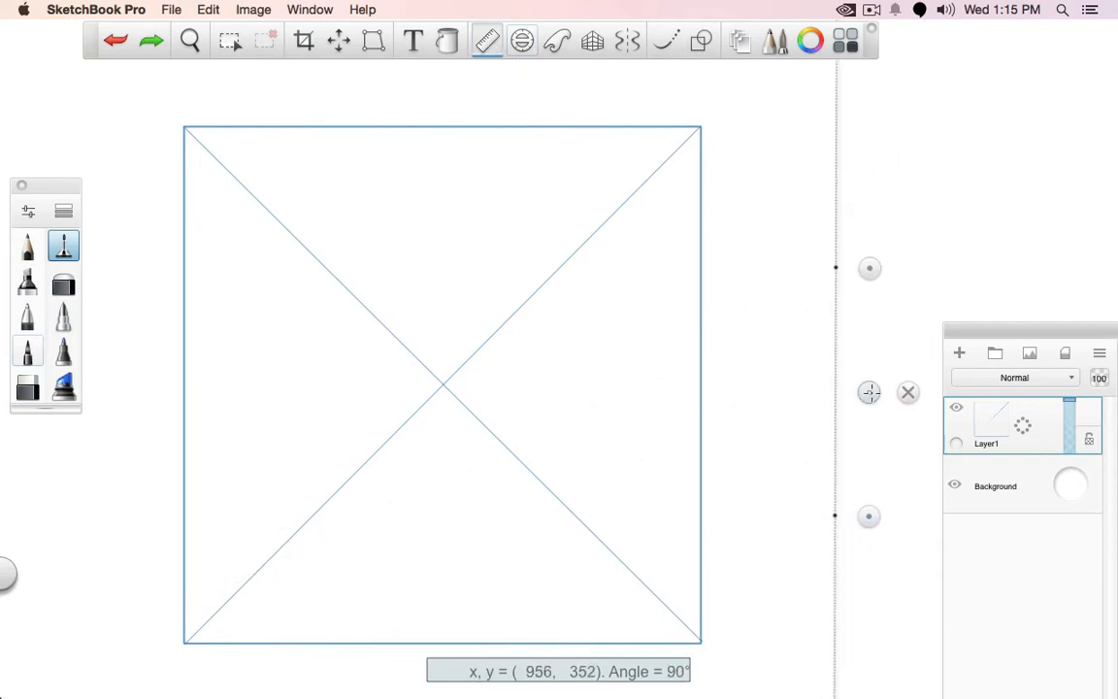
{"action": "left_click_drag", "start_coordinate": [869, 392], "coordinate": [481, 369]}
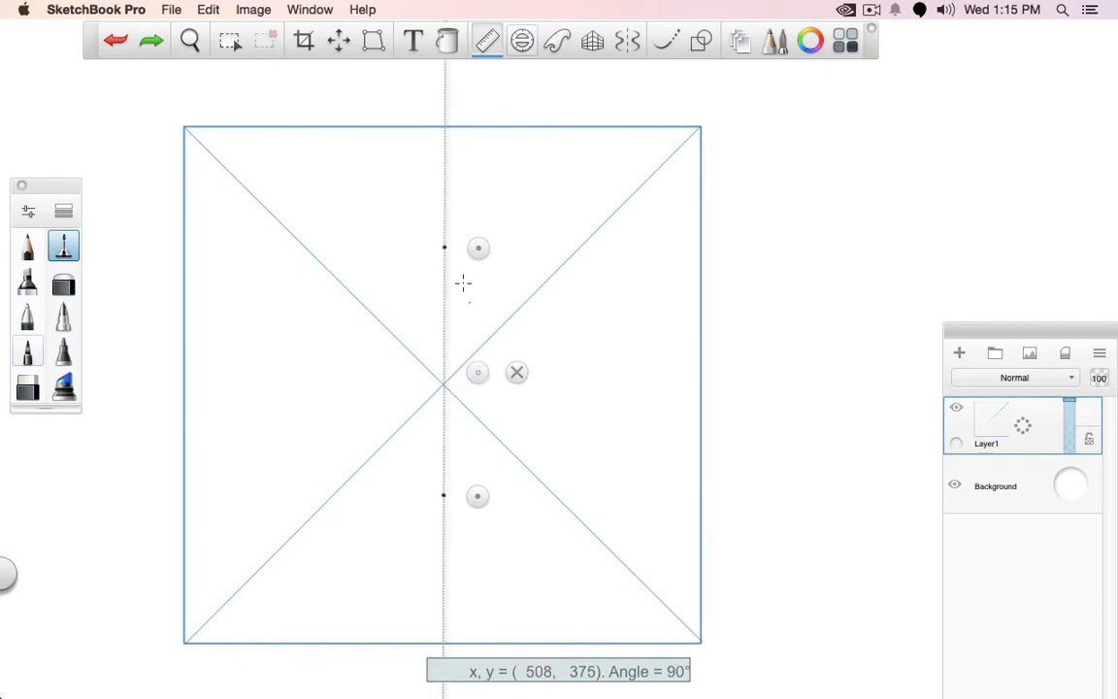
Draw a horizontal centre line through the square's middle along the ruler set at 0°, and dismiss the ruler
{"action": "left_click_drag", "start_coordinate": [478, 247], "coordinate": [730, 492]}
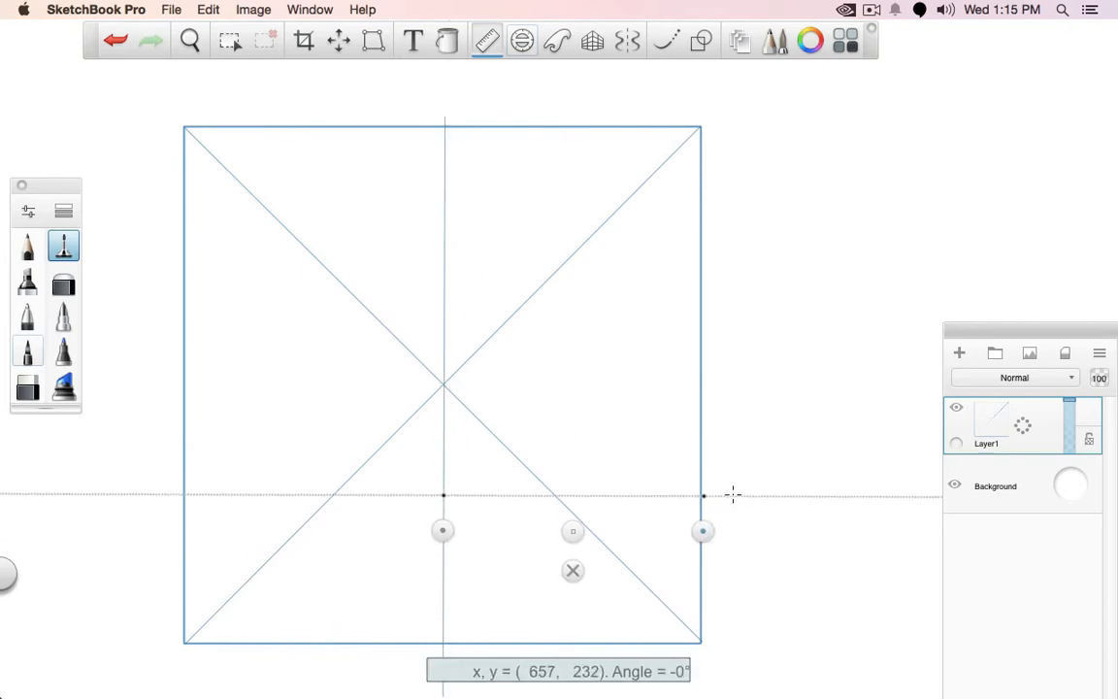
{"action": "left_click_drag", "start_coordinate": [573, 531], "coordinate": [477, 421]}
{"action": "mouse_move", "coordinate": [205, 375]}
{"action": "left_mouse_down"}
{"action": "mouse_move", "coordinate": [595, 372]}
{"action": "mouse_move", "coordinate": [516, 451]}
{"action": "left_mouse_up"}
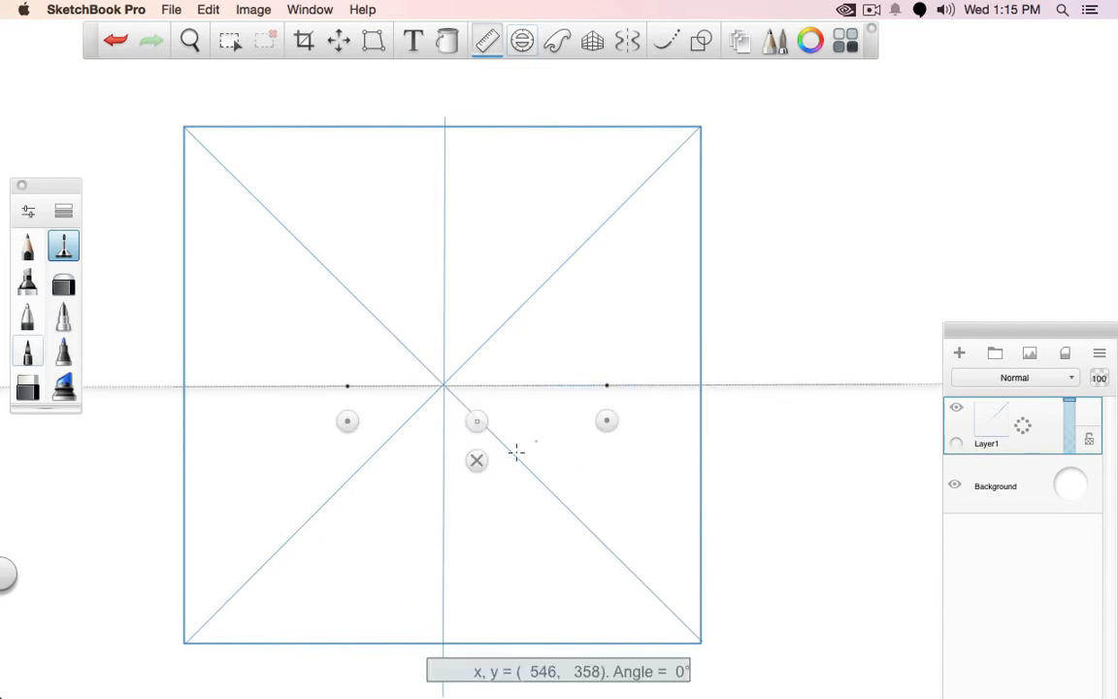
{"action": "left_click", "coordinate": [476, 460]}
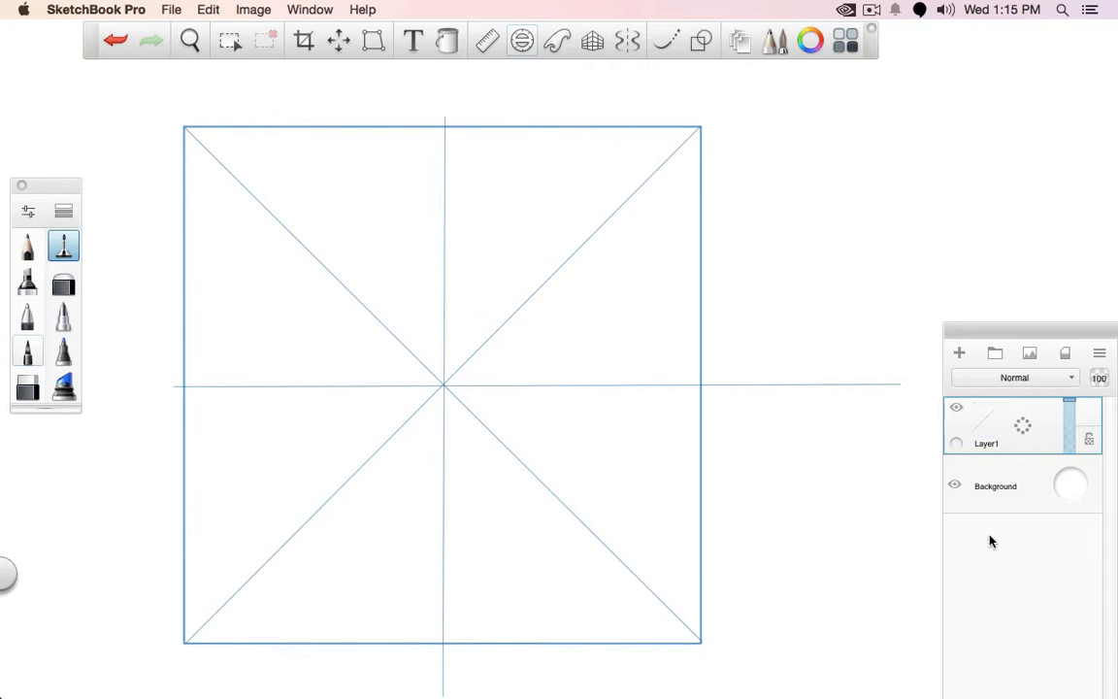
Draw a thick straight line from the square's lower-left corner up to a point on the upper-left half of the diagonal
{"action": "left_click", "coordinate": [37, 315]}
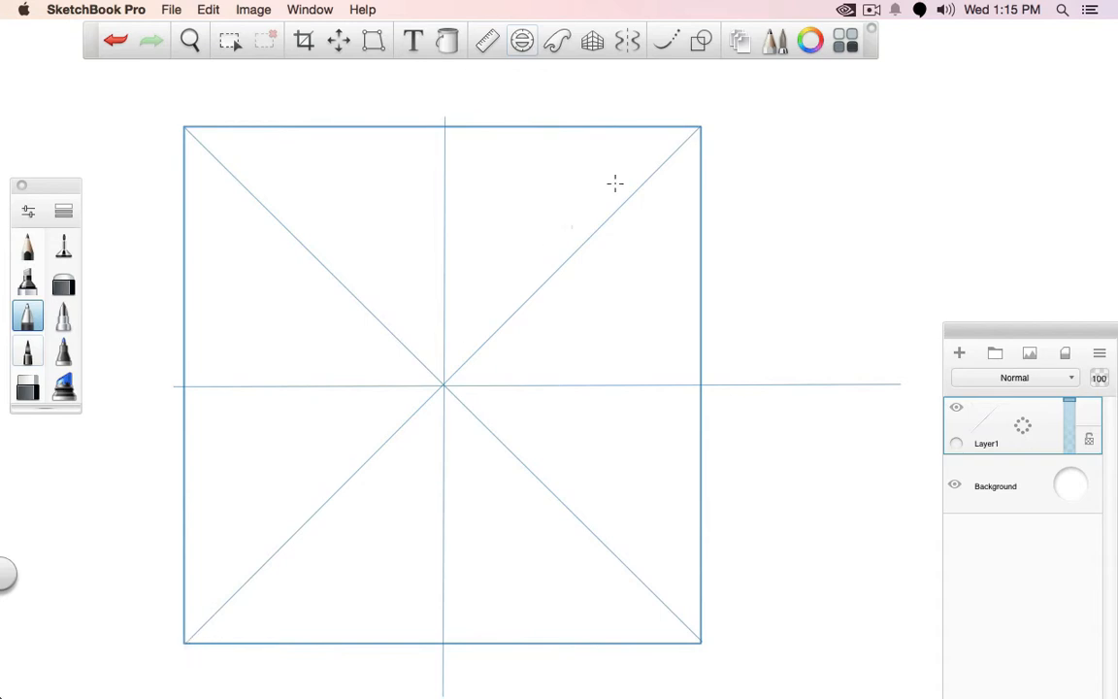
{"action": "key", "text": "l"}
{"action": "left_click_drag", "start_coordinate": [202, 596], "coordinate": [283, 228]}
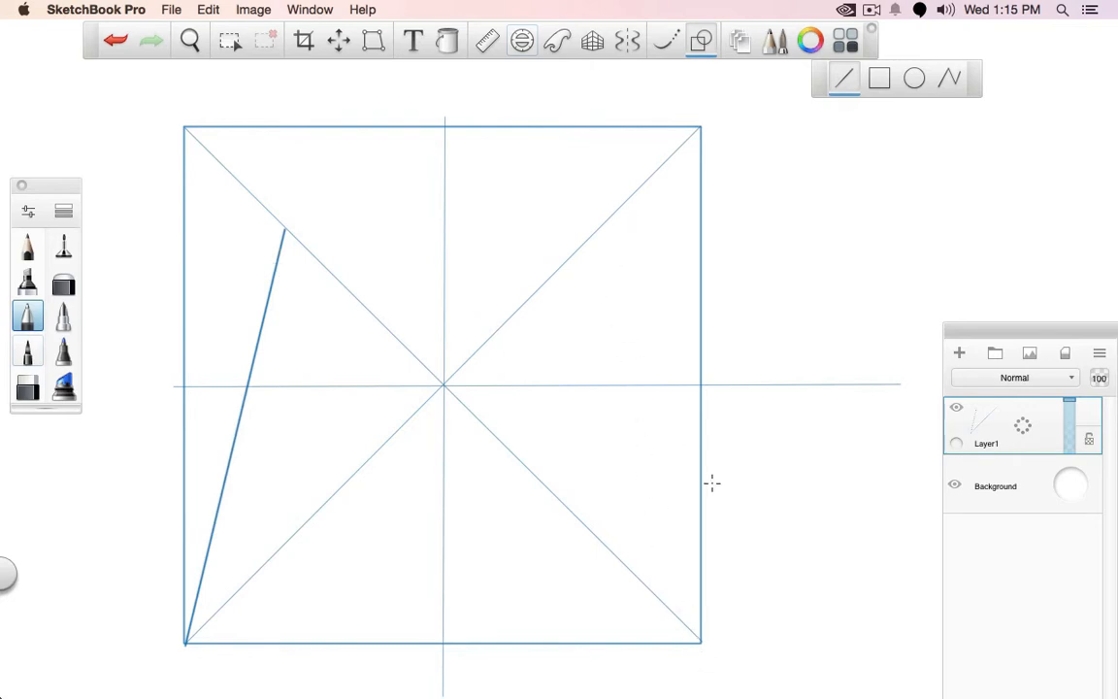
Sketch a thin horizontal arrow from the thick line's upper end across the opposite diagonal and circle where they cross
{"action": "left_click", "coordinate": [63, 245]}
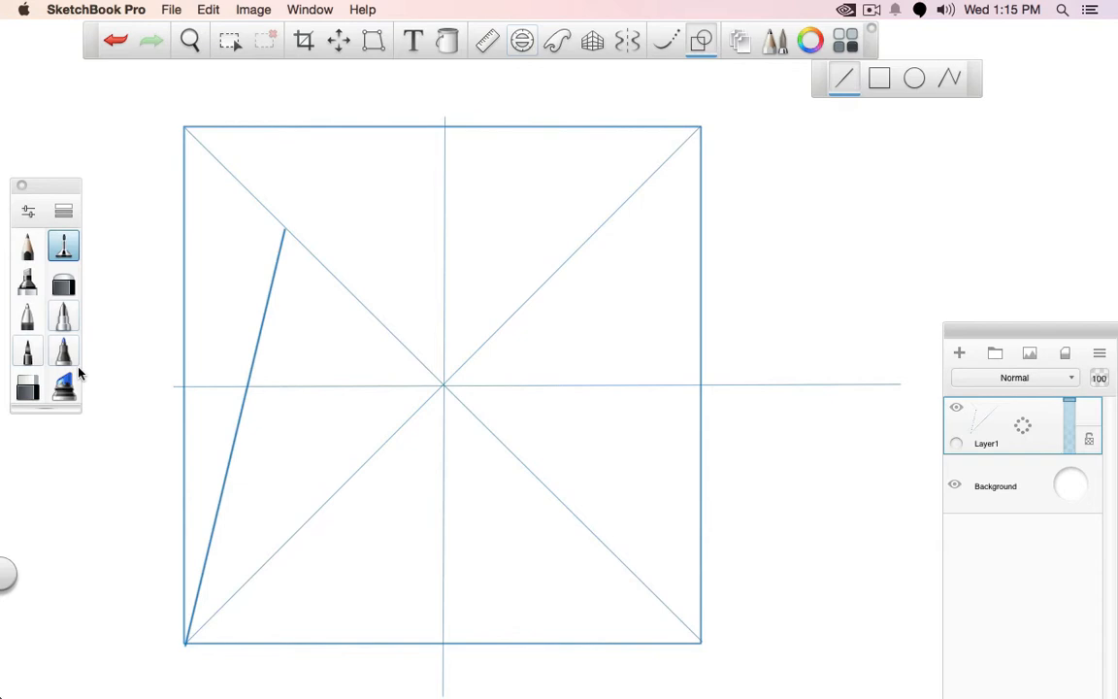
{"action": "left_click", "coordinate": [696, 45]}
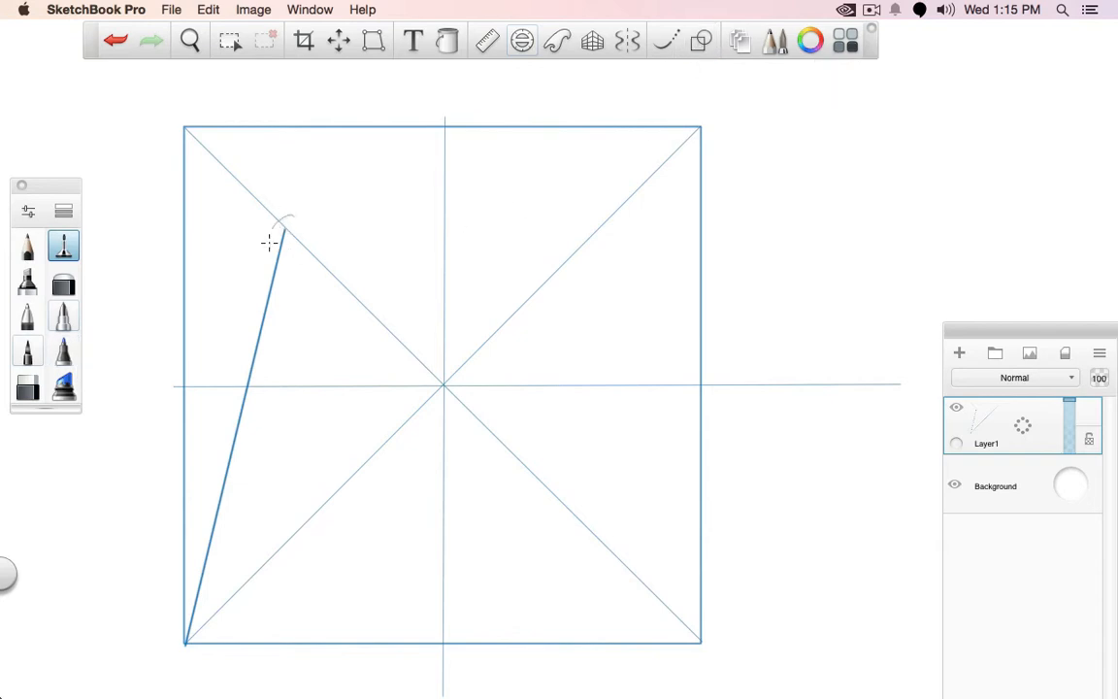
{"action": "left_click_drag", "start_coordinate": [268, 242], "coordinate": [273, 221]}
{"action": "key", "text": "super+z"}
{"action": "mouse_move", "coordinate": [284, 228]}
{"action": "left_mouse_down"}
{"action": "mouse_move", "coordinate": [674, 223]}
{"action": "mouse_move", "coordinate": [599, 226]}
{"action": "left_mouse_up"}
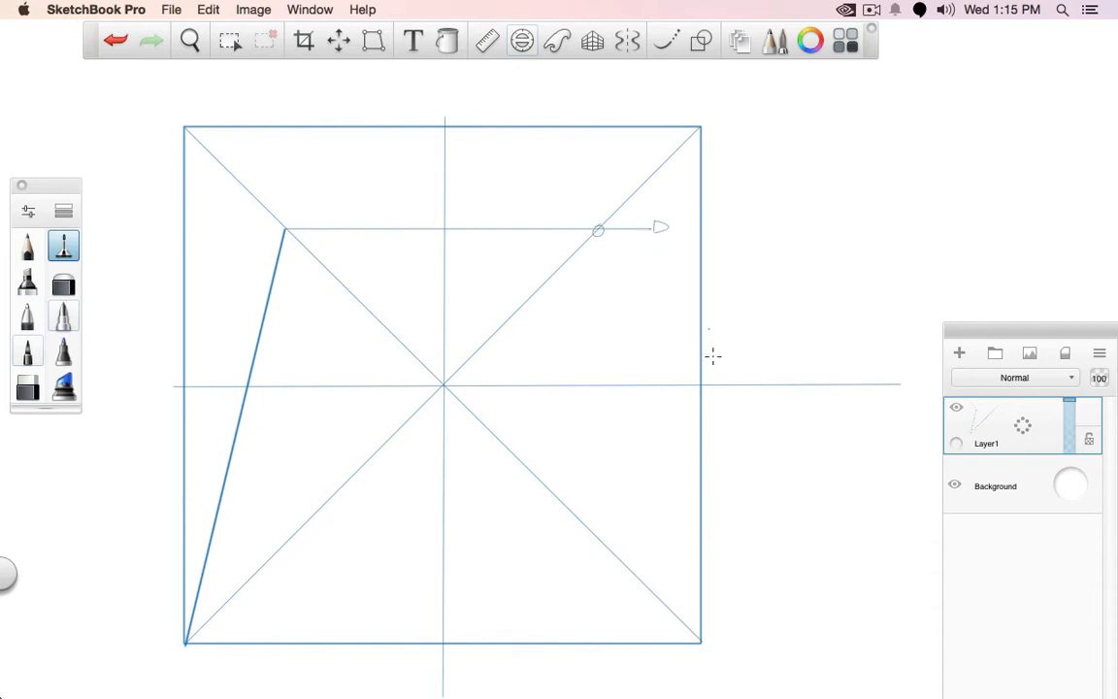
Draw the mirrored thick line from the circled crossing down to the square's lower-right corner
{"action": "left_click", "coordinate": [31, 313]}
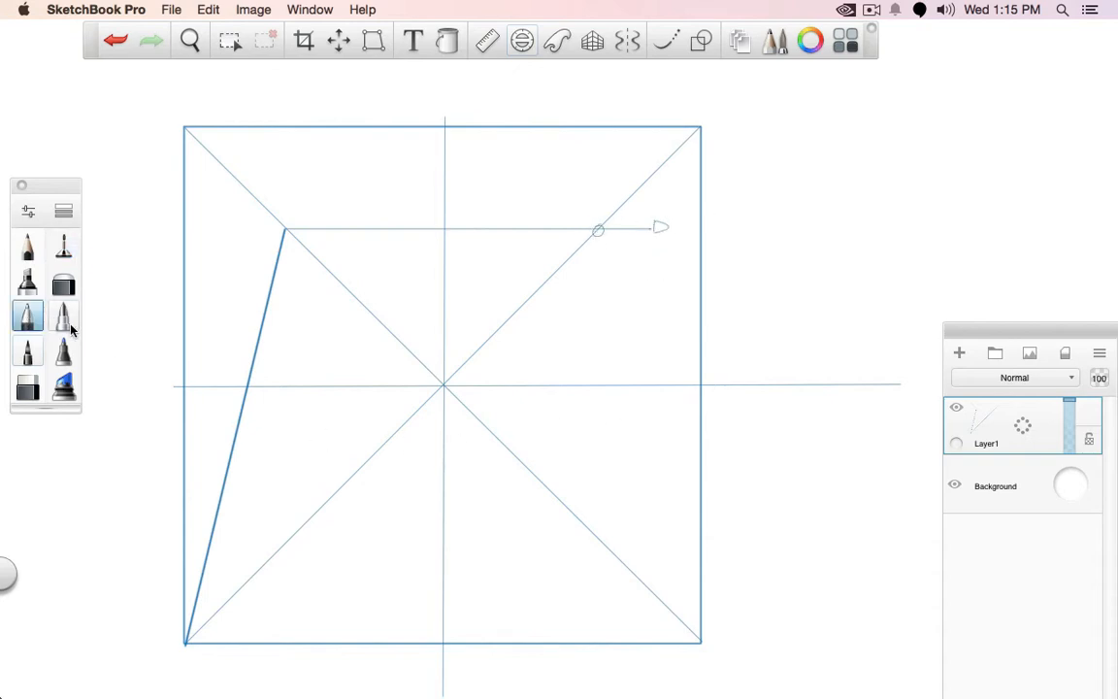
{"action": "left_click", "coordinate": [701, 40]}
{"action": "left_click_drag", "start_coordinate": [596, 230], "coordinate": [699, 641]}
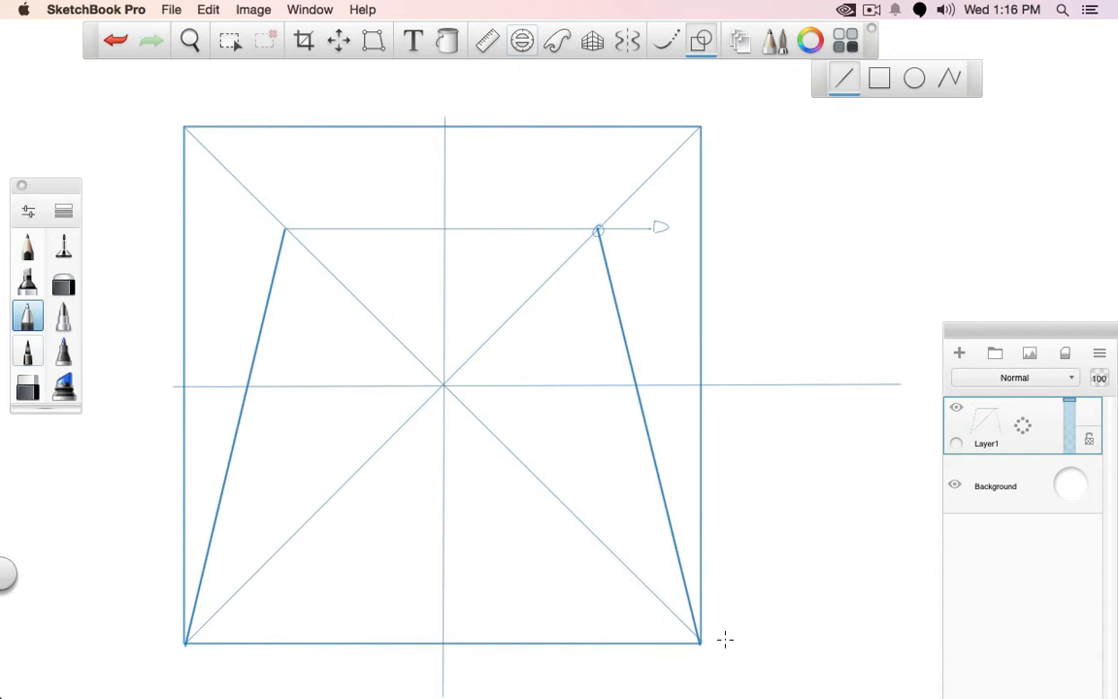
Undo the mirrored construction and draw one thick line from the lower-left corner to a point off the diagonals
{"action": "key", "text": "super+z"}
{"action": "key", "text": "super+z"}
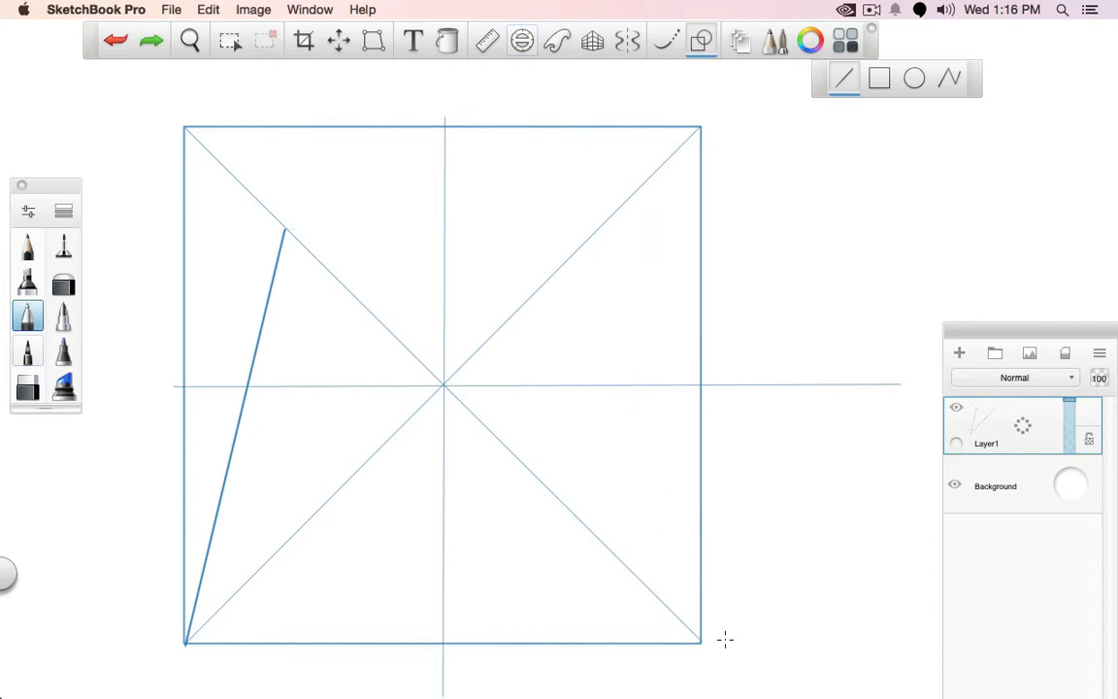
{"action": "key", "text": "super+z"}
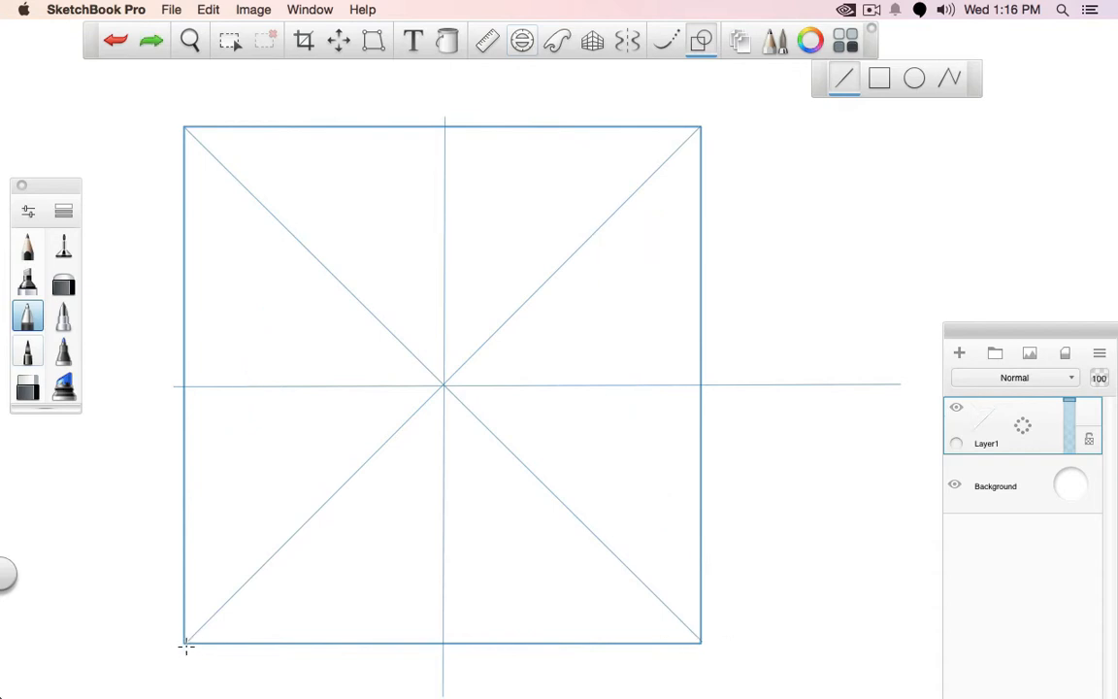
{"action": "left_click_drag", "start_coordinate": [185, 642], "coordinate": [258, 297]}
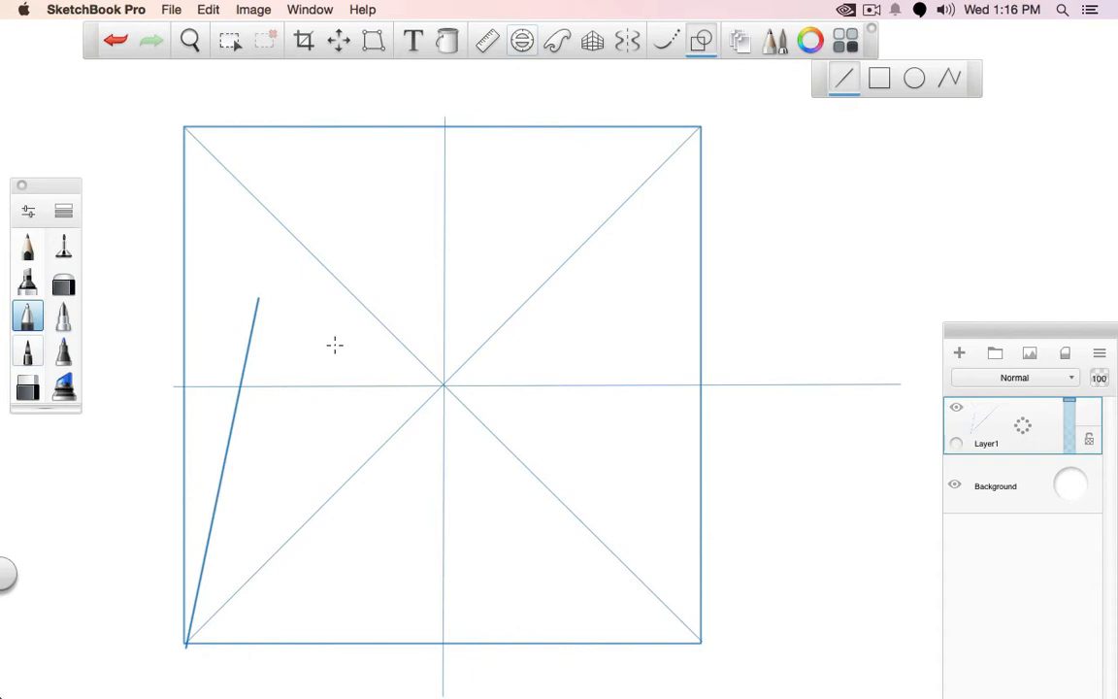
Circle possible reference points on the centre lines, diagonals and lower corners of the square, and undo the circles
{"action": "left_click", "coordinate": [449, 210]}
{"action": "key", "text": "ctrl+z"}
{"action": "left_click_drag", "start_coordinate": [456, 210], "coordinate": [432, 237]}
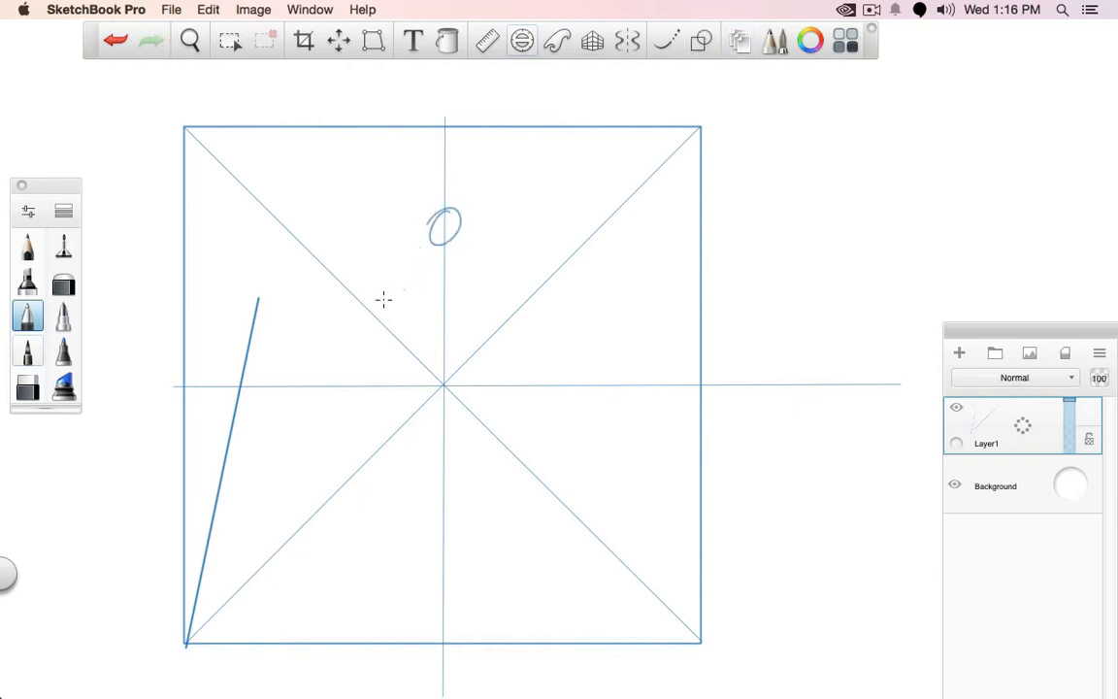
{"action": "left_click_drag", "start_coordinate": [367, 282], "coordinate": [340, 317]}
{"action": "left_click_drag", "start_coordinate": [325, 365], "coordinate": [328, 366]}
{"action": "mouse_move", "coordinate": [334, 476]}
{"action": "left_mouse_down"}
{"action": "mouse_move", "coordinate": [327, 524]}
{"action": "mouse_move", "coordinate": [339, 482]}
{"action": "left_mouse_up"}
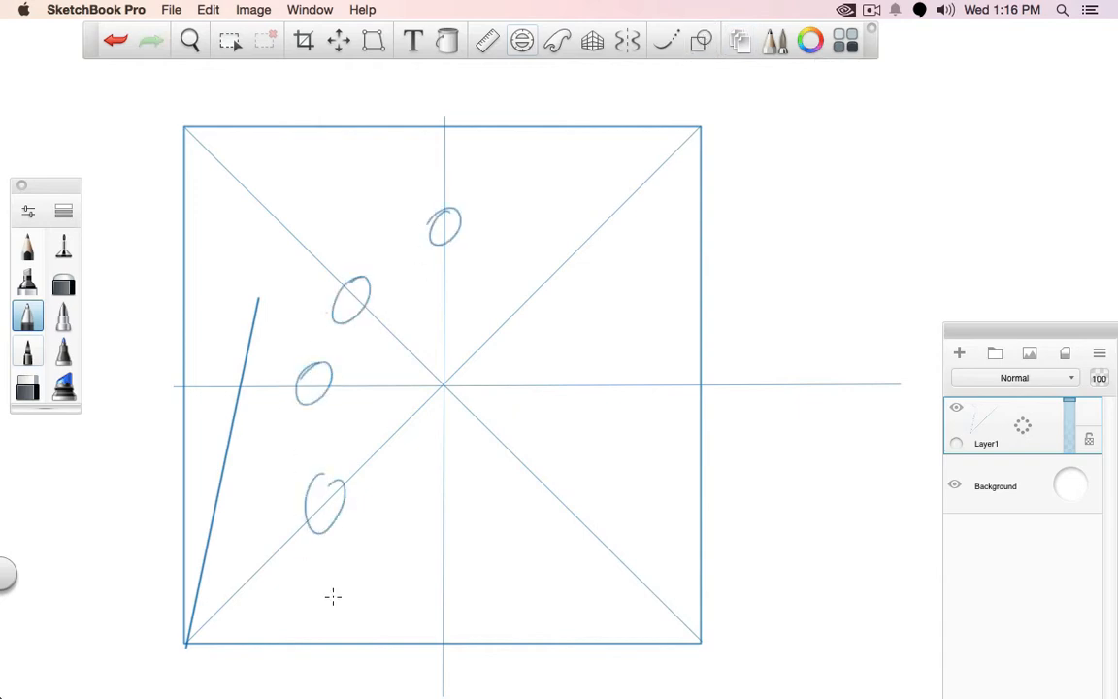
{"action": "left_click_drag", "start_coordinate": [719, 643], "coordinate": [620, 670]}
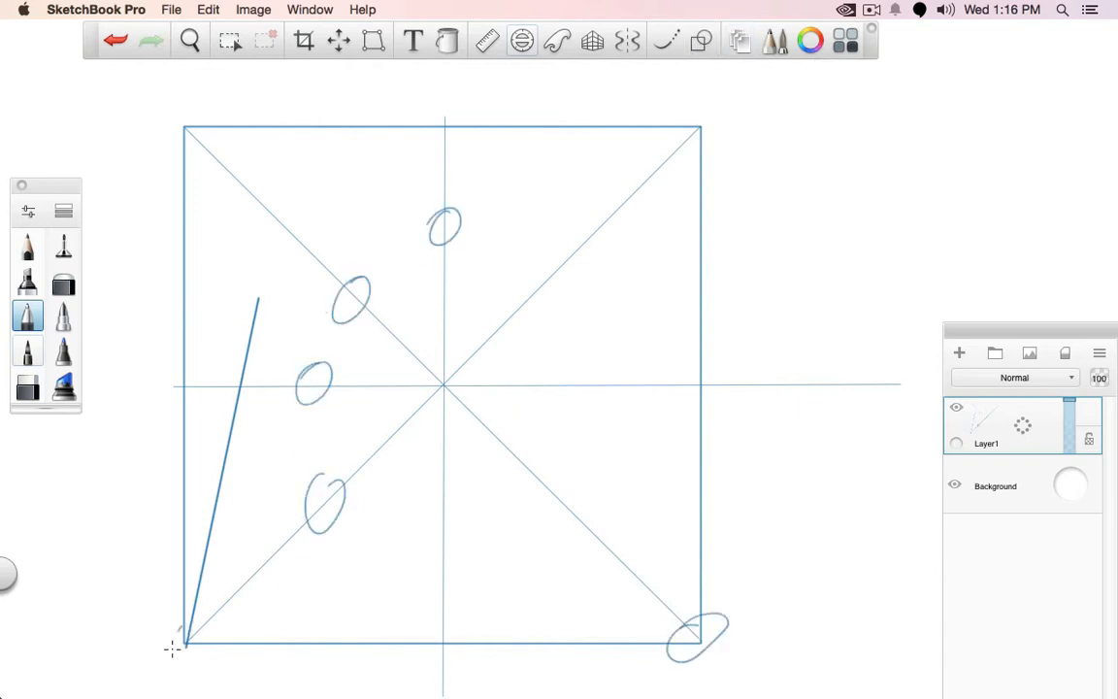
{"action": "left_click_drag", "start_coordinate": [172, 648], "coordinate": [228, 663]}
{"action": "key", "text": "super+z"}
{"action": "key", "text": "super+z"}
{"action": "key", "text": "super+z"}
{"action": "key", "text": "super+z"}
{"action": "key", "text": "super+z"}
{"action": "key", "text": "super+z"}
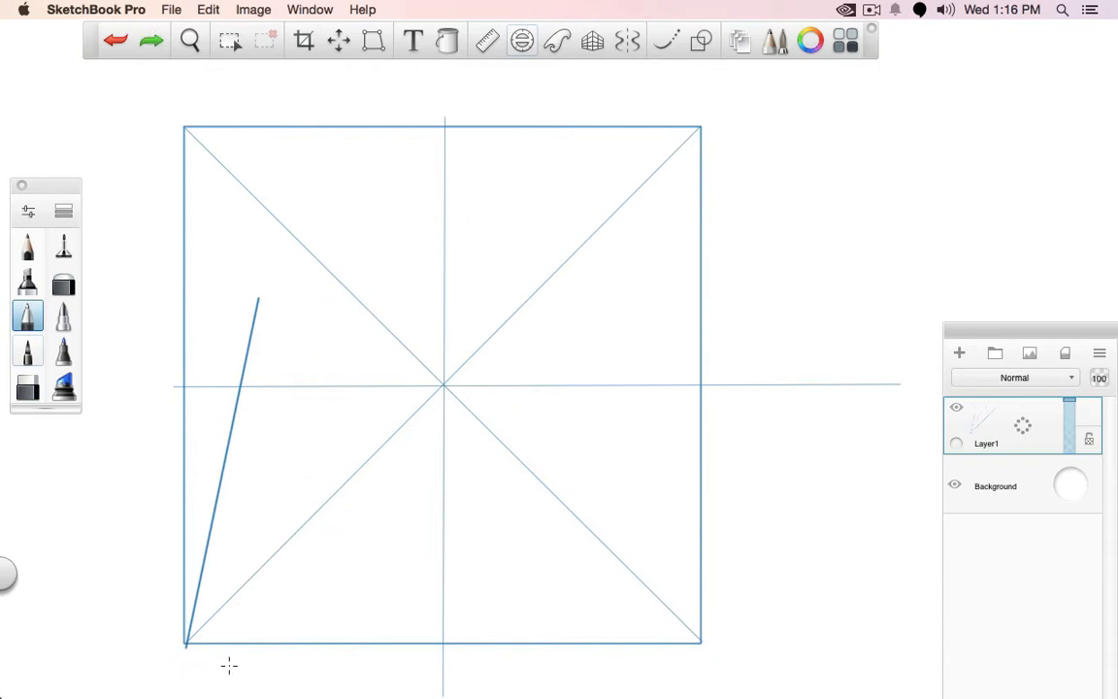
Draw a thin straight line from the thick line's upper end to the square's lower-right corner
{"action": "left_click", "coordinate": [63, 246]}
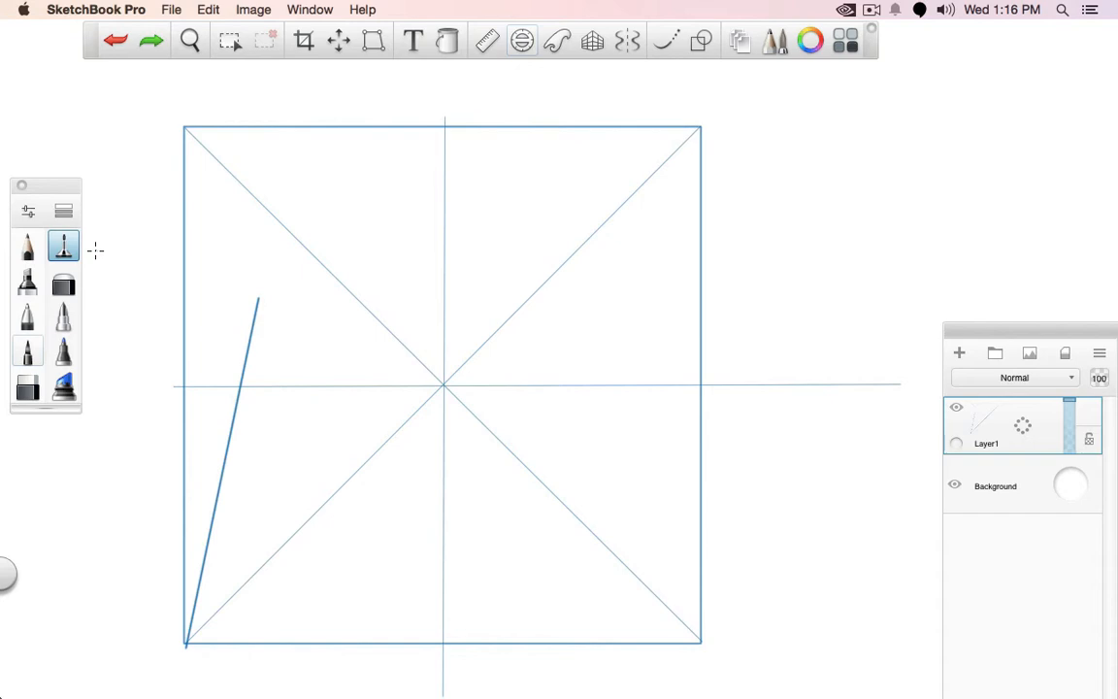
{"action": "left_click", "coordinate": [701, 40]}
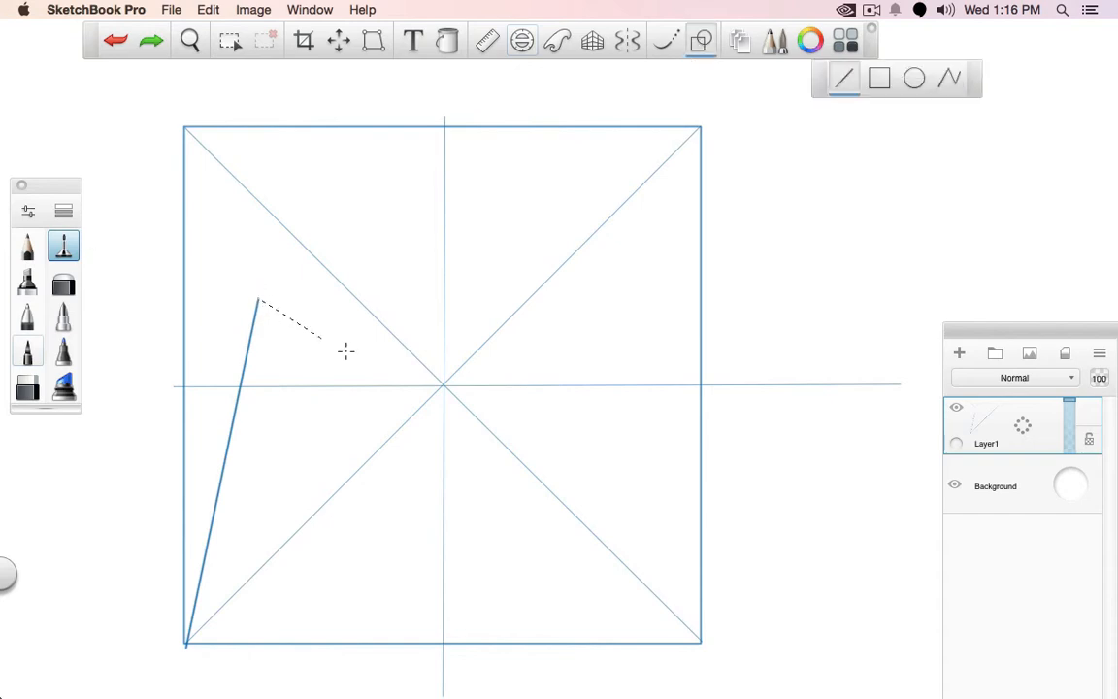
{"action": "left_click", "coordinate": [700, 642]}
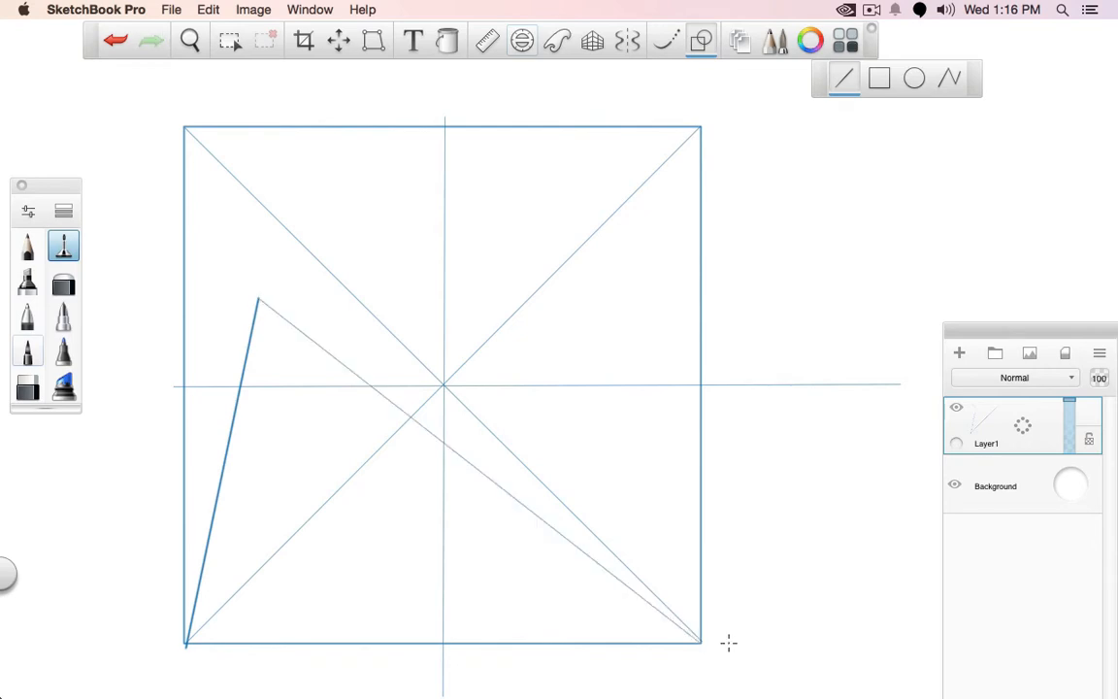
Try circling the thin line's crossings, undo the marks, and circle only its crossing with the vertical centre line
{"action": "left_click", "coordinate": [30, 316]}
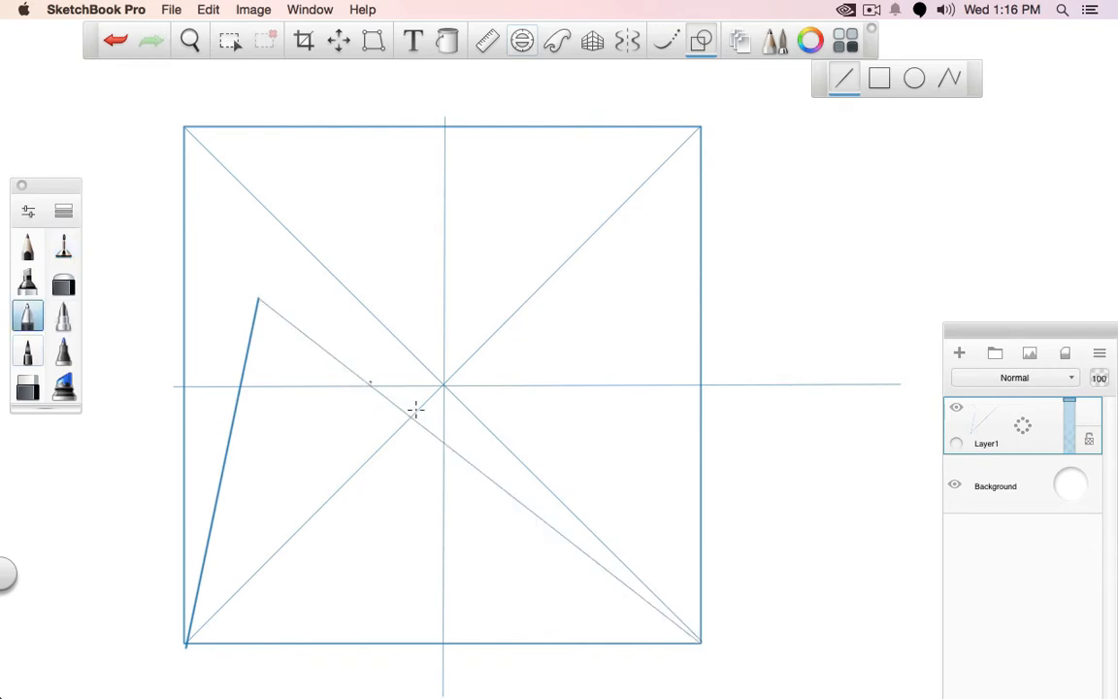
{"action": "left_click", "coordinate": [700, 43]}
{"action": "left_click_drag", "start_coordinate": [373, 371], "coordinate": [374, 374]}
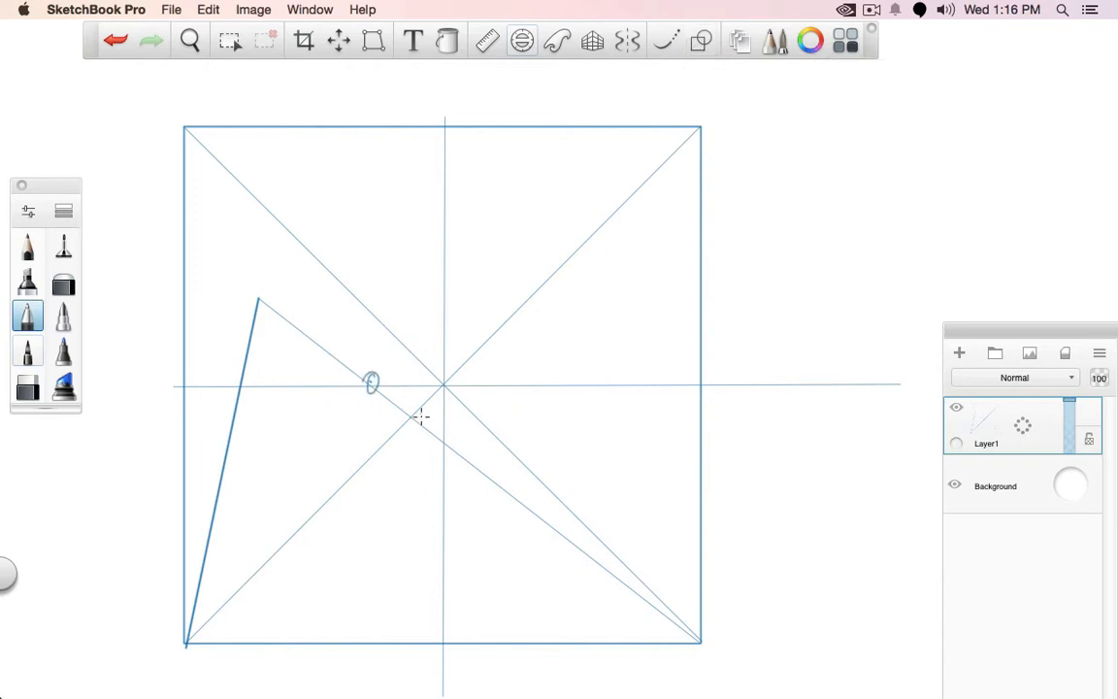
{"action": "left_click_drag", "start_coordinate": [411, 409], "coordinate": [446, 436]}
{"action": "key", "text": "super+z"}
{"action": "key", "text": "super+z"}
{"action": "key", "text": "super+z"}
{"action": "left_click_drag", "start_coordinate": [444, 437], "coordinate": [446, 438]}
Draw a thin line from the lower-left corner through the circled crossing, extending it towards the square's right edge
{"action": "left_click", "coordinate": [63, 245]}
{"action": "left_click", "coordinate": [702, 40]}
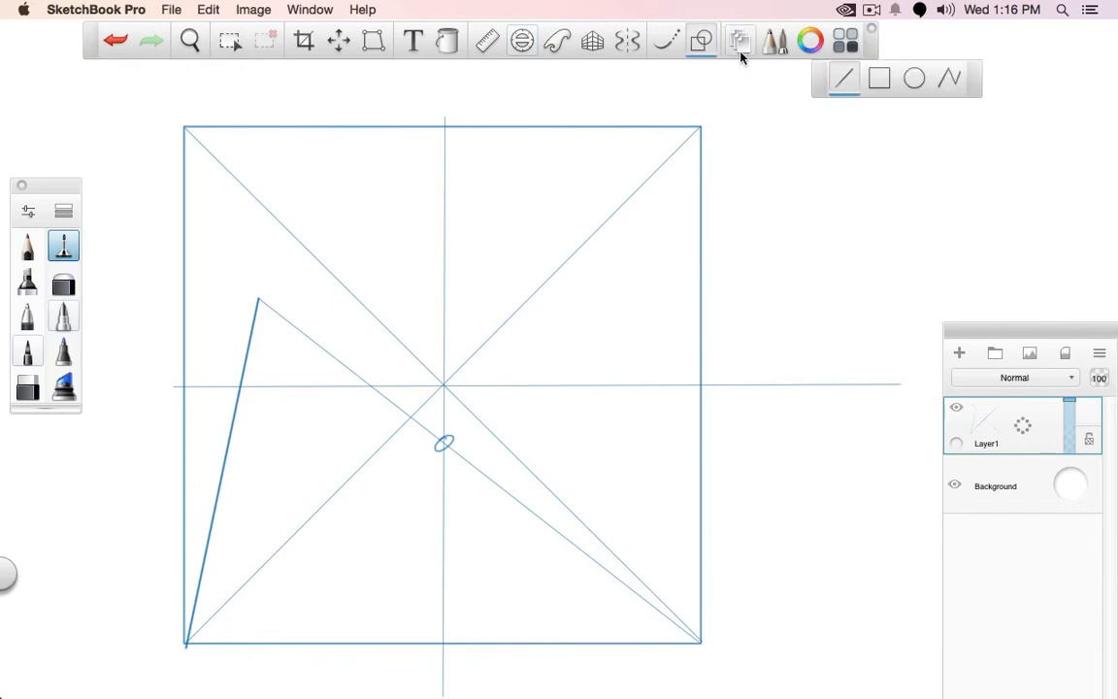
{"action": "left_click_drag", "start_coordinate": [186, 643], "coordinate": [680, 251]}
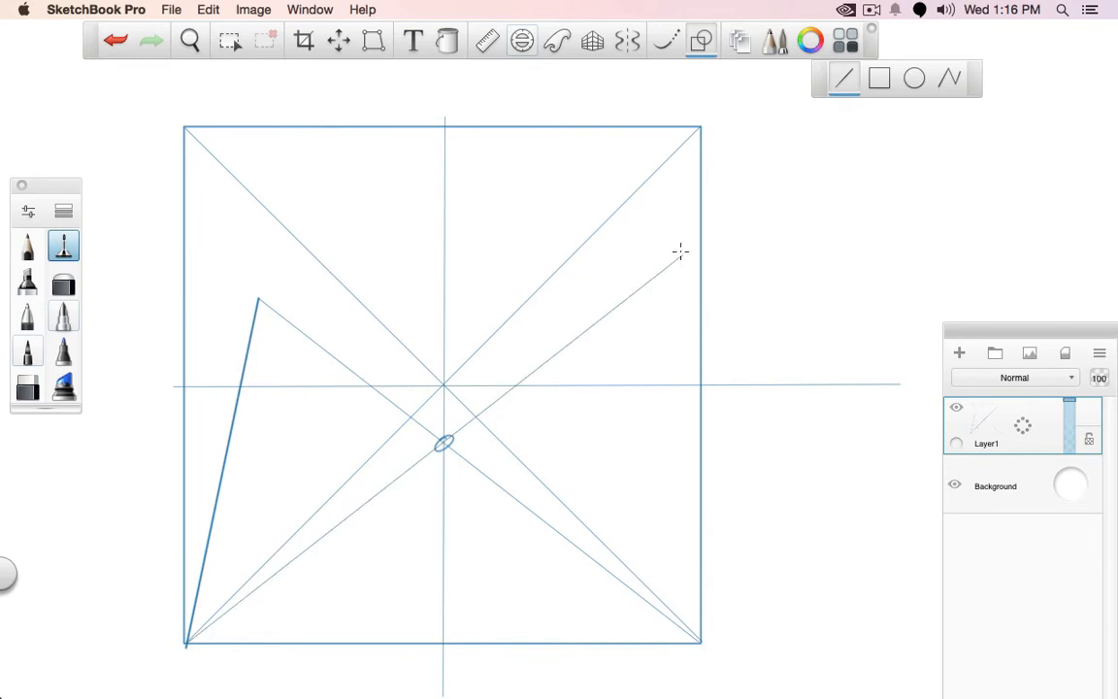
Sketch freehand marks on either side of the vertical centre line below the circled crossing, and undo them
{"action": "left_click", "coordinate": [702, 40]}
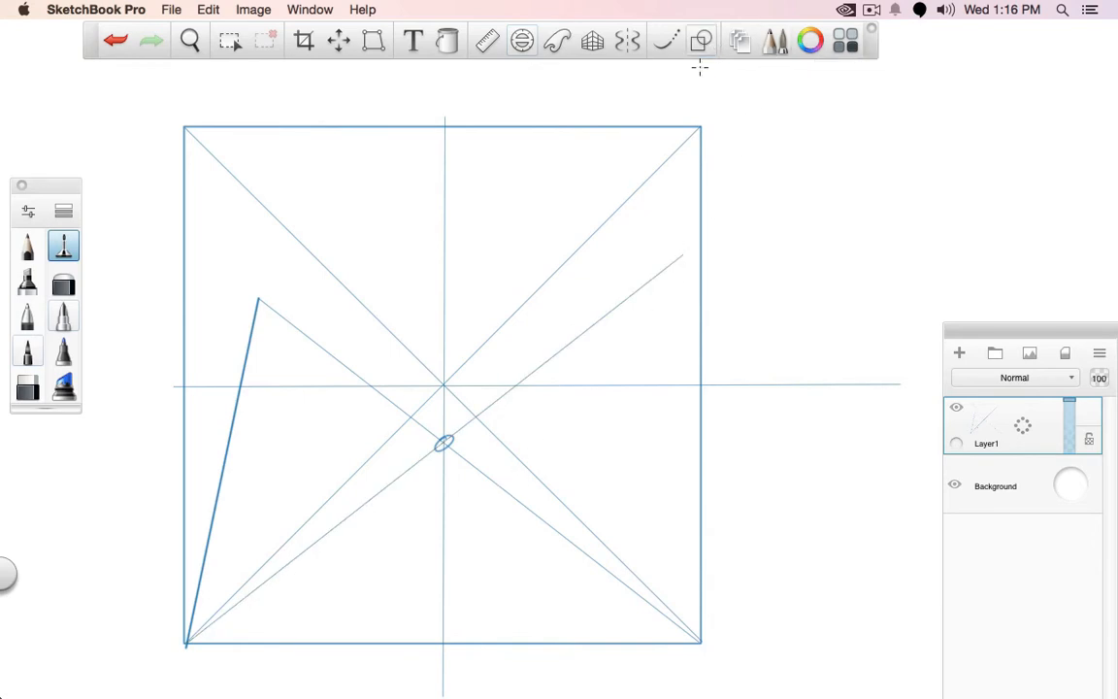
{"action": "left_click_drag", "start_coordinate": [492, 494], "coordinate": [499, 476]}
{"action": "left_click_drag", "start_coordinate": [367, 487], "coordinate": [377, 491]}
{"action": "key", "text": "super+z"}
{"action": "key", "text": "super+z"}
{"action": "key", "text": "super+z"}
Mark the mirrored endpoint with a thin horizontal line from the thick line's upper end, and draw a thick line from it to the lower-right corner
{"action": "mouse_move", "coordinate": [257, 297]}
{"action": "left_mouse_down"}
{"action": "mouse_move", "coordinate": [679, 284]}
{"action": "mouse_move", "coordinate": [676, 304]}
{"action": "mouse_move", "coordinate": [628, 296]}
{"action": "left_mouse_up"}
{"action": "left_click", "coordinate": [28, 316]}
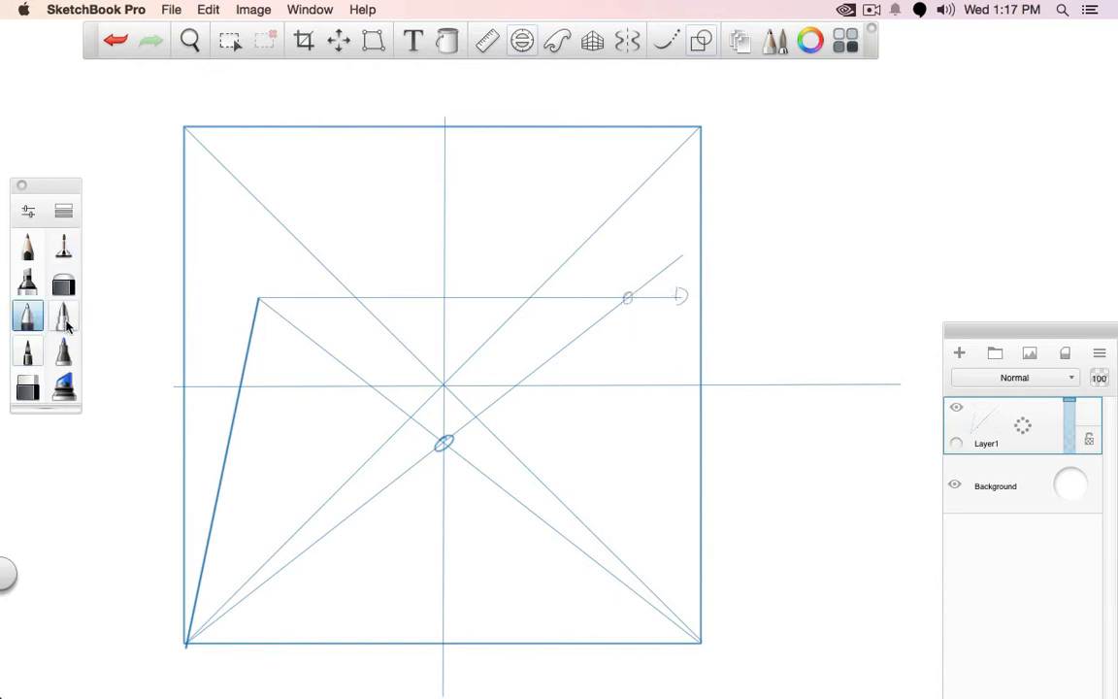
{"action": "left_click", "coordinate": [700, 41]}
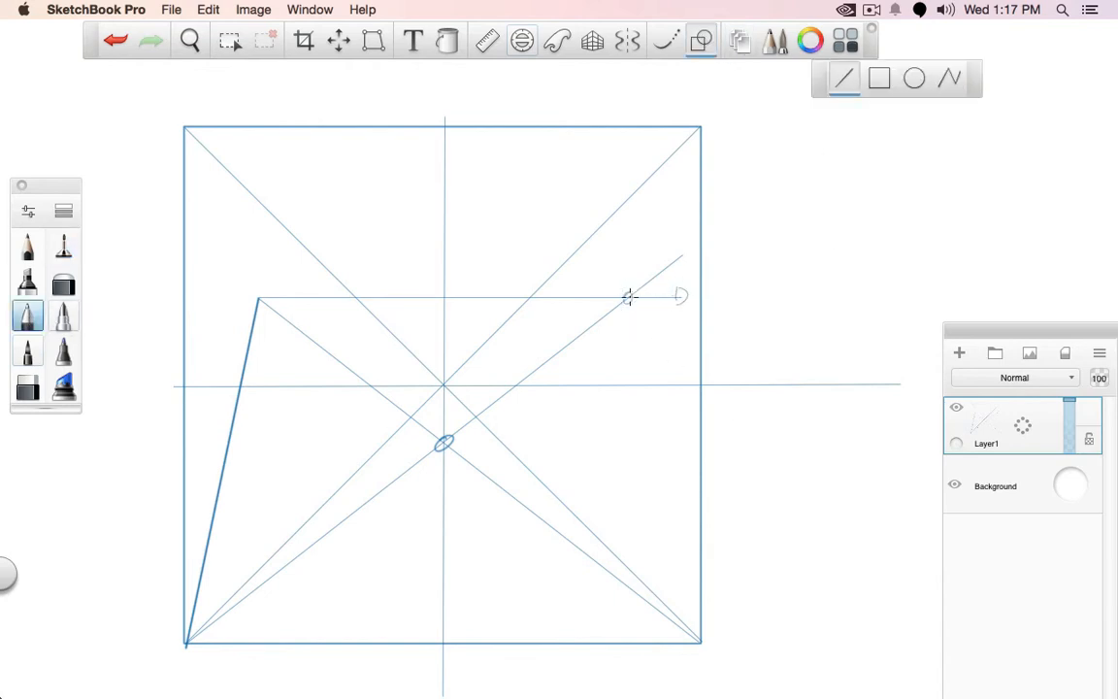
{"action": "left_click_drag", "start_coordinate": [627, 297], "coordinate": [701, 641]}
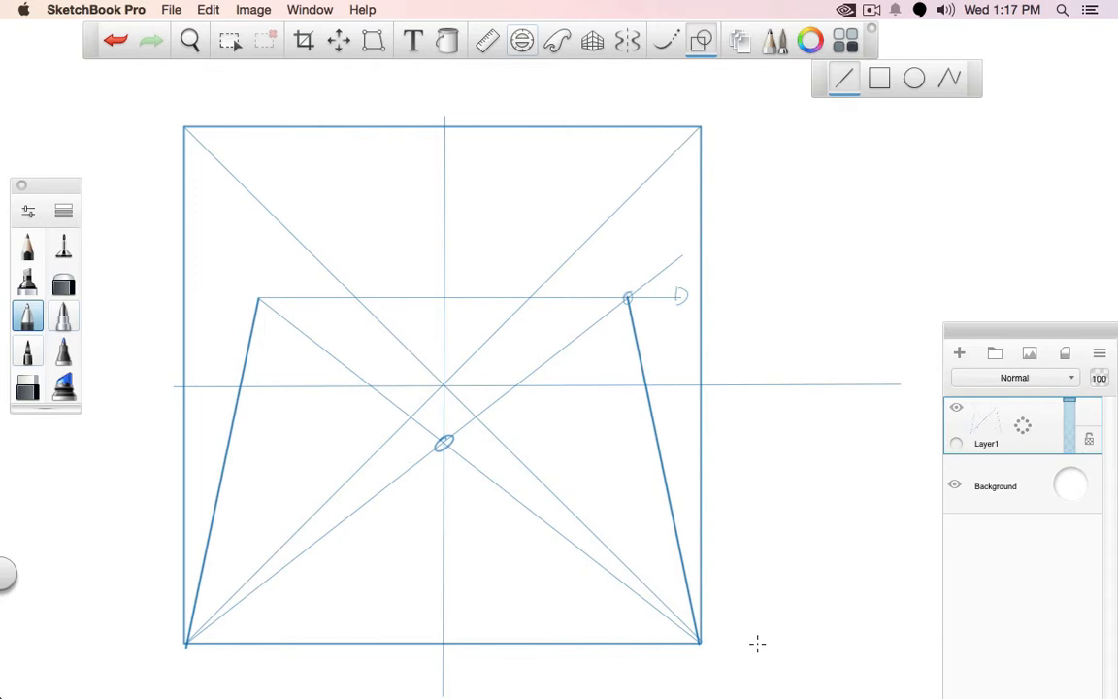
Undo the mirrored line and its construction lines and marks, keeping only the thick line at the left of the square
{"action": "key", "text": "super+z"}
{"action": "key", "text": "super+z"}
{"action": "key", "text": "super+z"}
{"action": "key", "text": "super+z"}
{"action": "key", "text": "super+z"}
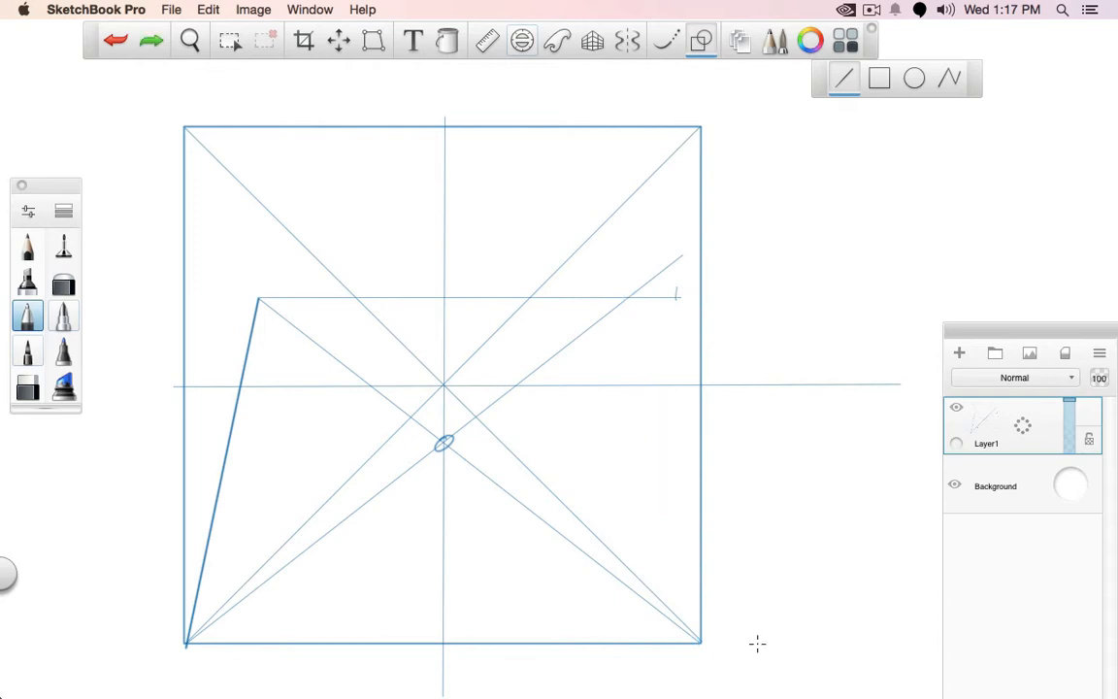
{"action": "key", "text": "super+z"}
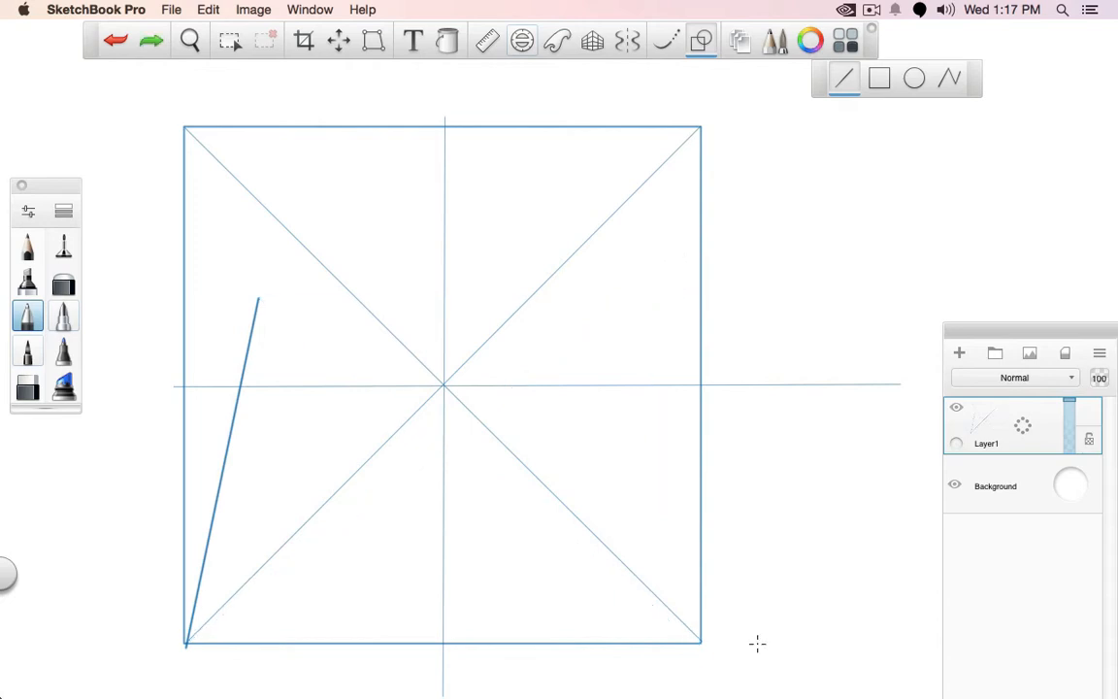
Draw a thin straight line from the thick line's upper end to the square's upper-left corner
{"action": "left_click", "coordinate": [63, 246]}
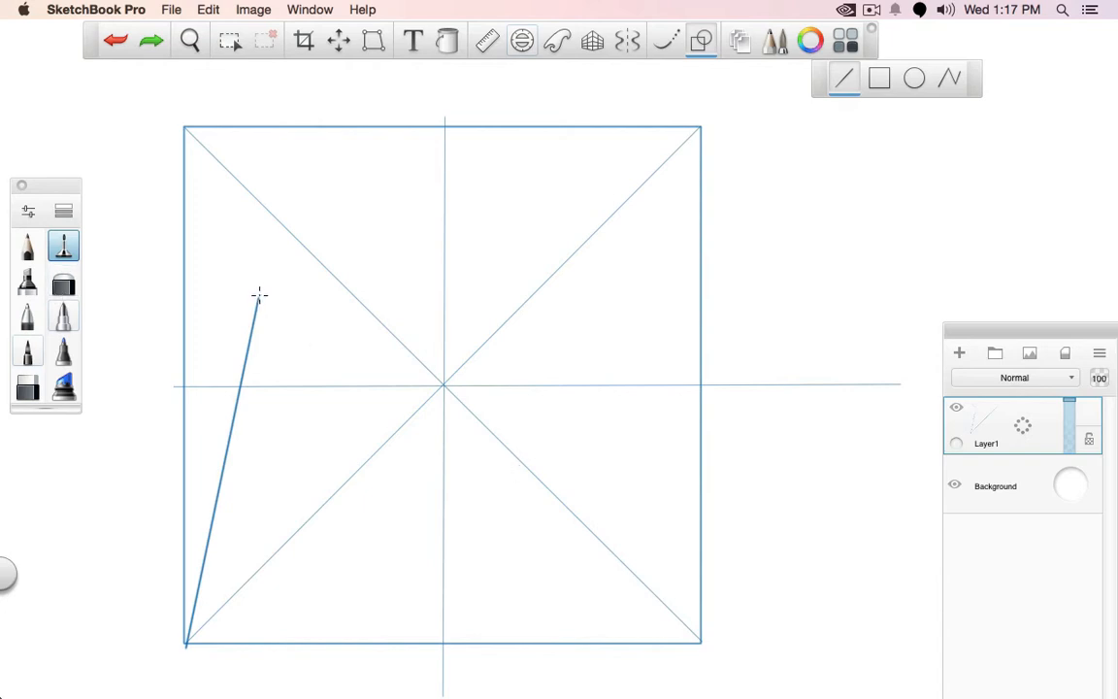
{"action": "left_click_drag", "start_coordinate": [259, 297], "coordinate": [184, 127]}
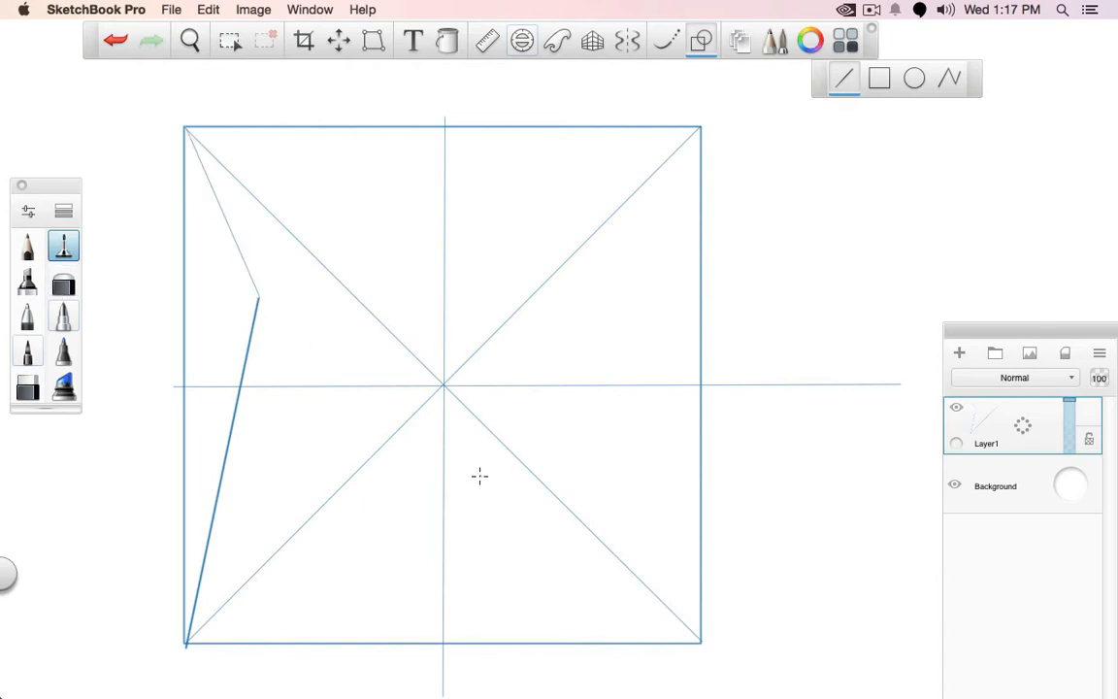
Undo the line to the upper-left corner, try a thin line to the left edge's midpoint instead, and undo it
{"action": "key", "text": "super+z"}
{"action": "left_click_drag", "start_coordinate": [258, 297], "coordinate": [185, 387]}
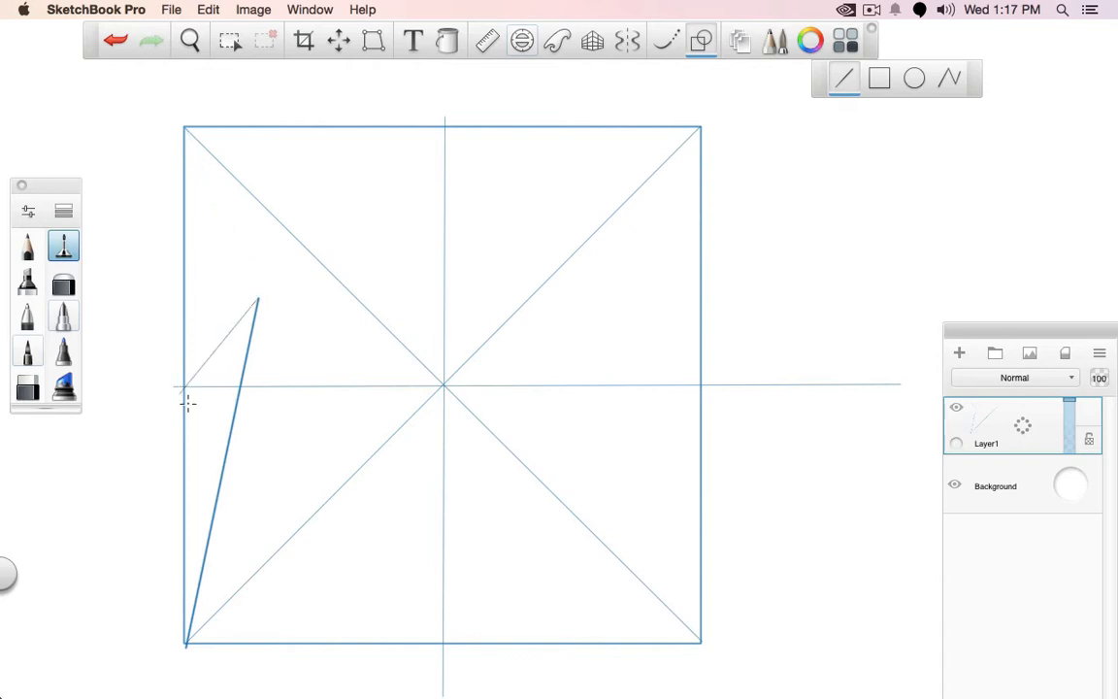
{"action": "key", "text": "super+z"}
Locate the mirrored endpoint with thin lines through both side edges' midpoints and a horizontal line, and join it to the lower-right corner
{"action": "left_click_drag", "start_coordinate": [260, 299], "coordinate": [701, 384]}
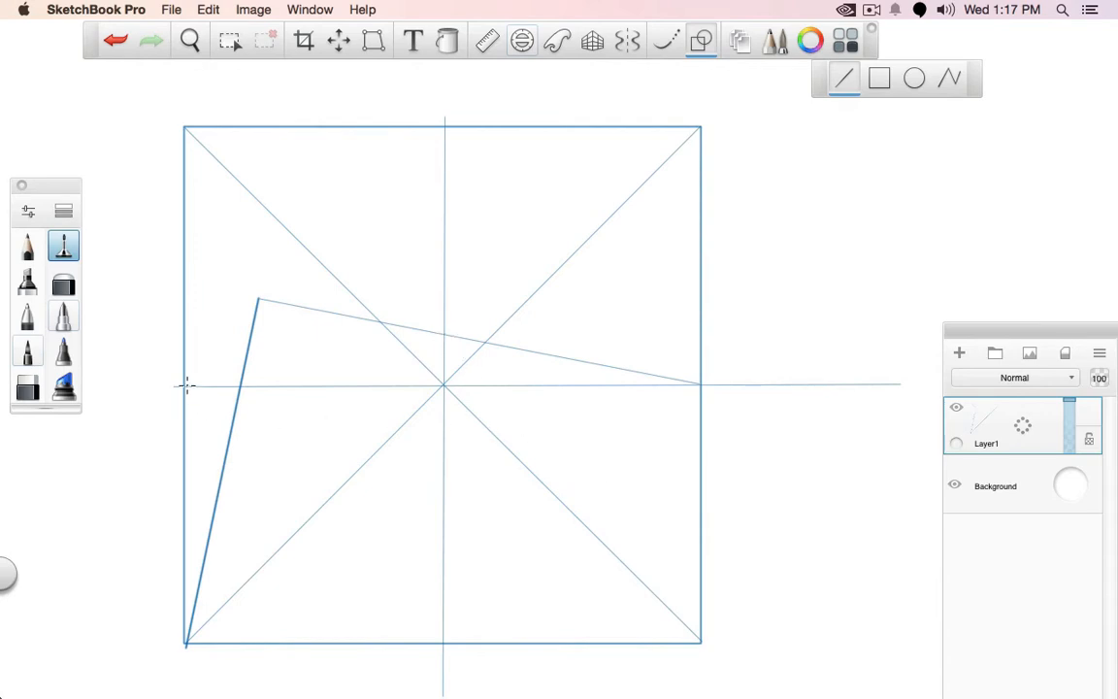
{"action": "left_click_drag", "start_coordinate": [185, 386], "coordinate": [689, 282]}
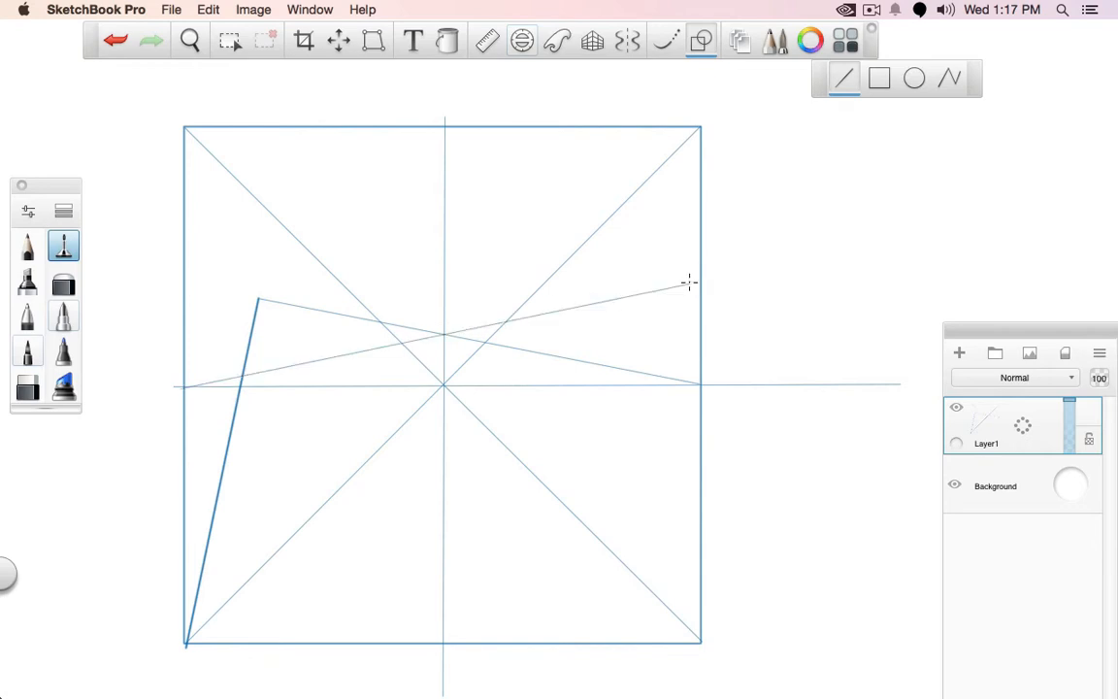
{"action": "mouse_move", "coordinate": [258, 299]}
{"action": "left_mouse_down"}
{"action": "mouse_move", "coordinate": [669, 301]}
{"action": "mouse_move", "coordinate": [611, 349]}
{"action": "mouse_move", "coordinate": [695, 637]}
{"action": "mouse_move", "coordinate": [723, 643]}
{"action": "left_mouse_up"}
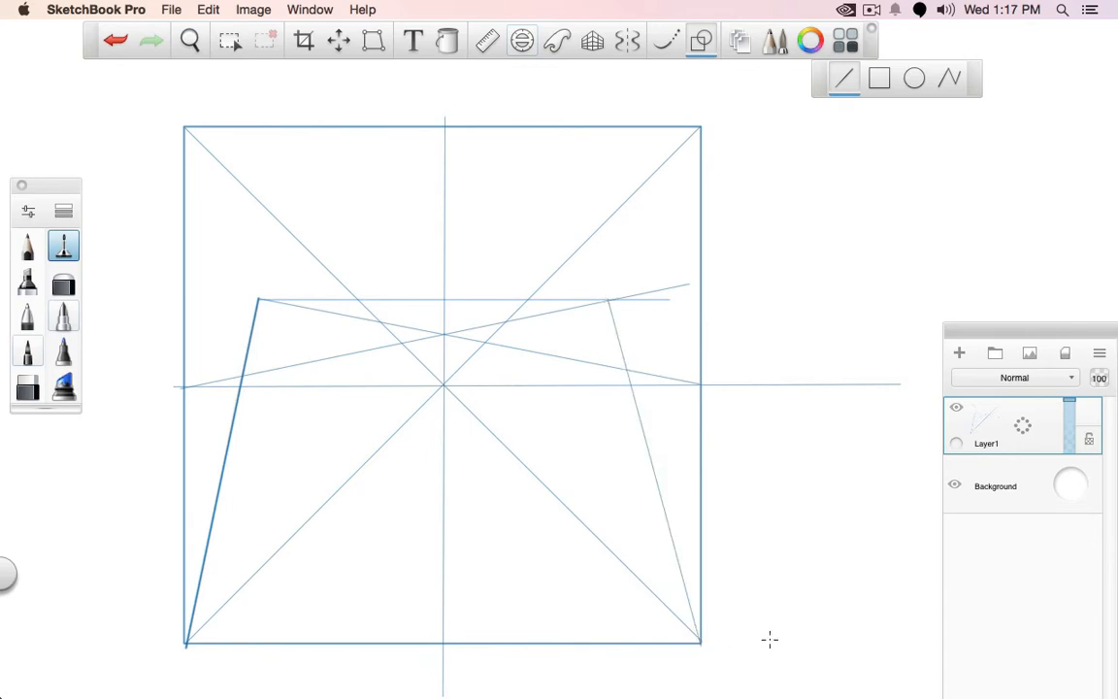
Undo the mirrored construction, keeping the thin line from the thick line's upper end to the right edge's midpoint
{"action": "key", "text": "super+z"}
{"action": "key", "text": "super+z"}
{"action": "key", "text": "super+z"}
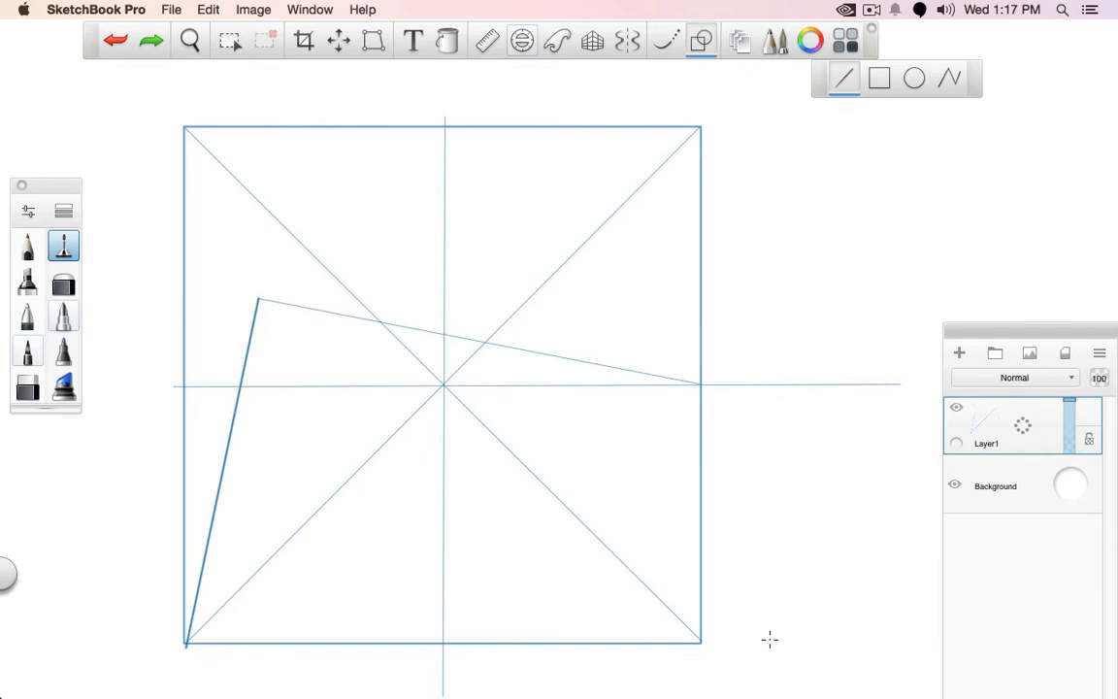
Mark freehand where the thin slanted line crosses the diagonals, undo the marks, and return to the thin brush
{"action": "left_click", "coordinate": [701, 41]}
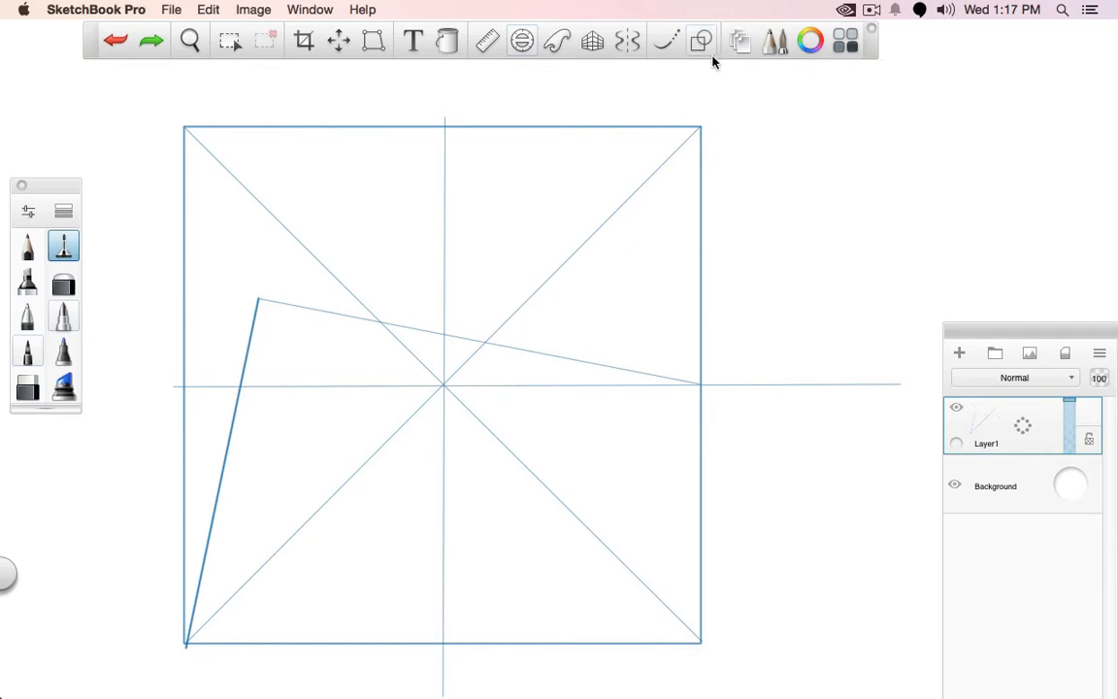
{"action": "left_click", "coordinate": [29, 319]}
{"action": "left_click", "coordinate": [486, 335]}
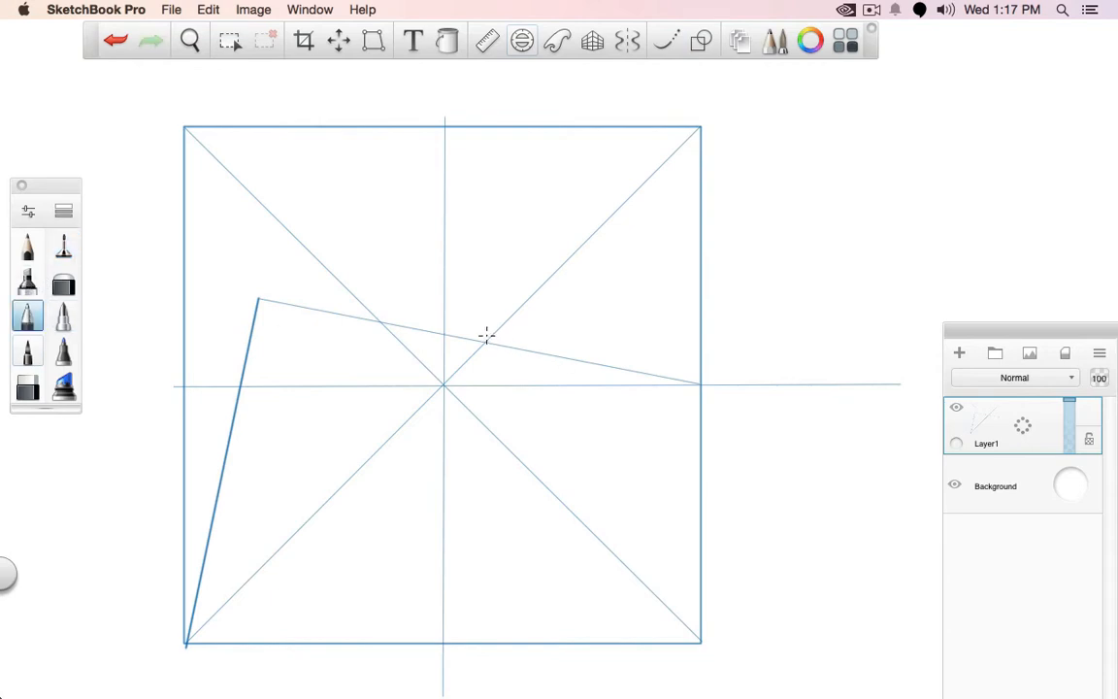
{"action": "mouse_move", "coordinate": [387, 321]}
{"action": "left_mouse_down"}
{"action": "mouse_move", "coordinate": [372, 319]}
{"action": "mouse_move", "coordinate": [386, 320]}
{"action": "left_mouse_up"}
{"action": "key", "text": "super+z"}
{"action": "left_click", "coordinate": [70, 245]}
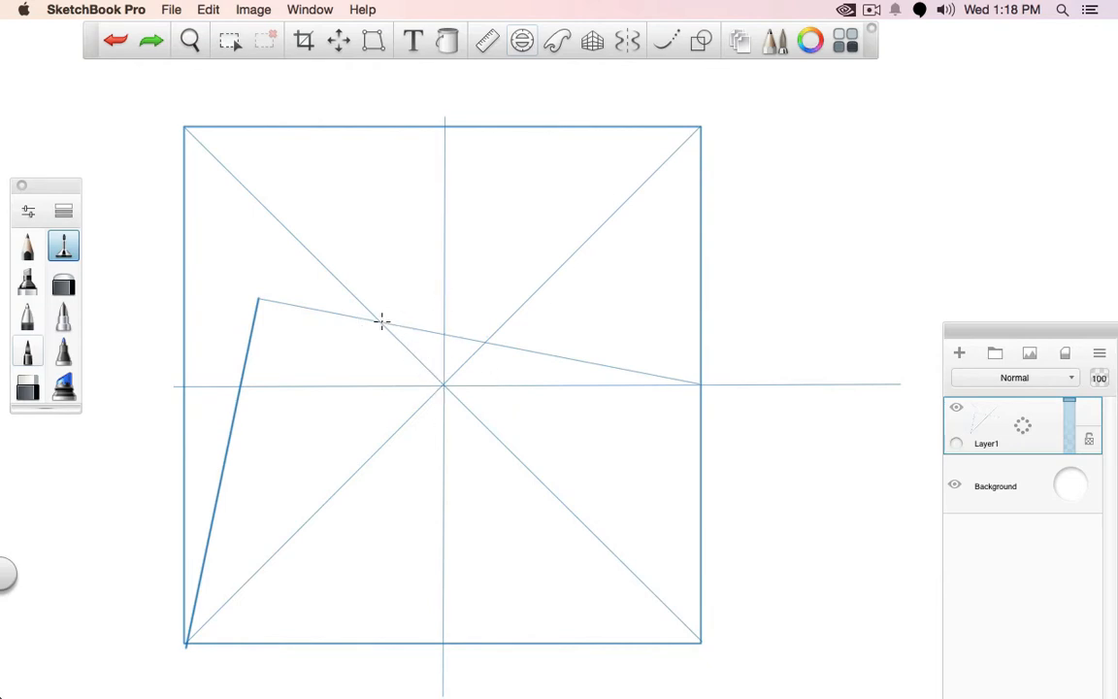
Draw a thin horizontal line between the diagonals from the slanted line's crossing, and a straight line from the left edge's midpoint through its end
{"action": "left_click_drag", "start_coordinate": [383, 322], "coordinate": [514, 322]}
{"action": "left_click_drag", "start_coordinate": [181, 386], "coordinate": [529, 318]}
{"action": "key", "text": "super+z"}
{"action": "left_click", "coordinate": [701, 40]}
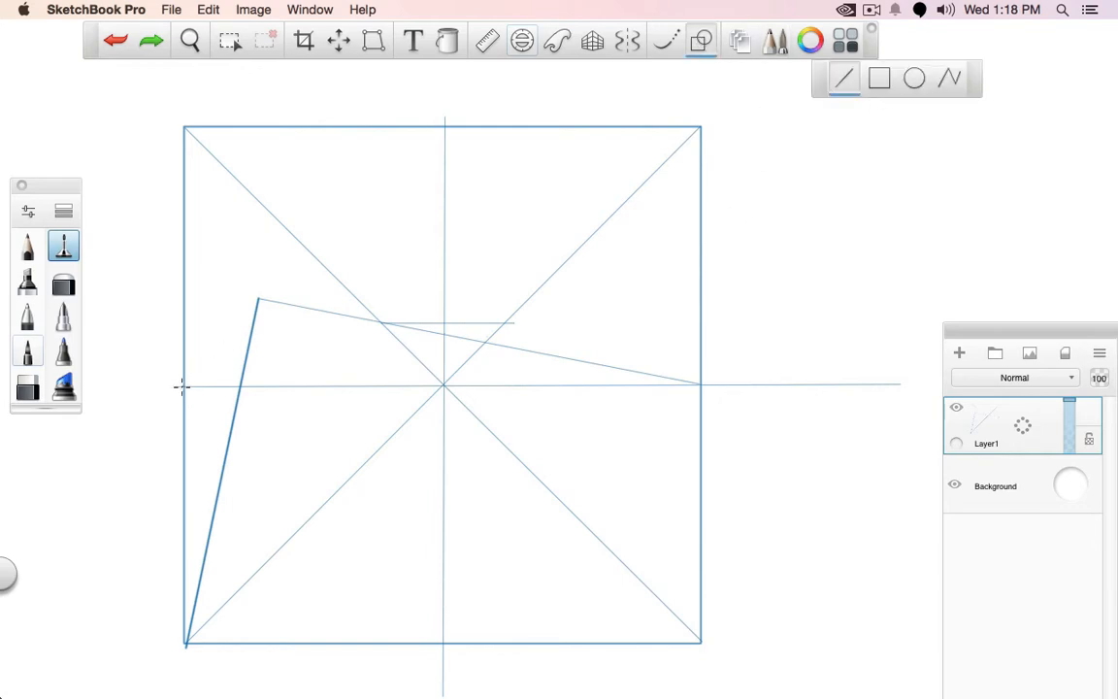
{"action": "mouse_move", "coordinate": [180, 386]}
{"action": "left_mouse_down"}
{"action": "mouse_move", "coordinate": [604, 281]}
{"action": "mouse_move", "coordinate": [670, 287]}
{"action": "left_mouse_up"}
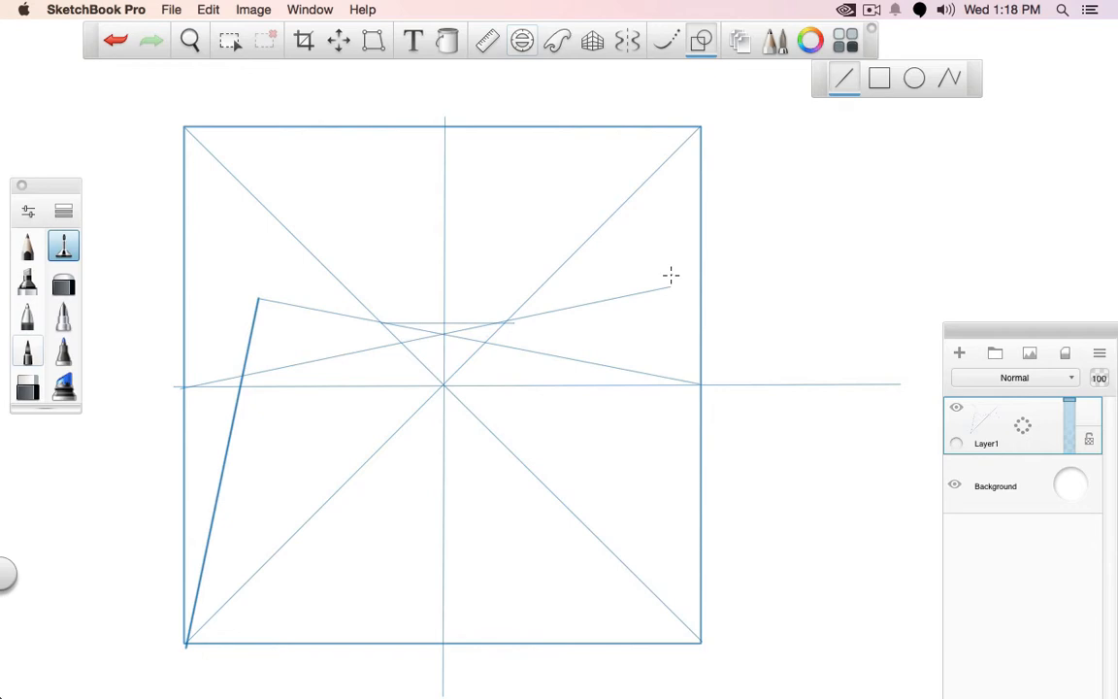
Undo the reflected construction lines and the slanted line, keeping only the thick line in the divided square
{"action": "key", "text": "ctrl+z"}
{"action": "key", "text": "ctrl+z"}
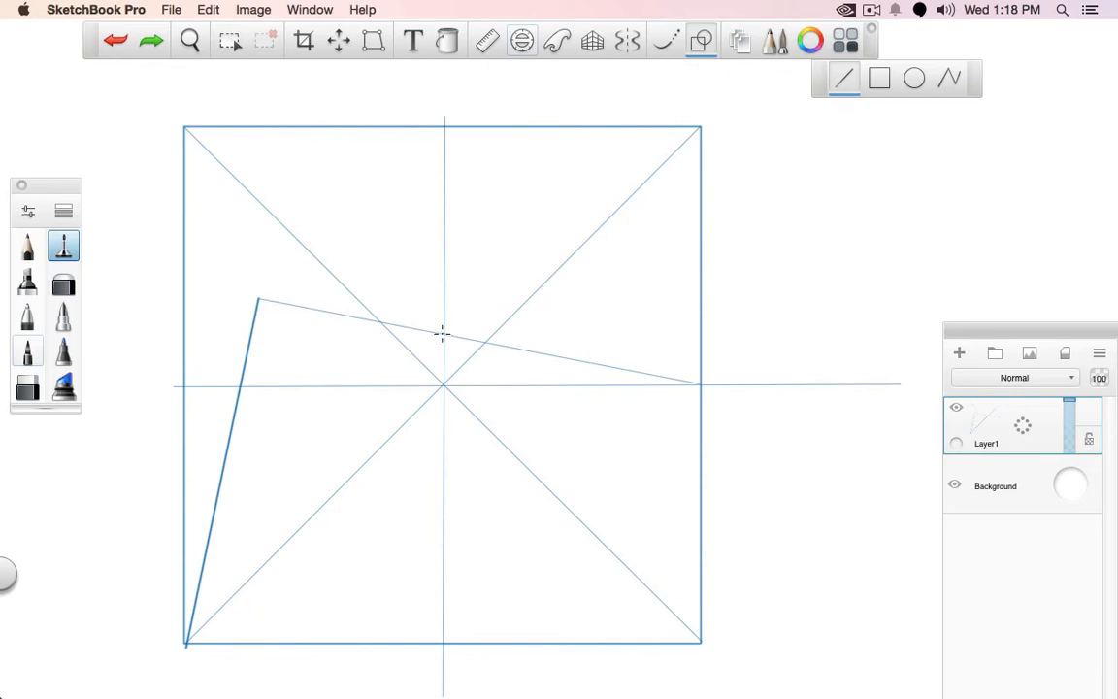
{"action": "left_click_drag", "start_coordinate": [453, 328], "coordinate": [442, 337]}
{"action": "key", "text": "ctrl+z"}
{"action": "key", "text": "ctrl+z"}
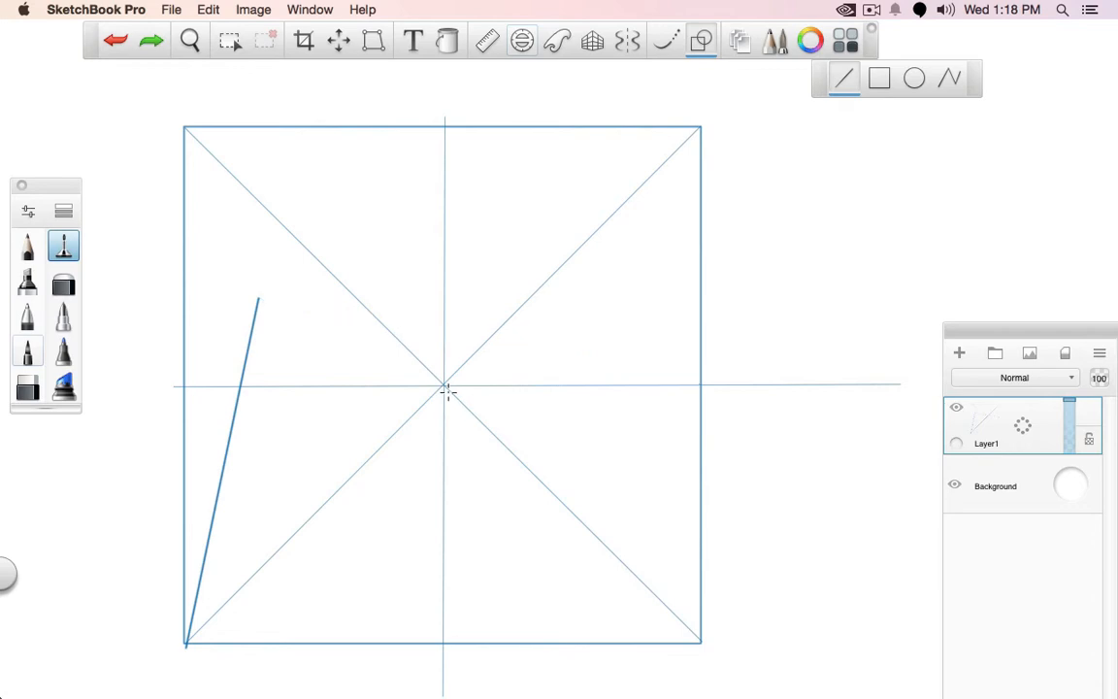
Extend the thick line with two thick straight segments that bend inside the upper-left quarter and end at the top edge's midpoint
{"action": "left_click", "coordinate": [27, 316]}
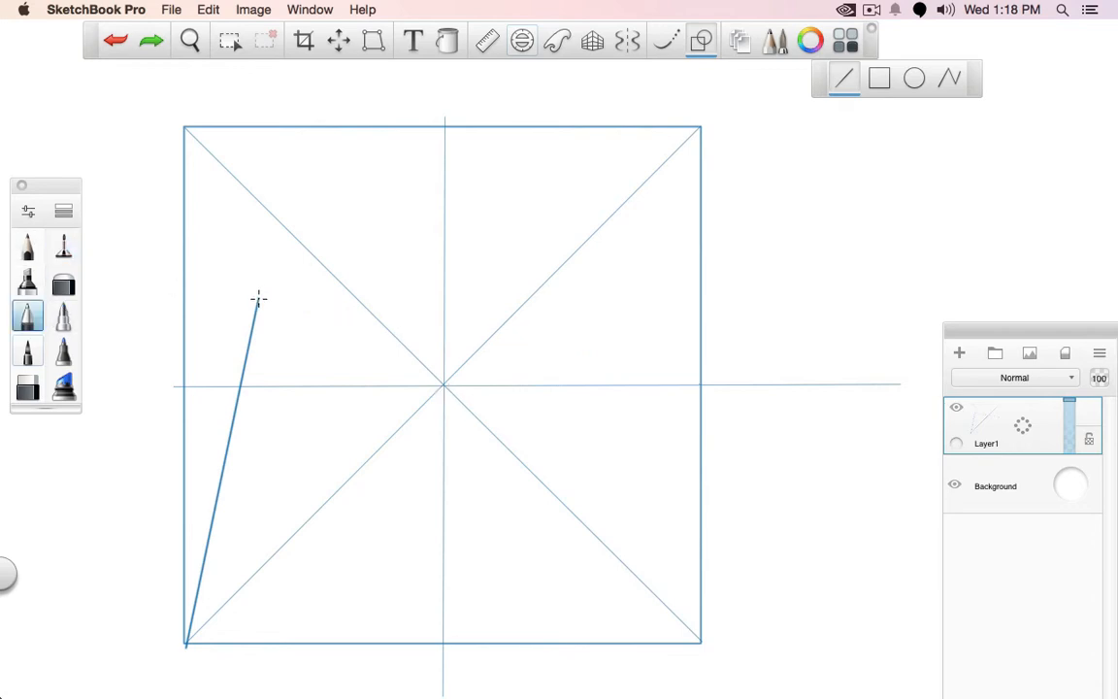
{"action": "left_click_drag", "start_coordinate": [257, 298], "coordinate": [444, 130]}
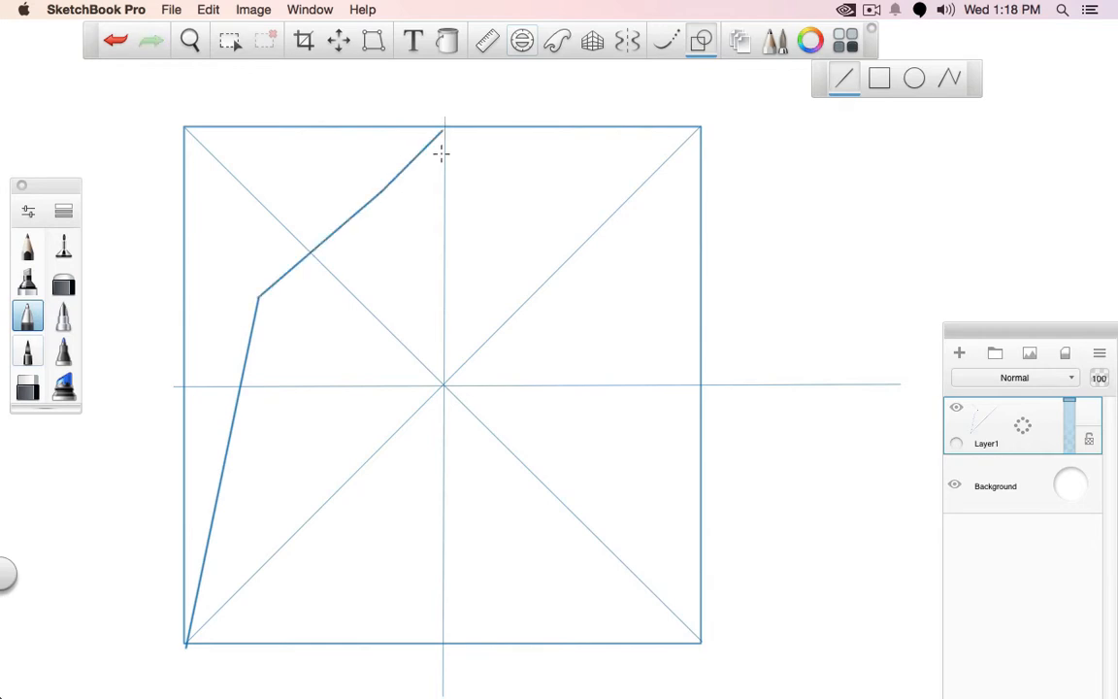
{"action": "key", "text": "super+z"}
{"action": "key", "text": "super+z"}
{"action": "mouse_move", "coordinate": [257, 298]}
{"action": "left_mouse_down"}
{"action": "mouse_move", "coordinate": [376, 249]}
{"action": "mouse_move", "coordinate": [444, 119]}
{"action": "mouse_move", "coordinate": [444, 129]}
{"action": "left_mouse_up"}
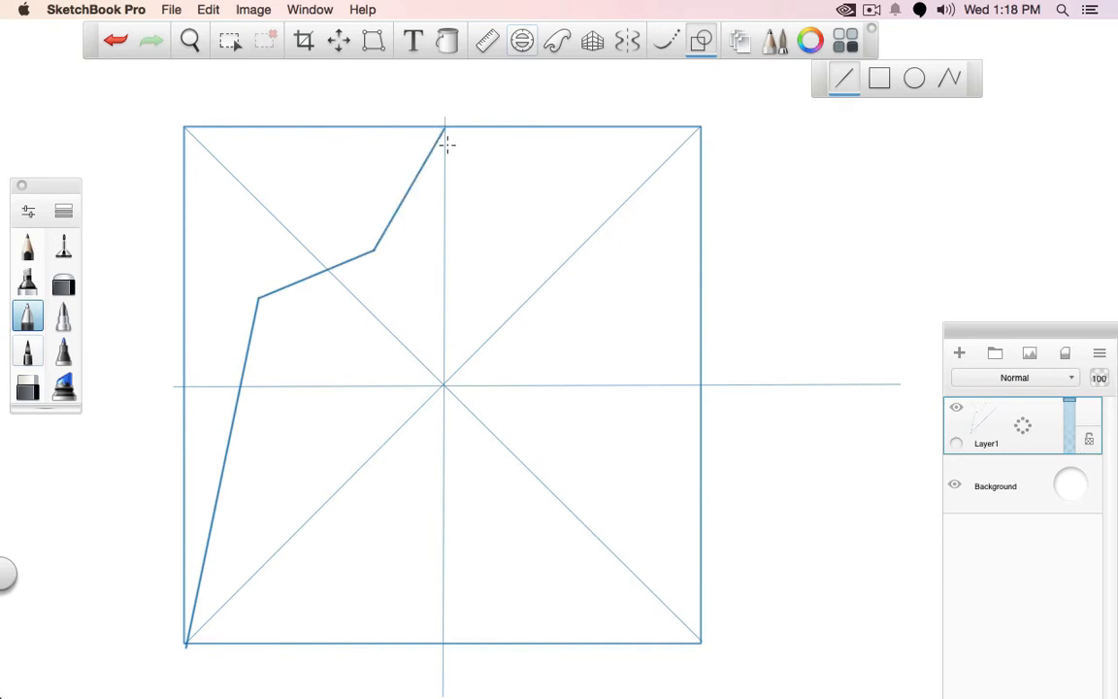
Draw thin horizontal guide lines from the profile's two bend points across the square and past its right edge
{"action": "left_click", "coordinate": [64, 248]}
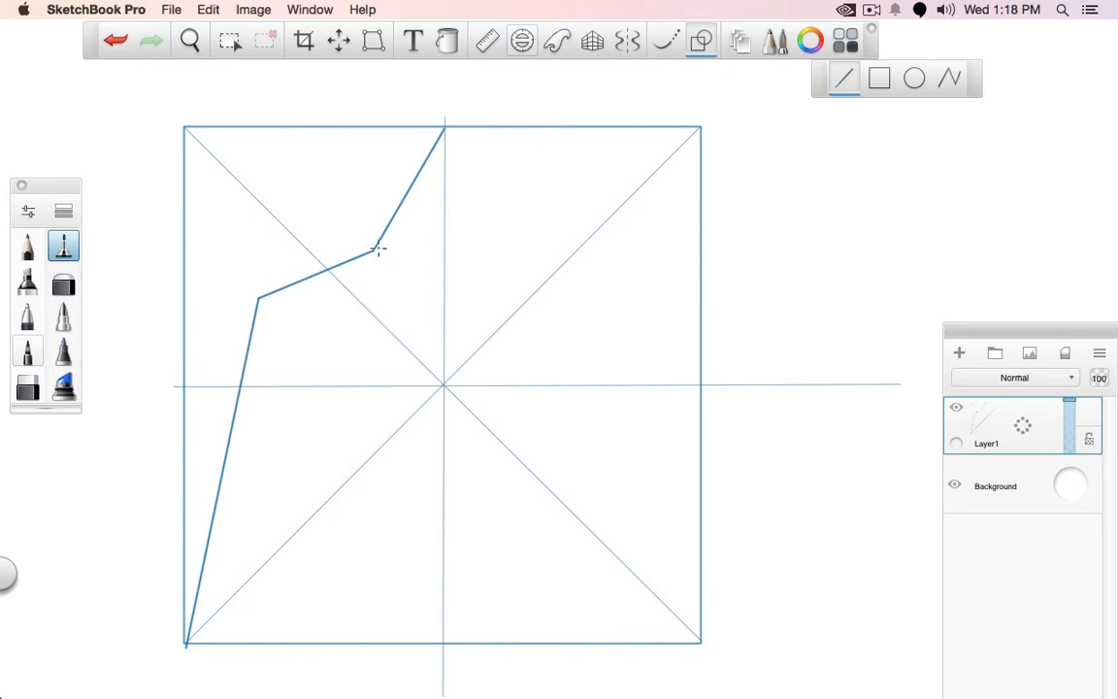
{"action": "mouse_move", "coordinate": [375, 249]}
{"action": "left_mouse_down"}
{"action": "mouse_move", "coordinate": [1072, 259]}
{"action": "mouse_move", "coordinate": [989, 242]}
{"action": "left_mouse_up"}
{"action": "left_click_drag", "start_coordinate": [279, 301], "coordinate": [1096, 296]}
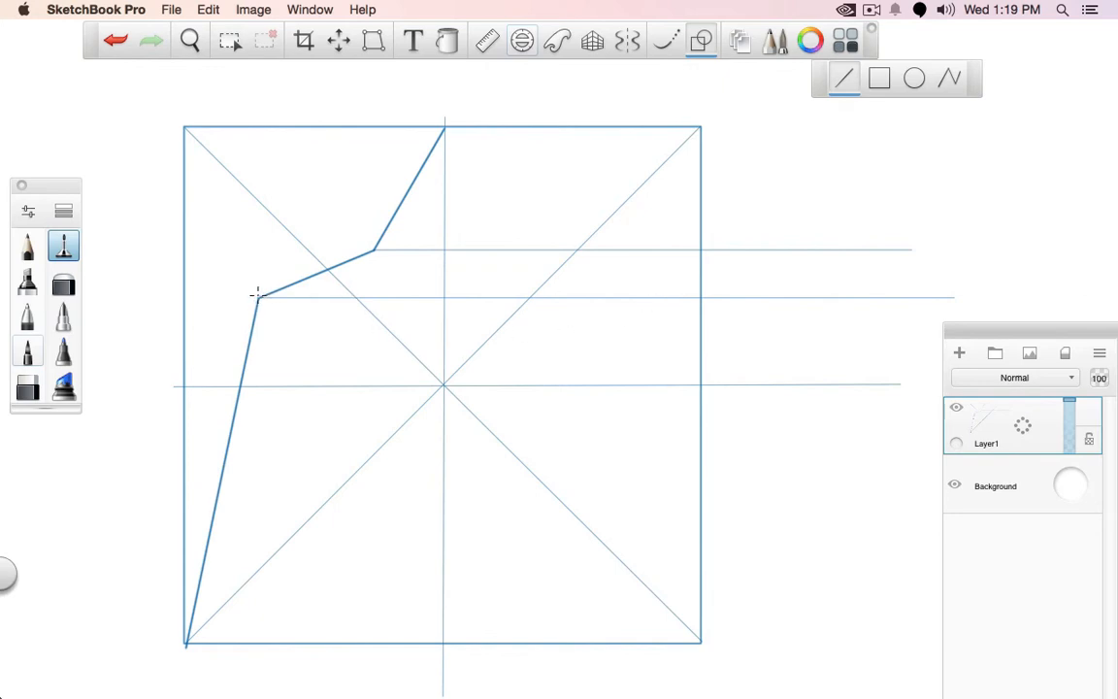
Draw thin lines from both bend points to the lower-right corner, and mirror them from the lower-left corner through their vertical centre line crossings
{"action": "left_click_drag", "start_coordinate": [258, 295], "coordinate": [701, 640]}
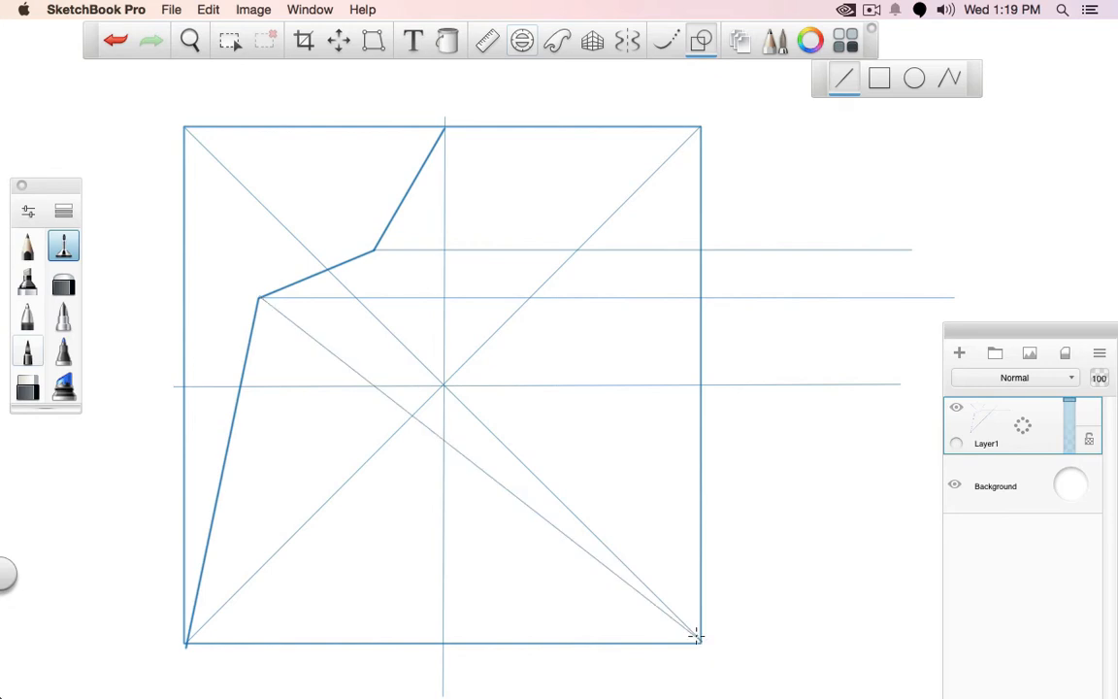
{"action": "left_click_drag", "start_coordinate": [192, 641], "coordinate": [623, 297]}
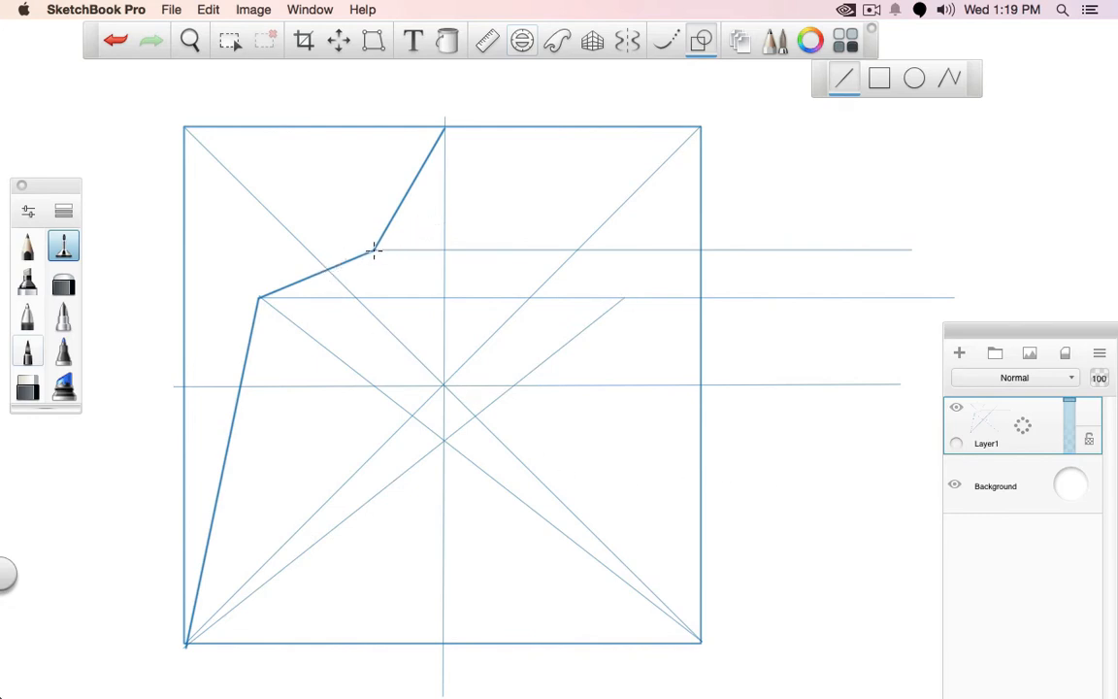
{"action": "left_click_drag", "start_coordinate": [373, 251], "coordinate": [700, 641]}
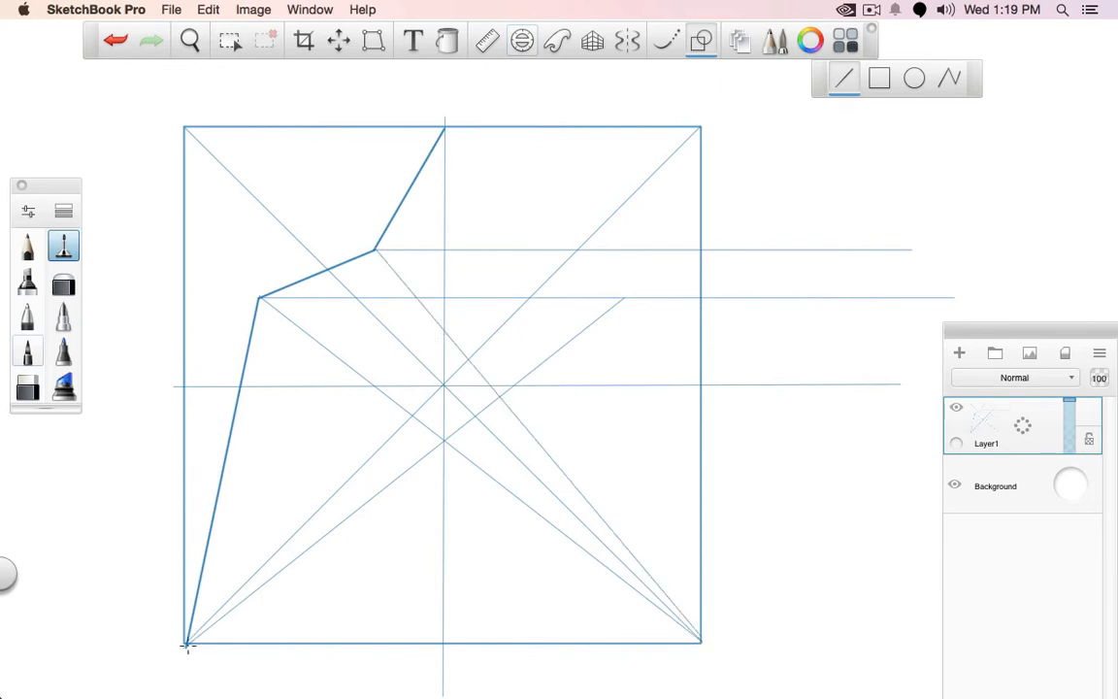
{"action": "left_click_drag", "start_coordinate": [188, 644], "coordinate": [543, 207]}
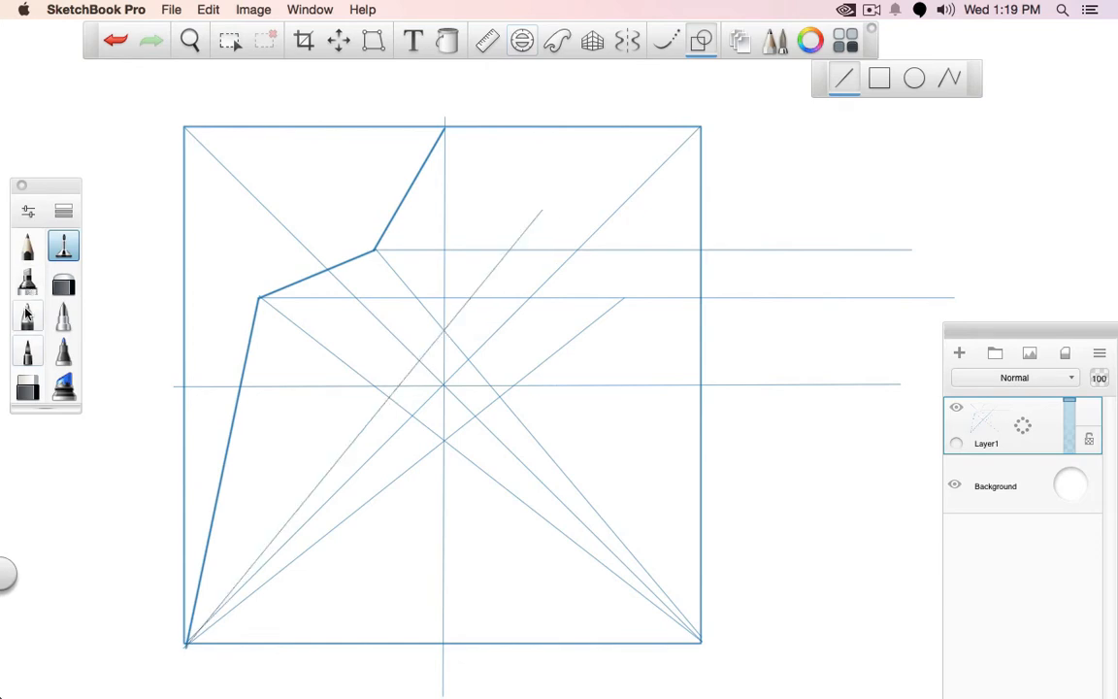
Draw the thick mirrored profile from the top edge's midpoint through the two located points to the lower-right corner
{"action": "left_click", "coordinate": [27, 316]}
{"action": "mouse_move", "coordinate": [454, 135]}
{"action": "left_mouse_down"}
{"action": "mouse_move", "coordinate": [498, 245]}
{"action": "mouse_move", "coordinate": [624, 297]}
{"action": "mouse_move", "coordinate": [636, 414]}
{"action": "mouse_move", "coordinate": [699, 641]}
{"action": "left_mouse_up"}
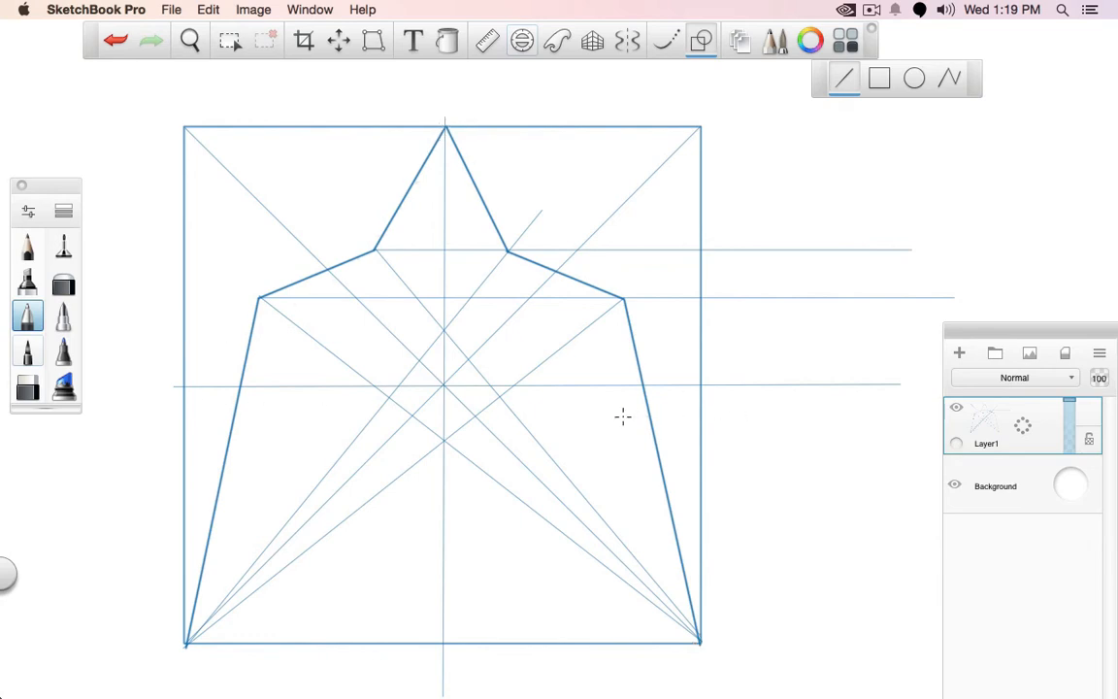
Sketch three small circles freehand outside the square with the thin brush, run a curve through them, and undo the curve
{"action": "left_click", "coordinate": [63, 245]}
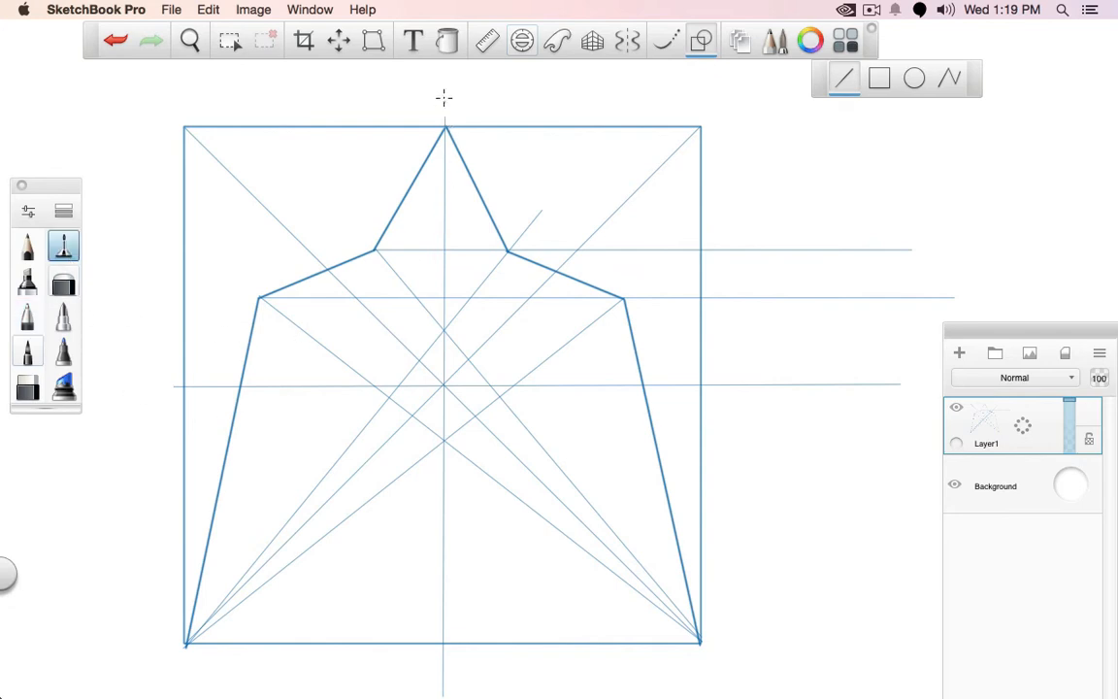
{"action": "left_click_drag", "start_coordinate": [445, 79], "coordinate": [236, 342]}
{"action": "key", "text": "ctrl+z"}
{"action": "left_click", "coordinate": [701, 41]}
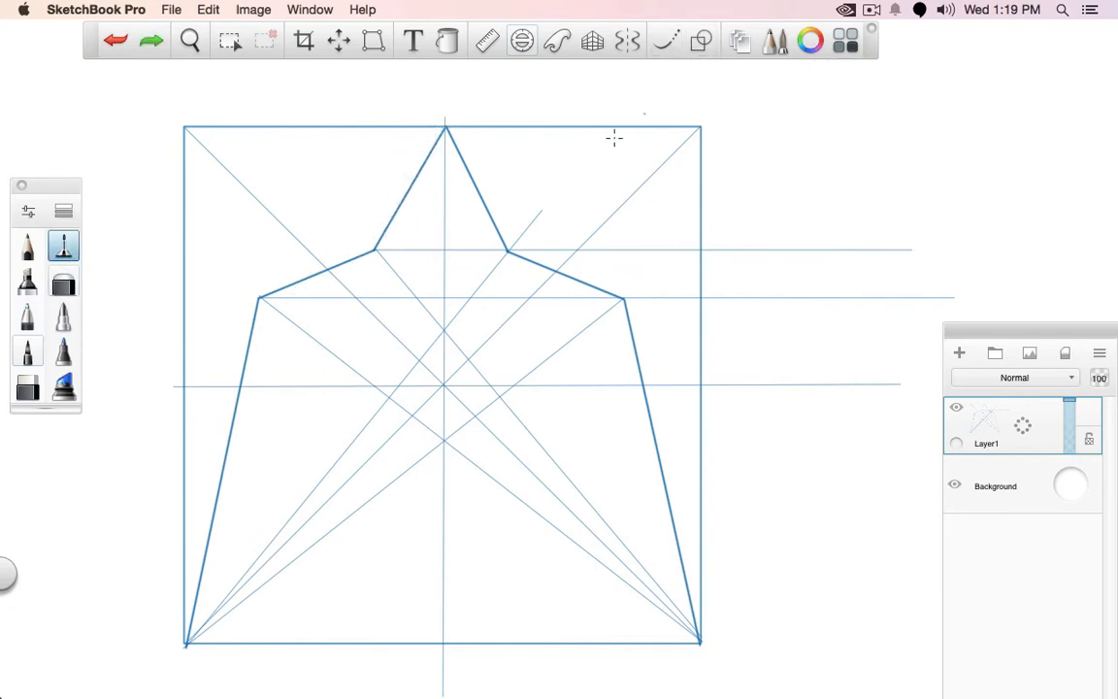
{"action": "left_click", "coordinate": [762, 152]}
{"action": "left_click", "coordinate": [923, 95]}
{"action": "left_click", "coordinate": [1049, 216]}
{"action": "mouse_move", "coordinate": [731, 168]}
{"action": "left_mouse_down"}
{"action": "mouse_move", "coordinate": [853, 100]}
{"action": "mouse_move", "coordinate": [1062, 242]}
{"action": "left_mouse_up"}
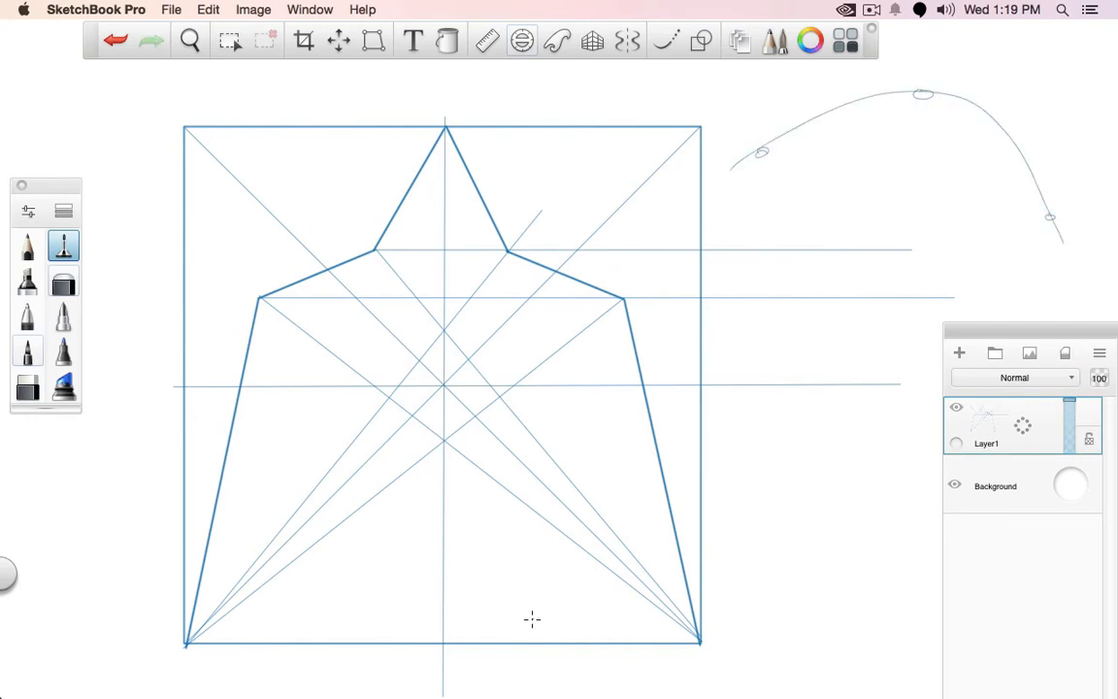
{"action": "key", "text": "super+z"}
Sketch thin freehand curves through the bend points on both halves of the profile, and undo them
{"action": "mouse_move", "coordinate": [448, 64]}
{"action": "left_mouse_down"}
{"action": "mouse_move", "coordinate": [445, 126]}
{"action": "mouse_move", "coordinate": [243, 334]}
{"action": "left_mouse_up"}
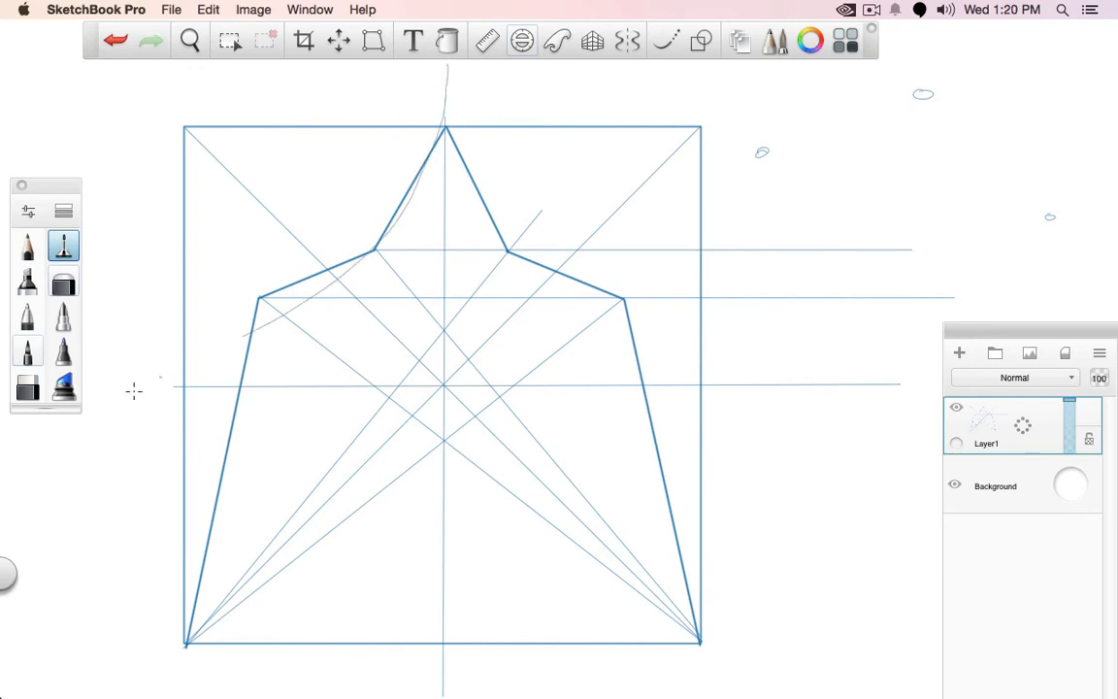
{"action": "mouse_move", "coordinate": [452, 65]}
{"action": "left_mouse_down"}
{"action": "mouse_move", "coordinate": [532, 270]}
{"action": "mouse_move", "coordinate": [713, 319]}
{"action": "left_mouse_up"}
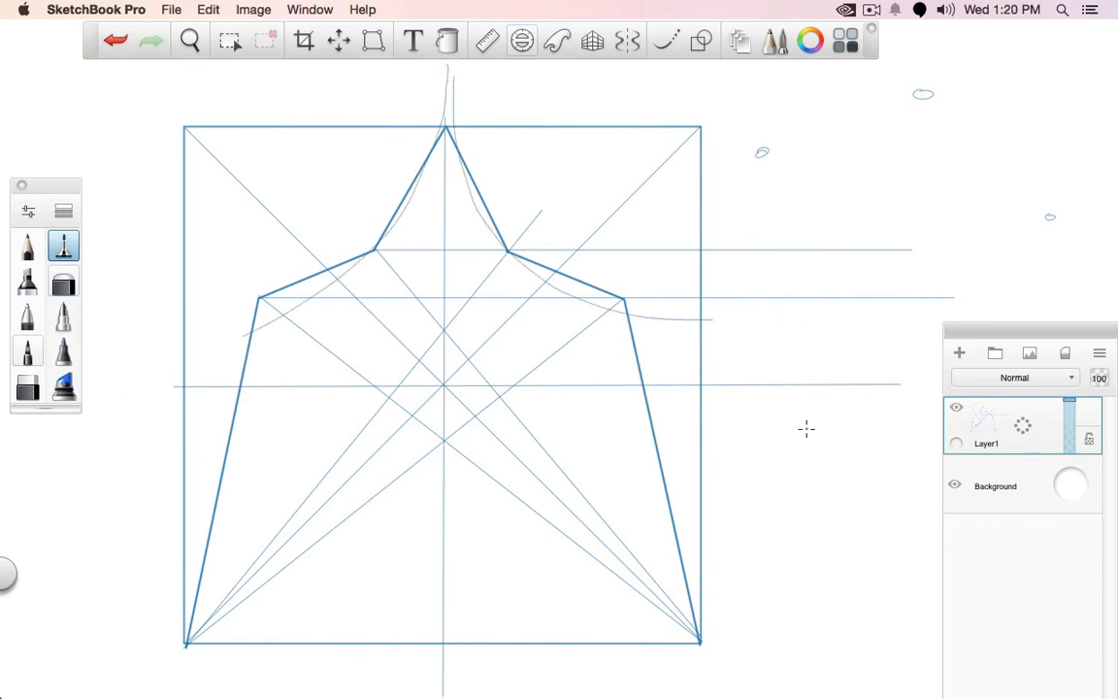
{"action": "key", "text": "super+z"}
{"action": "key", "text": "super+z"}
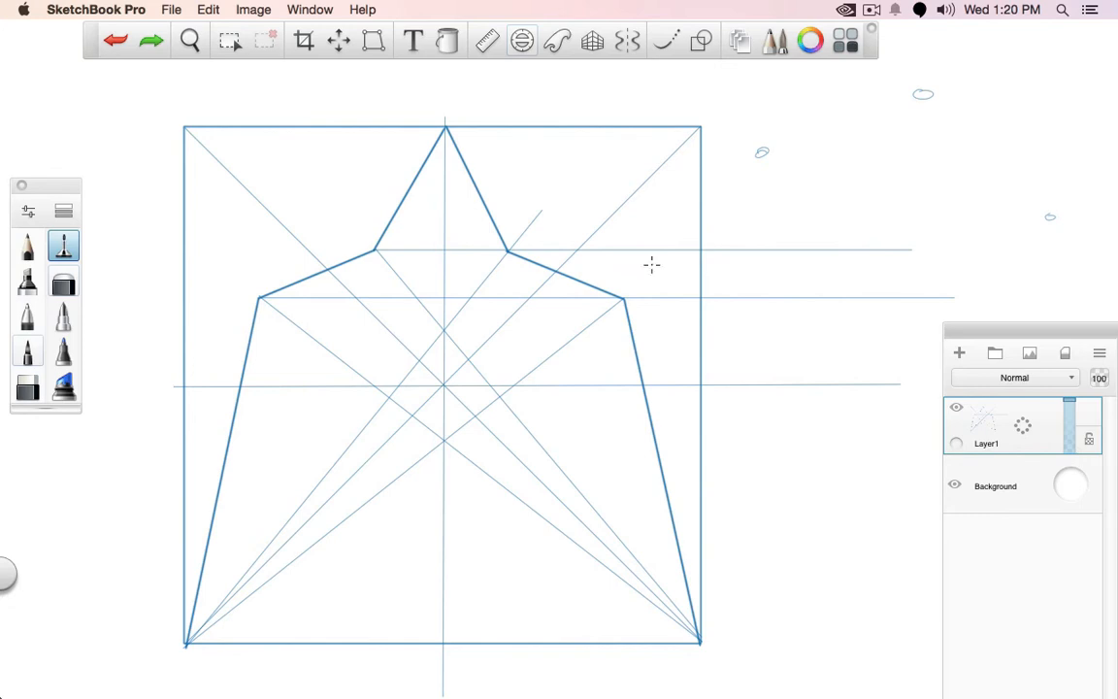
Start a new blank sketch in place of the current drawing
{"action": "left_click", "coordinate": [172, 9]}
{"action": "left_click", "coordinate": [185, 30]}
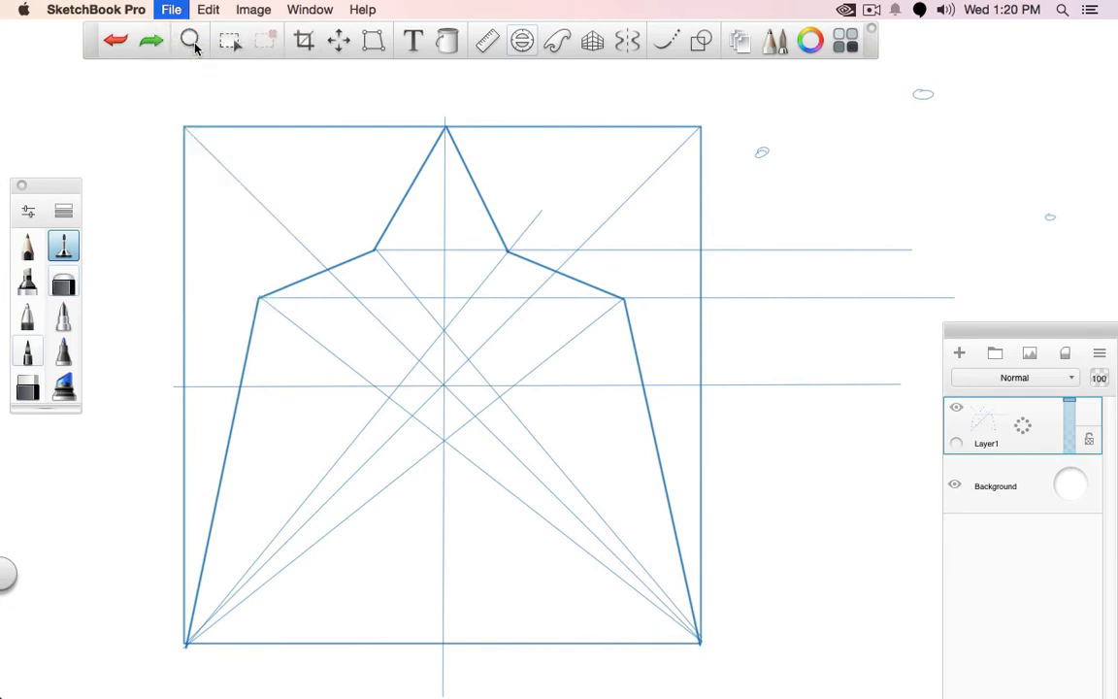
{"action": "left_click", "coordinate": [491, 261]}
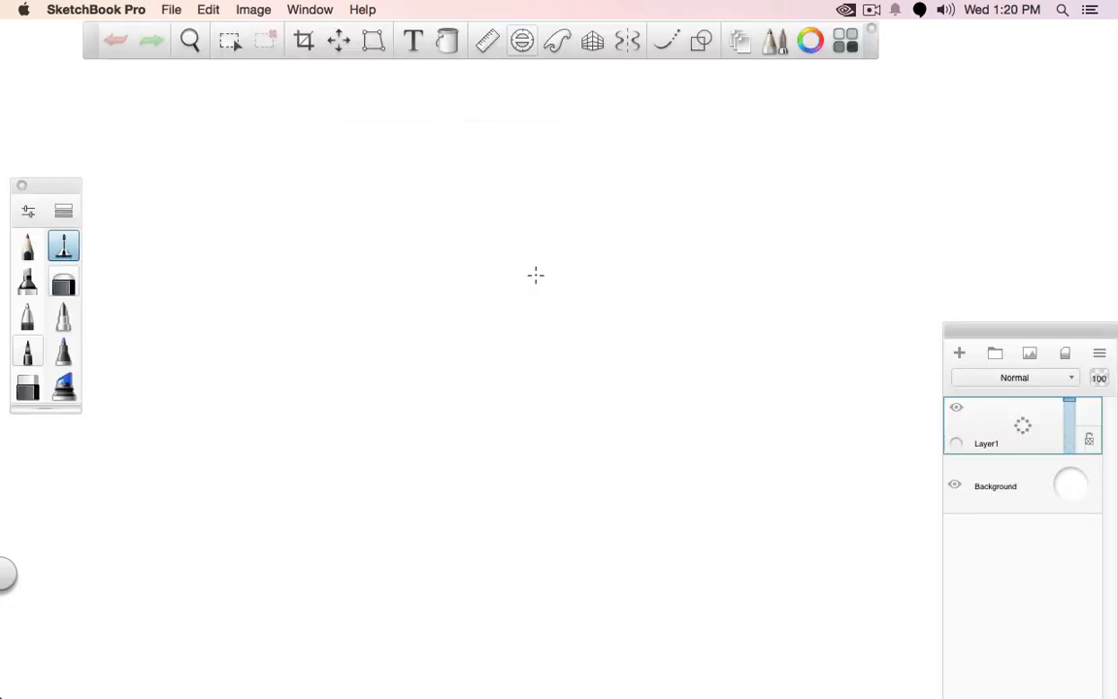
Draw a thin horizon line, and a vertical line whose two ends are joined to a vanishing point at the horizon's right side
{"action": "left_click", "coordinate": [700, 39]}
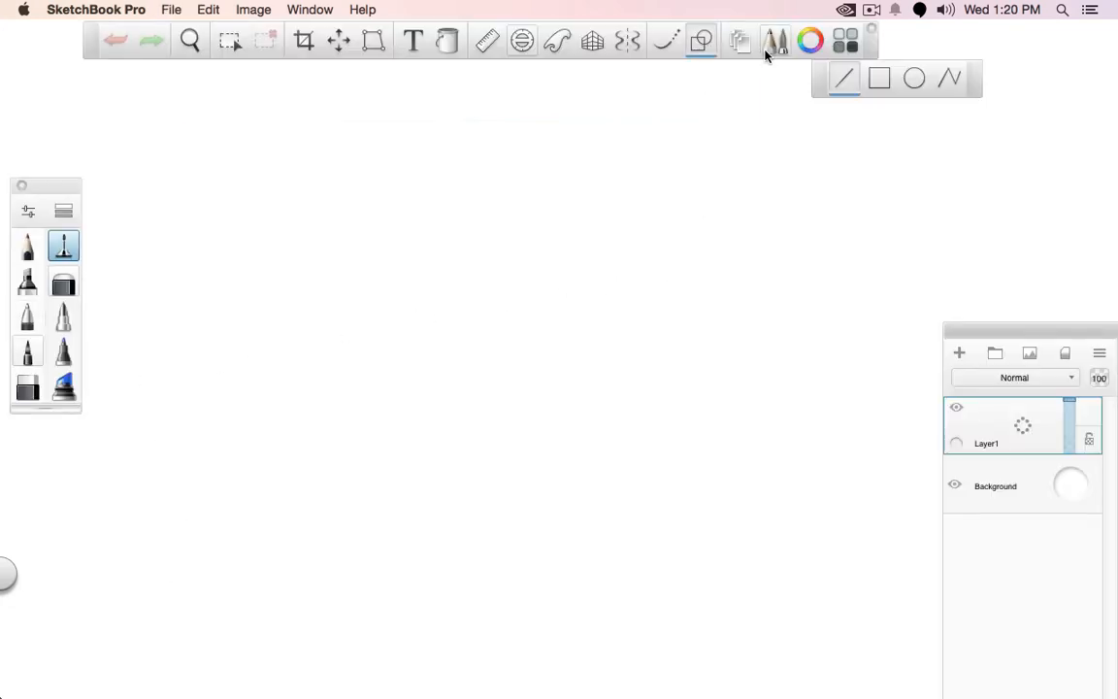
{"action": "left_click_drag", "start_coordinate": [114, 163], "coordinate": [1104, 162]}
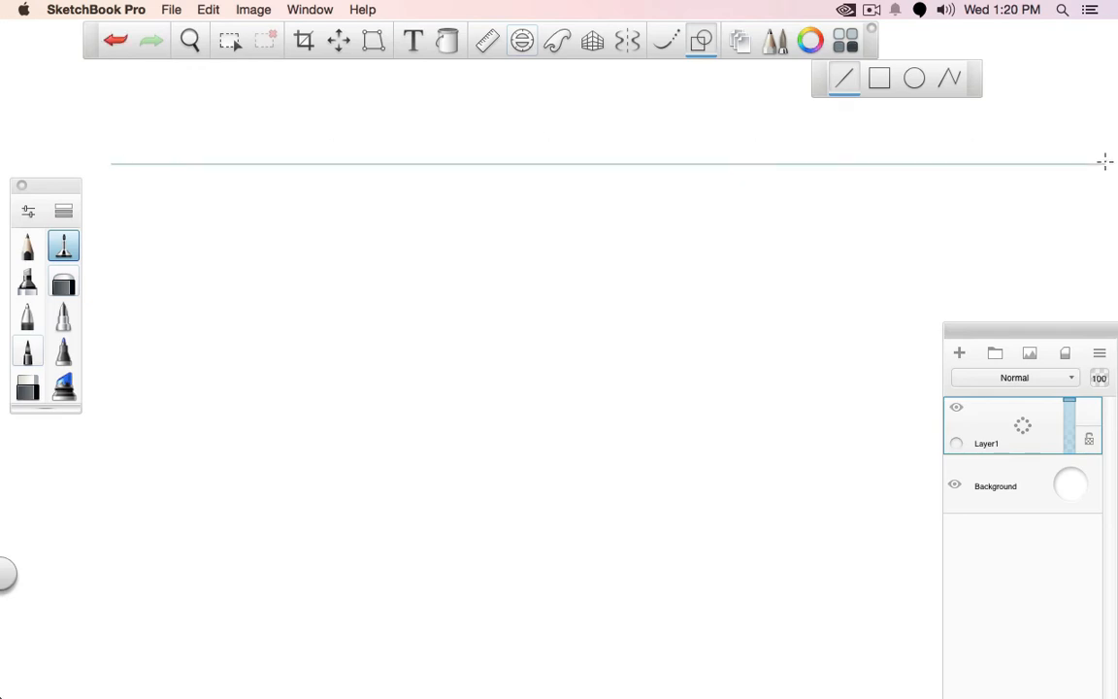
{"action": "mouse_move", "coordinate": [167, 266]}
{"action": "left_mouse_down"}
{"action": "mouse_move", "coordinate": [167, 612]}
{"action": "mouse_move", "coordinate": [831, 215]}
{"action": "mouse_move", "coordinate": [959, 164]}
{"action": "mouse_move", "coordinate": [232, 250]}
{"action": "mouse_move", "coordinate": [940, 152]}
{"action": "mouse_move", "coordinate": [959, 164]}
{"action": "left_mouse_up"}
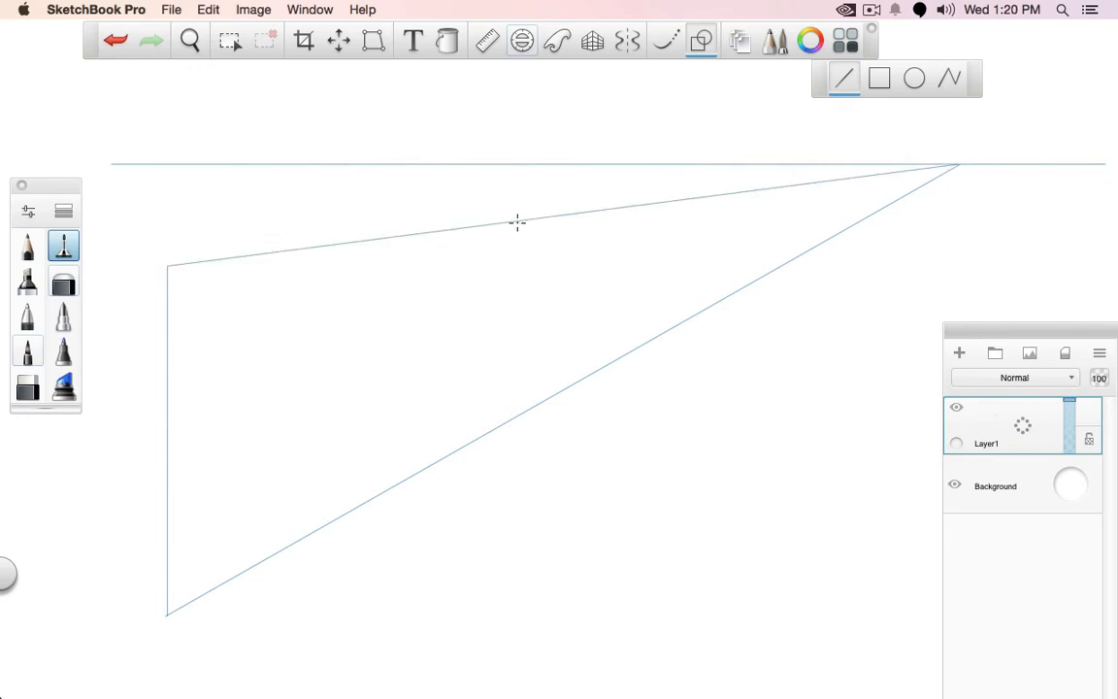
Close the perspective panel with a second vertical line between the converging lines, and draw both of its diagonals
{"action": "left_click_drag", "start_coordinate": [517, 221], "coordinate": [517, 423]}
{"action": "left_click_drag", "start_coordinate": [168, 613], "coordinate": [517, 221]}
{"action": "left_click_drag", "start_coordinate": [167, 267], "coordinate": [517, 421]}
{"action": "key", "text": "super+z"}
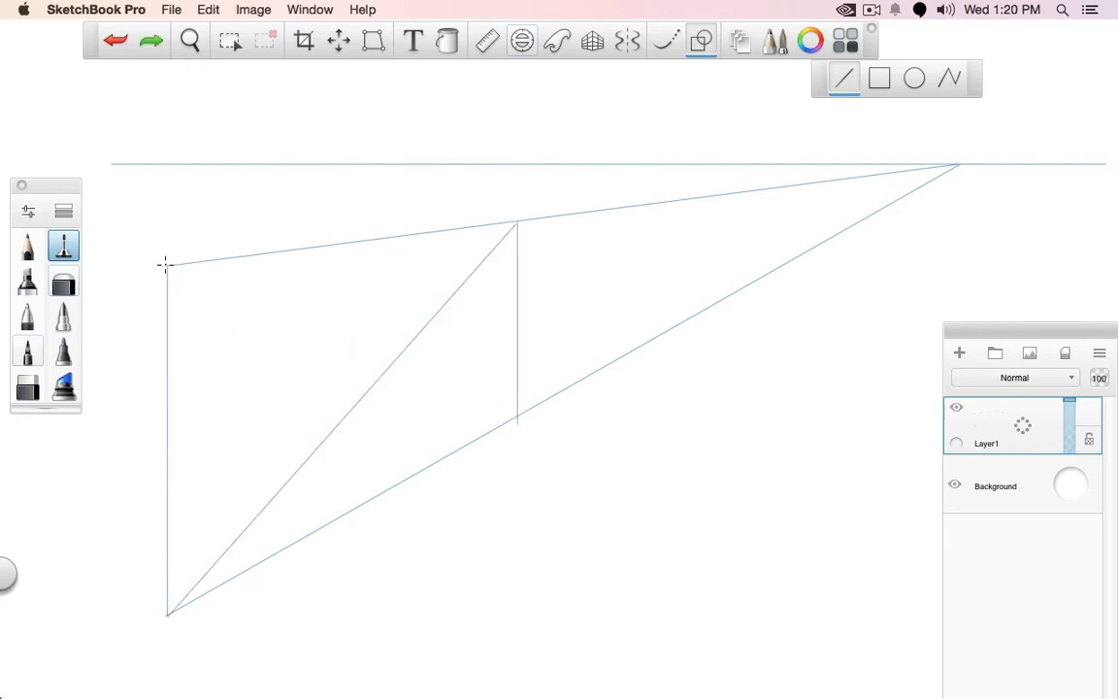
{"action": "left_click_drag", "start_coordinate": [165, 264], "coordinate": [517, 415]}
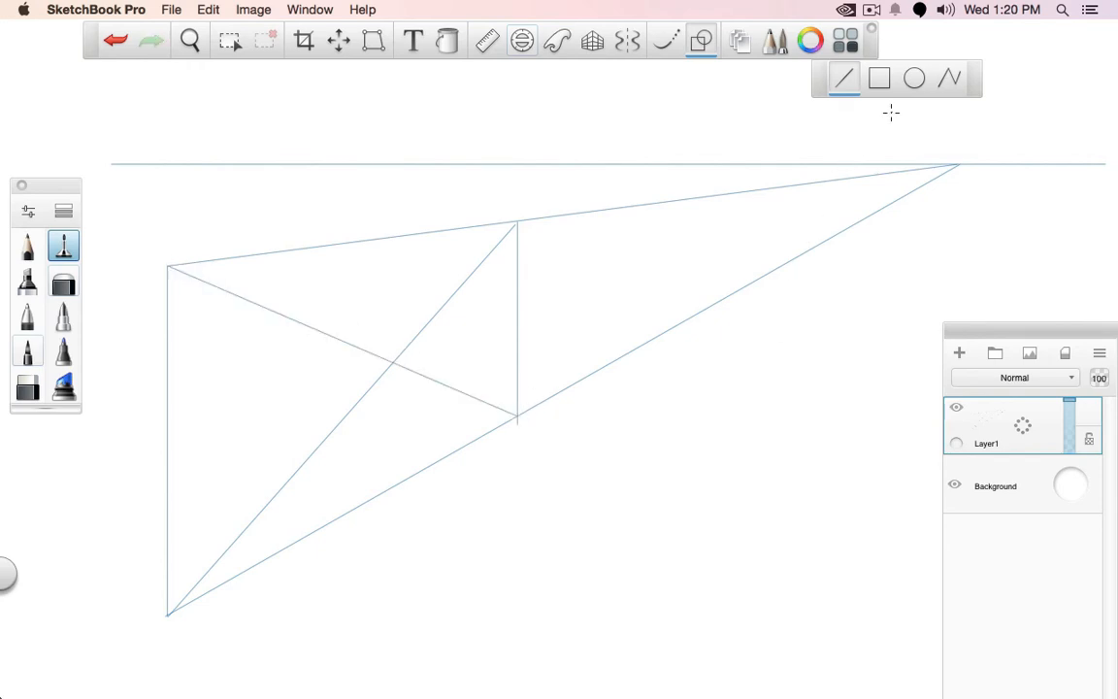
Draw a bold slanted line from the panel's lower-left corner, and a thin vertical centre line through the crossing of the diagonals
{"action": "left_click", "coordinate": [27, 316]}
{"action": "left_click_drag", "start_coordinate": [170, 613], "coordinate": [236, 399]}
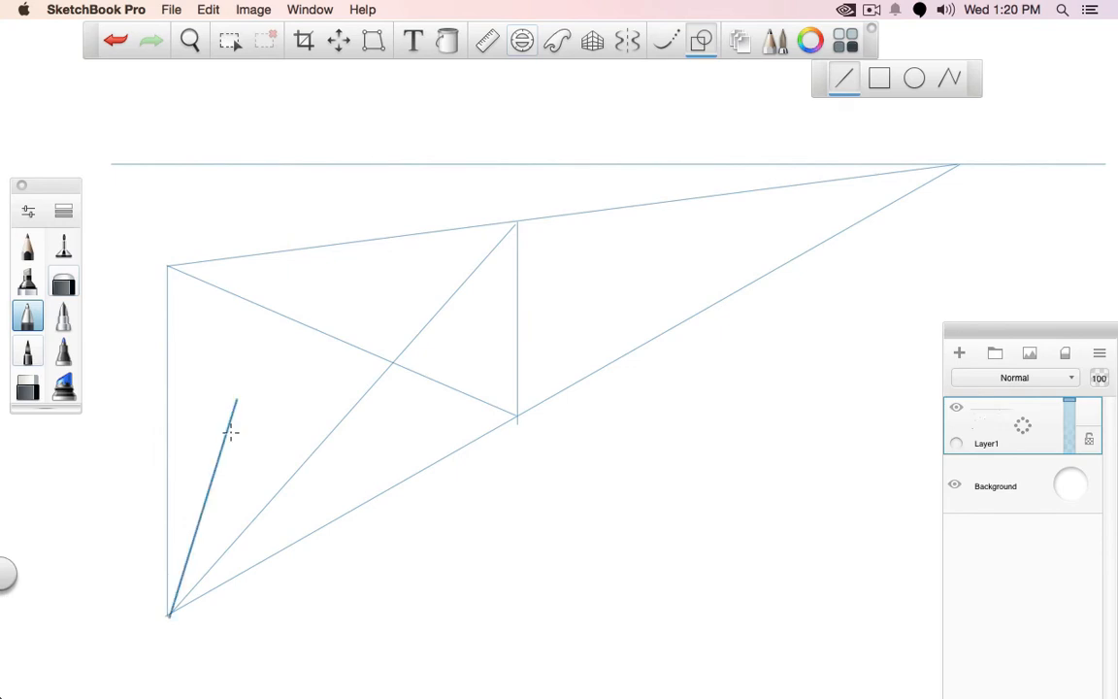
{"action": "left_click", "coordinate": [63, 246]}
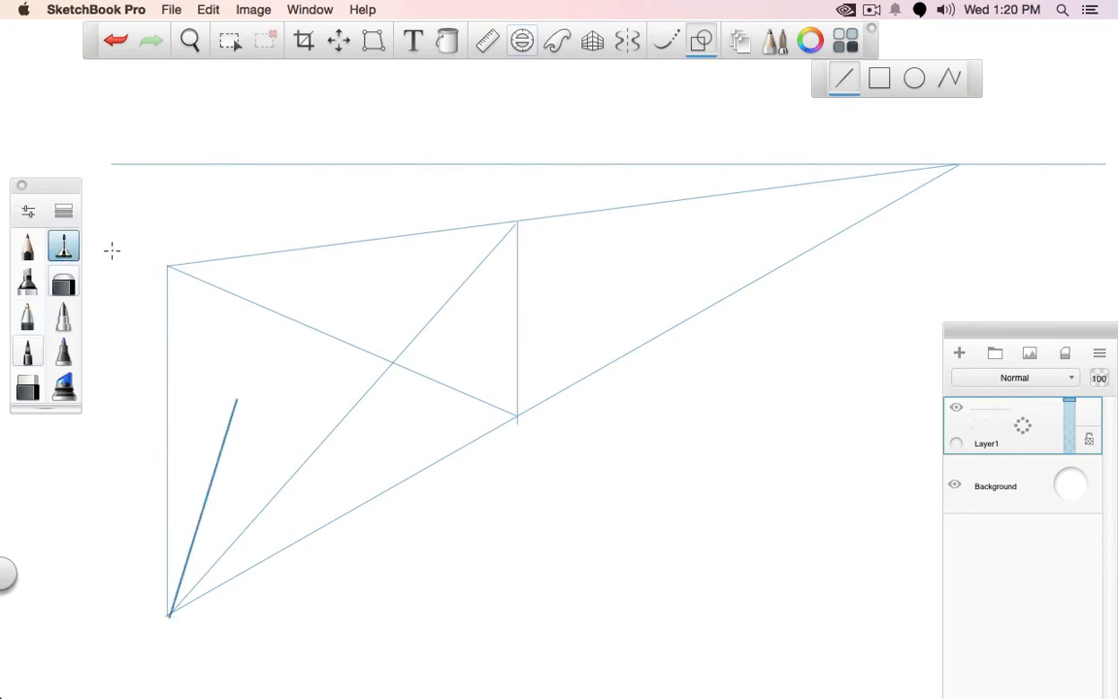
{"action": "left_click", "coordinate": [487, 41]}
{"action": "left_click_drag", "start_coordinate": [349, 419], "coordinate": [390, 398]}
{"action": "left_click_drag", "start_coordinate": [602, 420], "coordinate": [422, 538]}
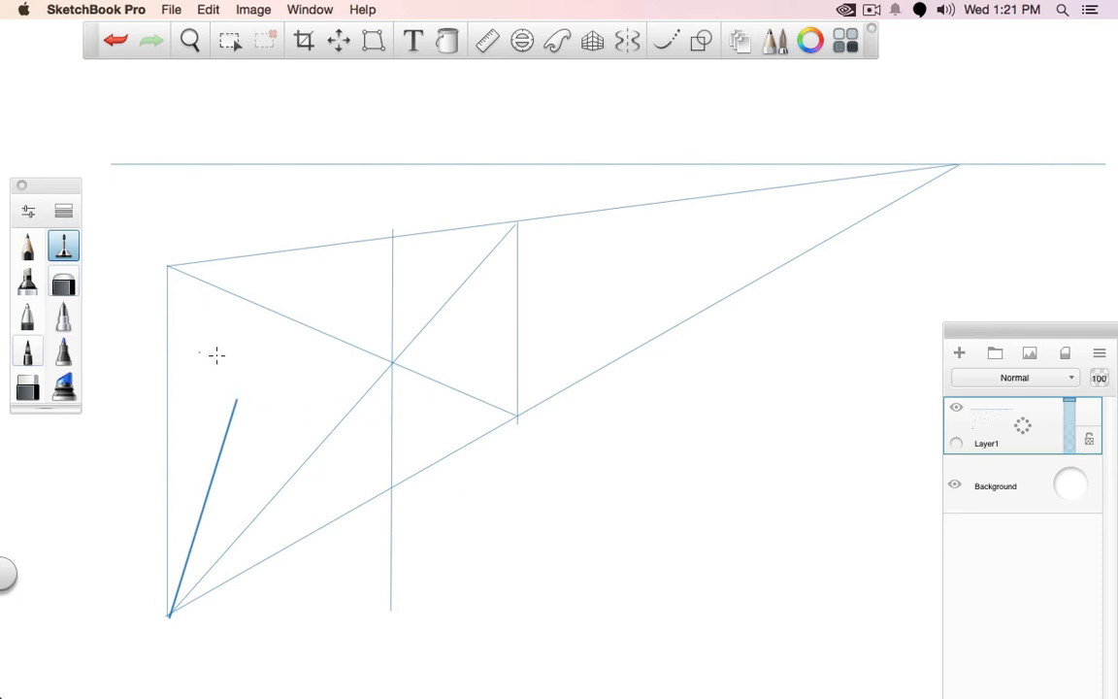
Mirror the bold slanted line across the centre line, using thin guides from its upper end and the panel's lower corners, plus one to the vanishing point
{"action": "left_click", "coordinate": [701, 42]}
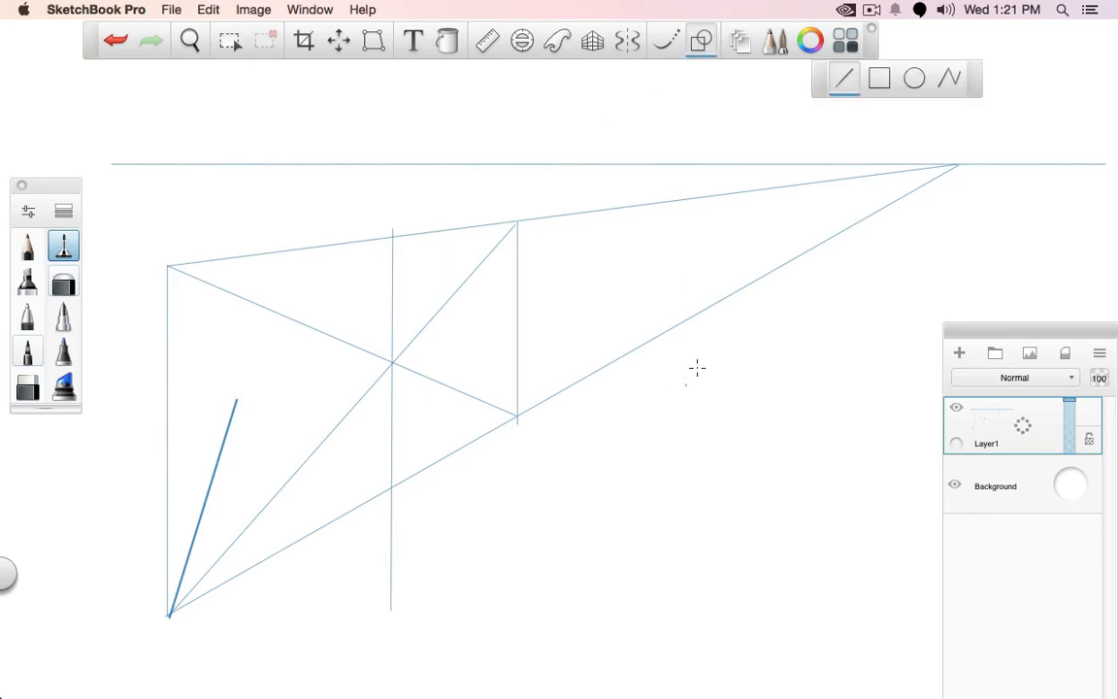
{"action": "mouse_move", "coordinate": [235, 398]}
{"action": "left_mouse_down"}
{"action": "mouse_move", "coordinate": [445, 344]}
{"action": "mouse_move", "coordinate": [602, 354]}
{"action": "mouse_move", "coordinate": [681, 407]}
{"action": "mouse_move", "coordinate": [786, 284]}
{"action": "mouse_move", "coordinate": [957, 165]}
{"action": "left_mouse_up"}
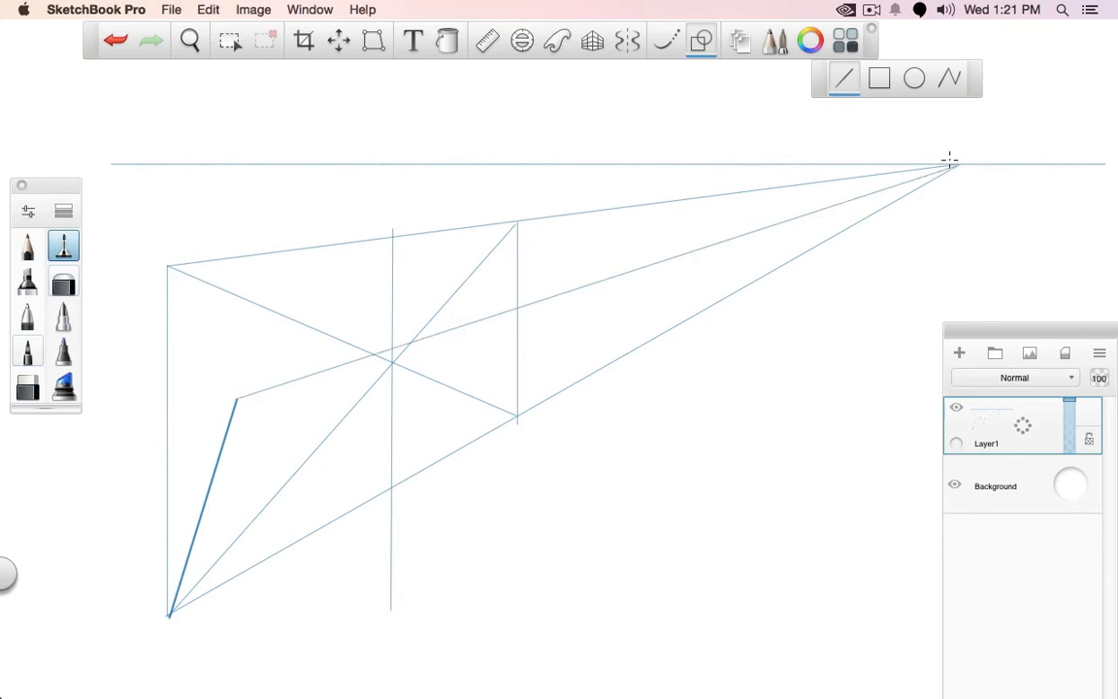
{"action": "left_click_drag", "start_coordinate": [241, 396], "coordinate": [517, 416]}
{"action": "left_click_drag", "start_coordinate": [380, 416], "coordinate": [399, 402]}
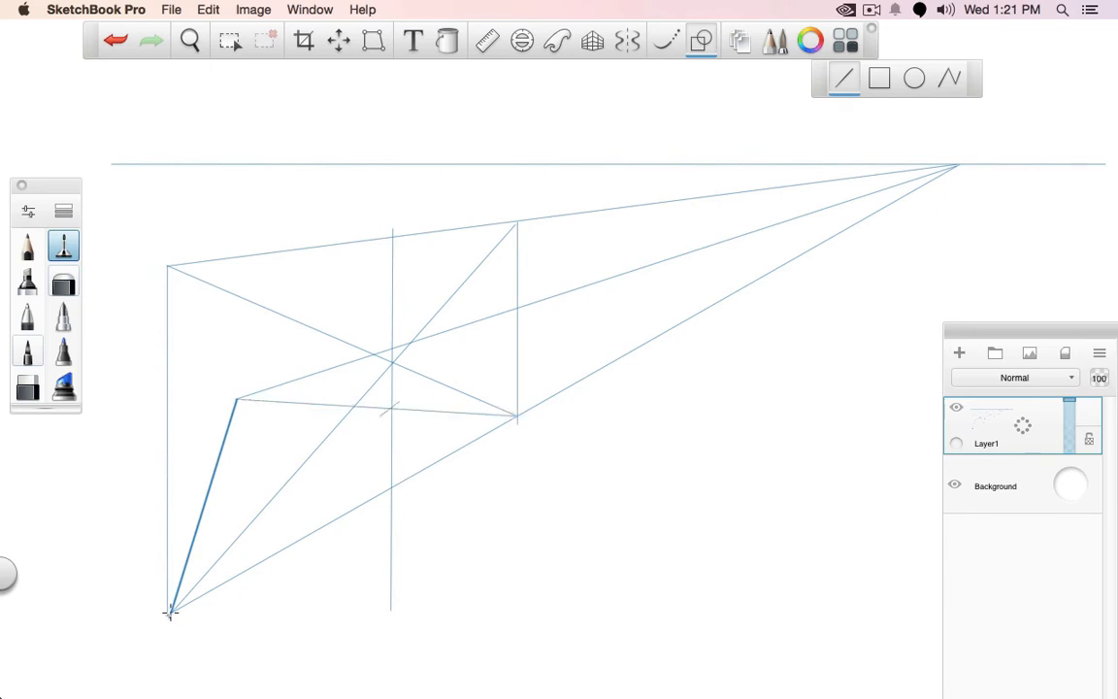
{"action": "mouse_move", "coordinate": [170, 610]}
{"action": "left_mouse_down"}
{"action": "mouse_move", "coordinate": [485, 317]}
{"action": "mouse_move", "coordinate": [518, 424]}
{"action": "left_mouse_up"}
{"action": "left_click", "coordinate": [27, 316]}
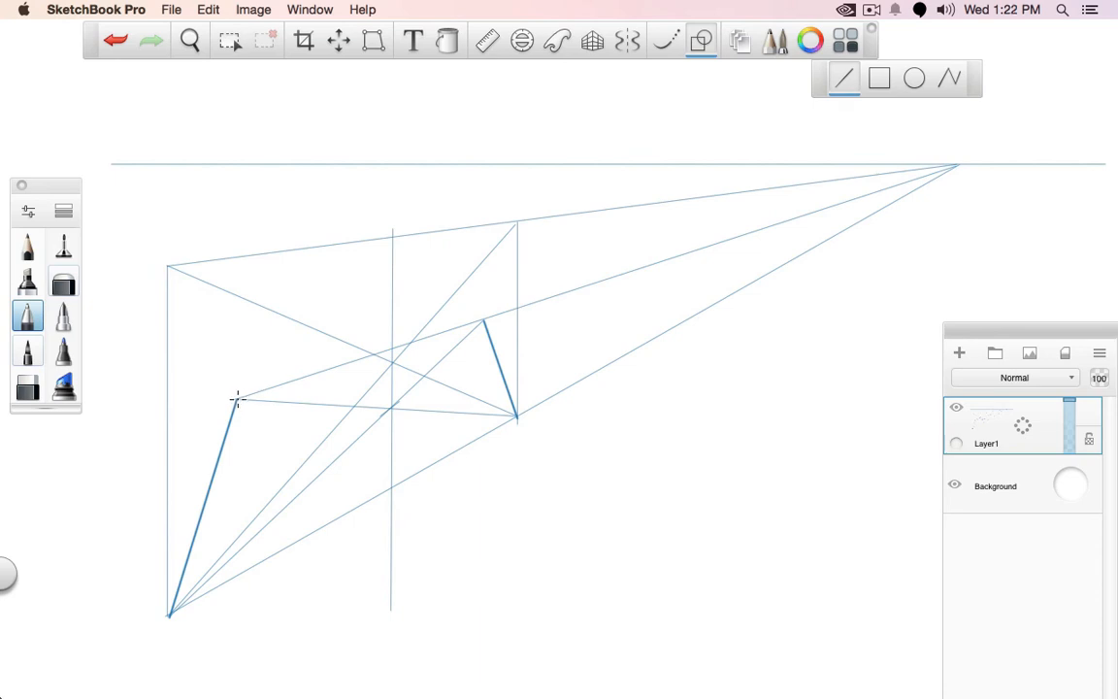
Draw a second bold segment from the left bend point, and construct its mirrored end with thin guides through the upper corners and to the vanishing point
{"action": "left_click_drag", "start_coordinate": [237, 399], "coordinate": [342, 331]}
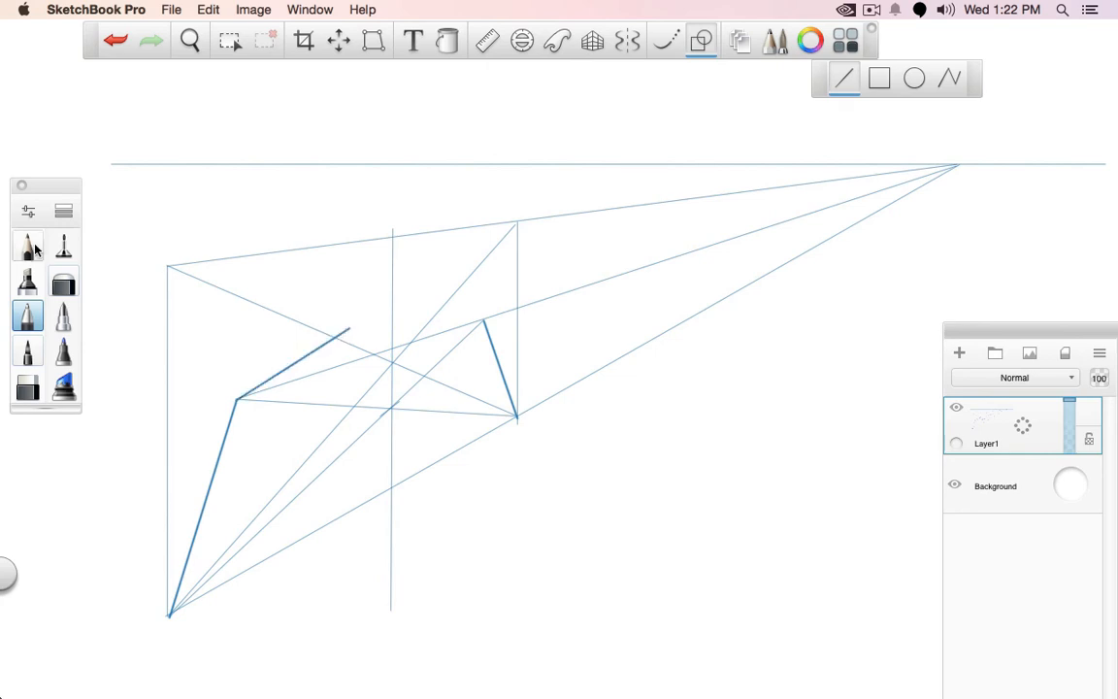
{"action": "left_click", "coordinate": [33, 248]}
{"action": "left_click", "coordinate": [64, 246]}
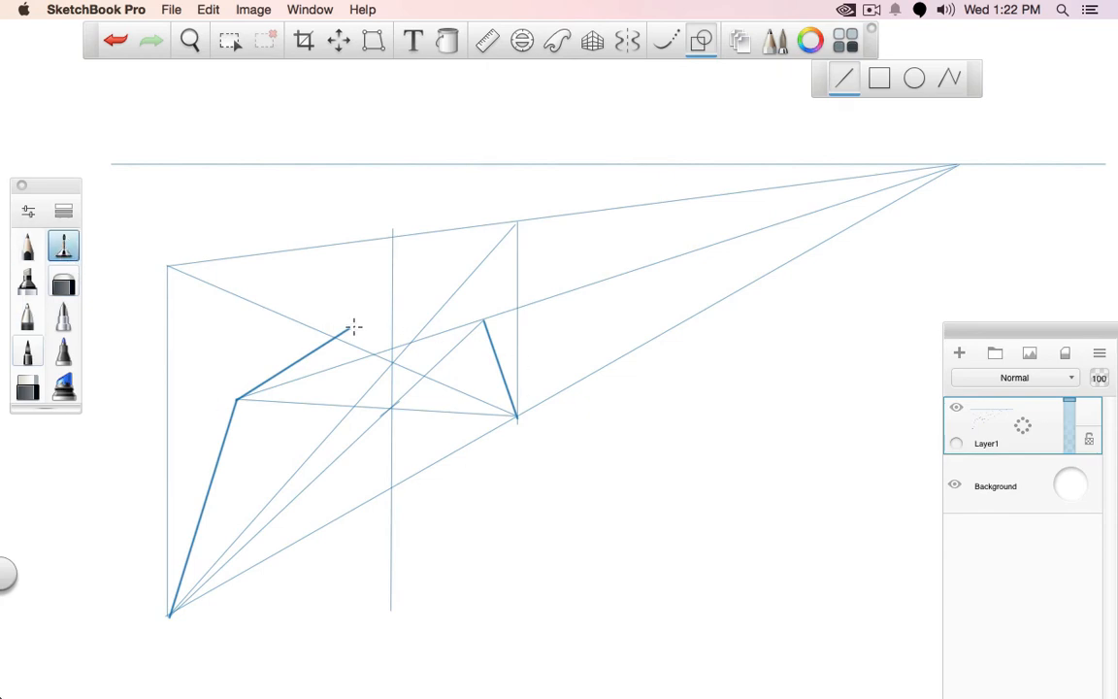
{"action": "left_click_drag", "start_coordinate": [353, 328], "coordinate": [518, 222]}
{"action": "left_click_drag", "start_coordinate": [167, 265], "coordinate": [465, 306]}
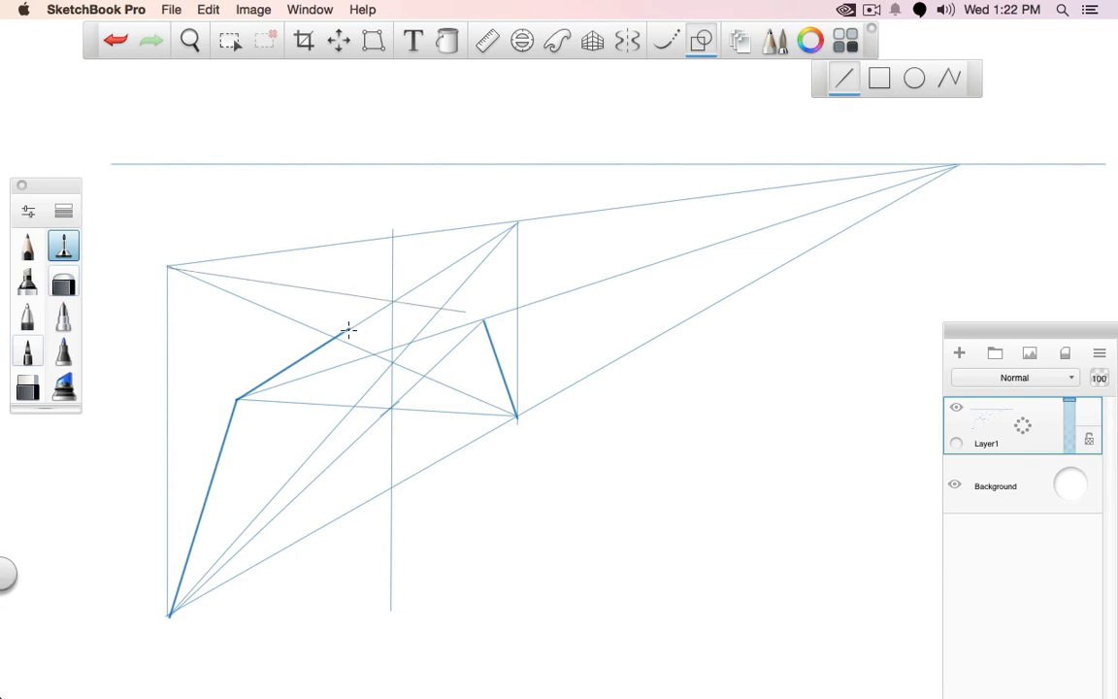
{"action": "left_click_drag", "start_coordinate": [411, 313], "coordinate": [955, 166]}
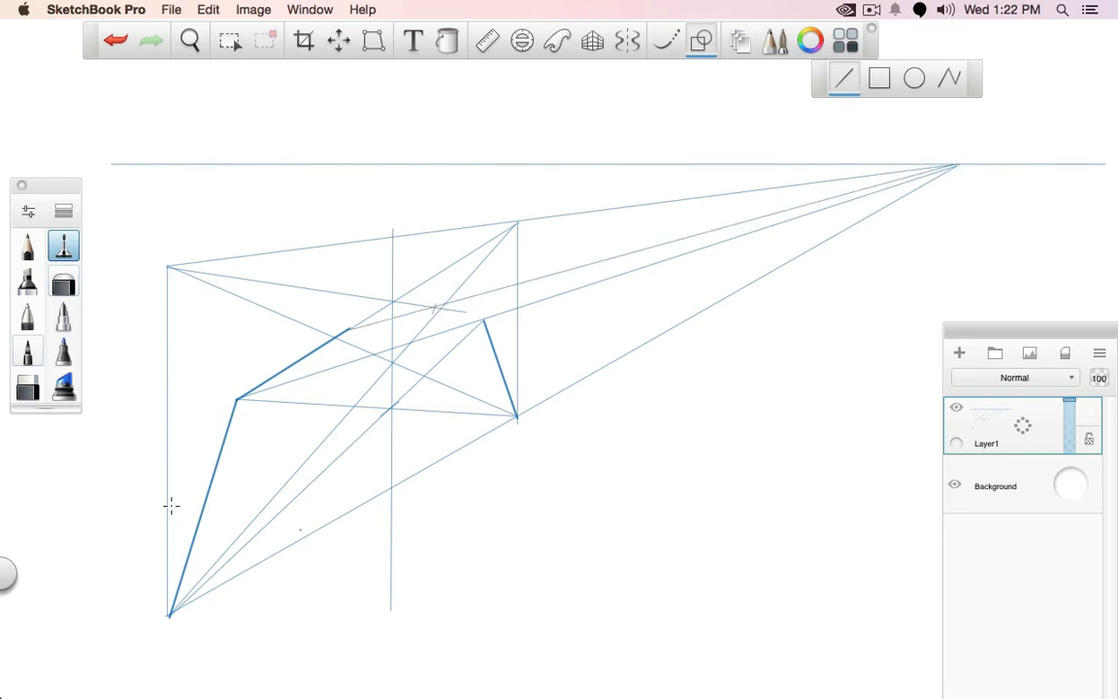
Draw the mirrored second segment in bold, and join both inner bend points to the centre line's intersection with the panel's upper edge
{"action": "left_click", "coordinate": [27, 316]}
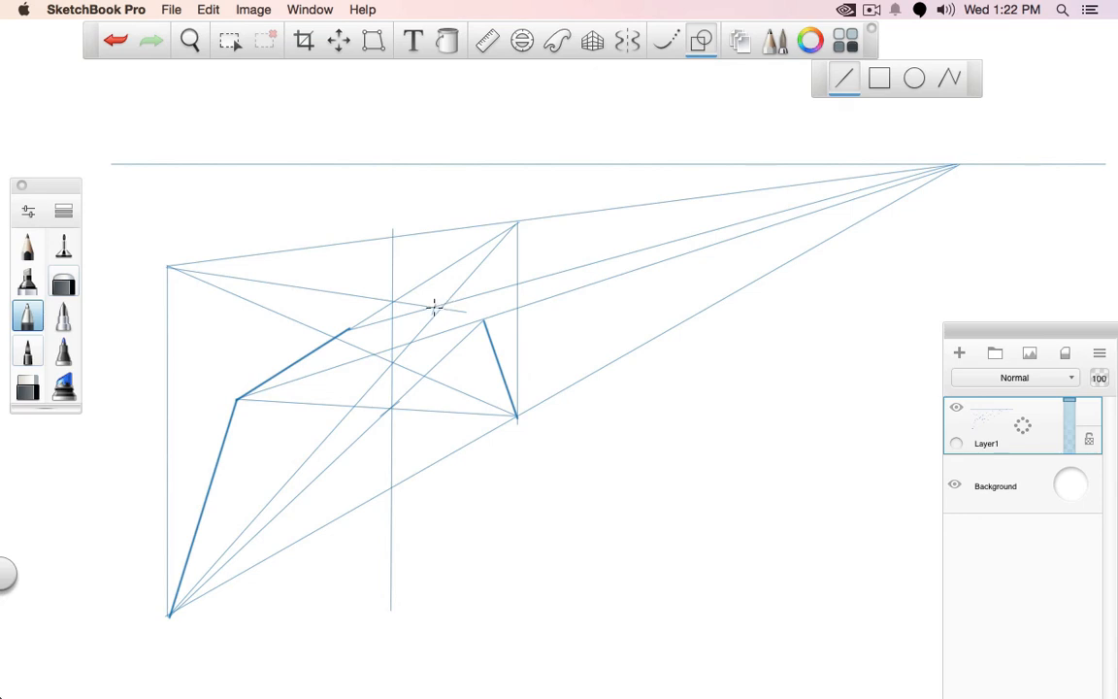
{"action": "left_click_drag", "start_coordinate": [433, 307], "coordinate": [482, 318]}
{"action": "left_click_drag", "start_coordinate": [391, 236], "coordinate": [348, 329]}
{"action": "left_click_drag", "start_coordinate": [390, 237], "coordinate": [434, 307]}
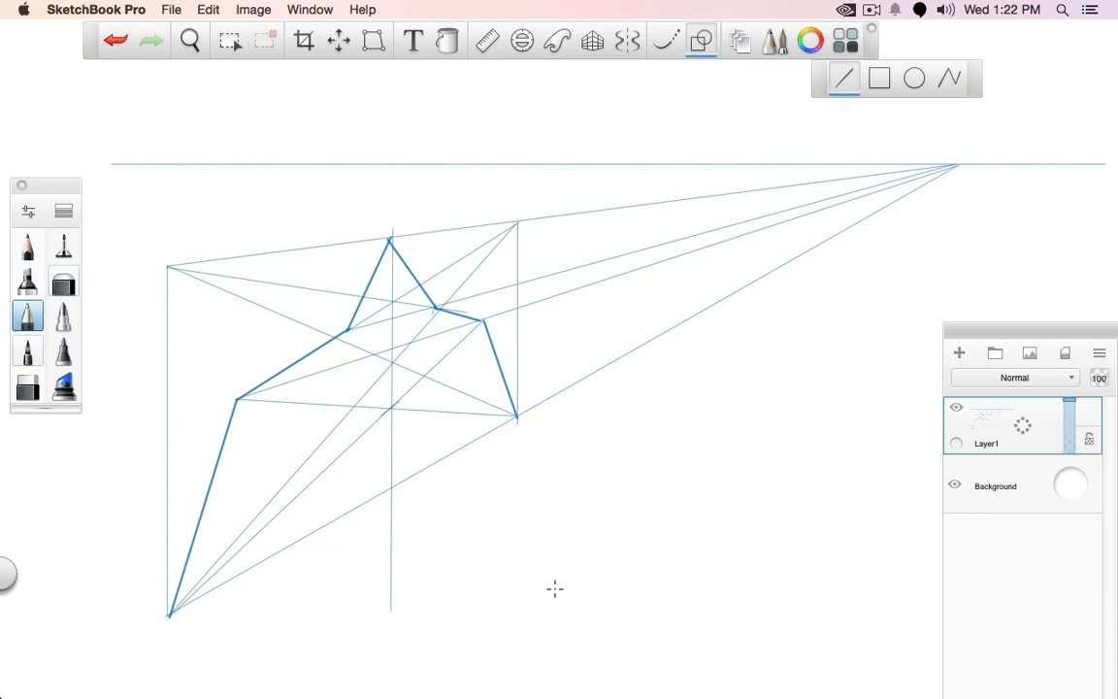
Draw a bold square below the perspective panel, and add both thin diagonals and a vertical centre line to it
{"action": "left_click", "coordinate": [878, 77]}
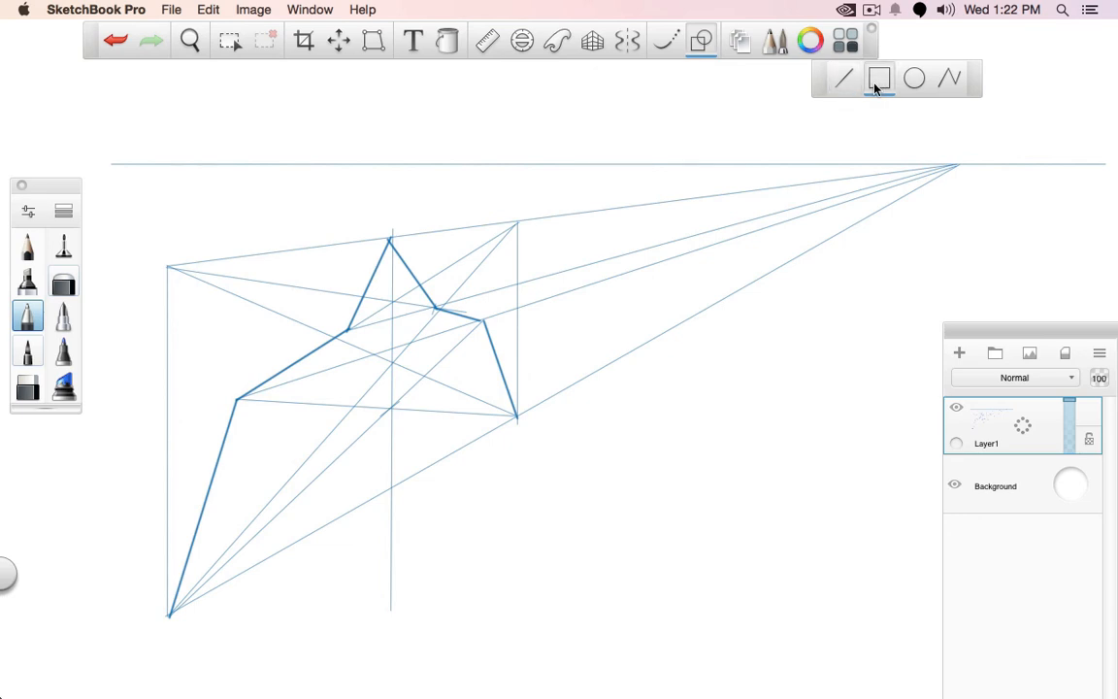
{"action": "left_click_drag", "start_coordinate": [439, 452], "coordinate": [728, 602]}
{"action": "left_click", "coordinate": [844, 77]}
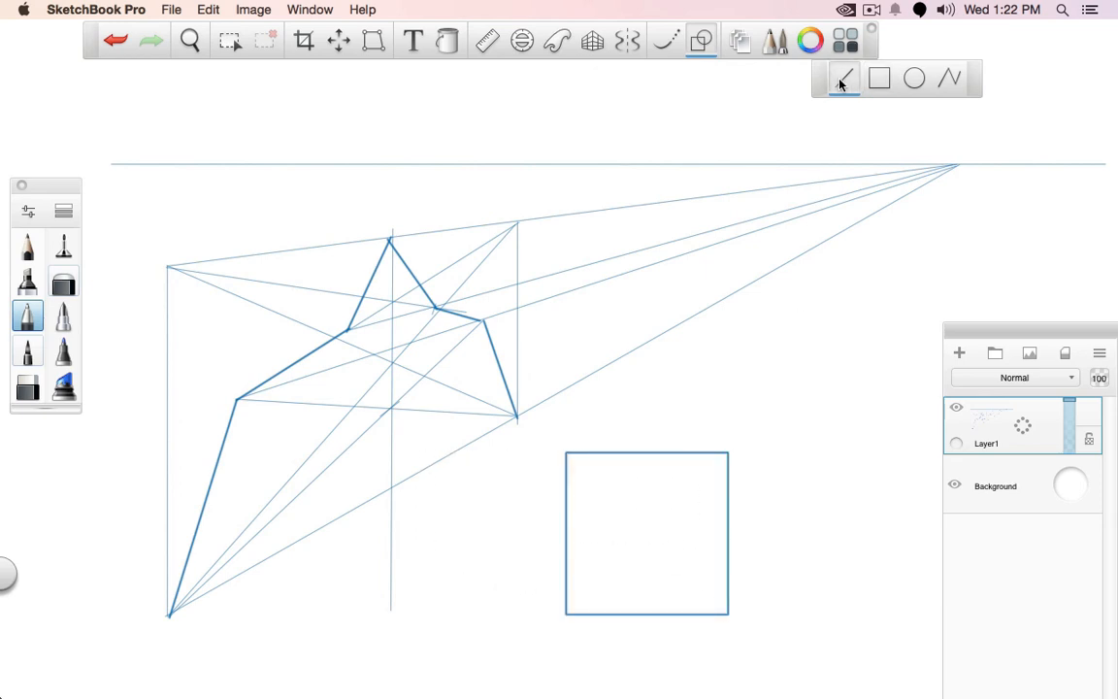
{"action": "left_click", "coordinate": [63, 245]}
{"action": "left_click_drag", "start_coordinate": [564, 613], "coordinate": [728, 452]}
{"action": "mouse_move", "coordinate": [568, 455]}
{"action": "left_mouse_down"}
{"action": "mouse_move", "coordinate": [645, 512]}
{"action": "mouse_move", "coordinate": [727, 613]}
{"action": "left_mouse_up"}
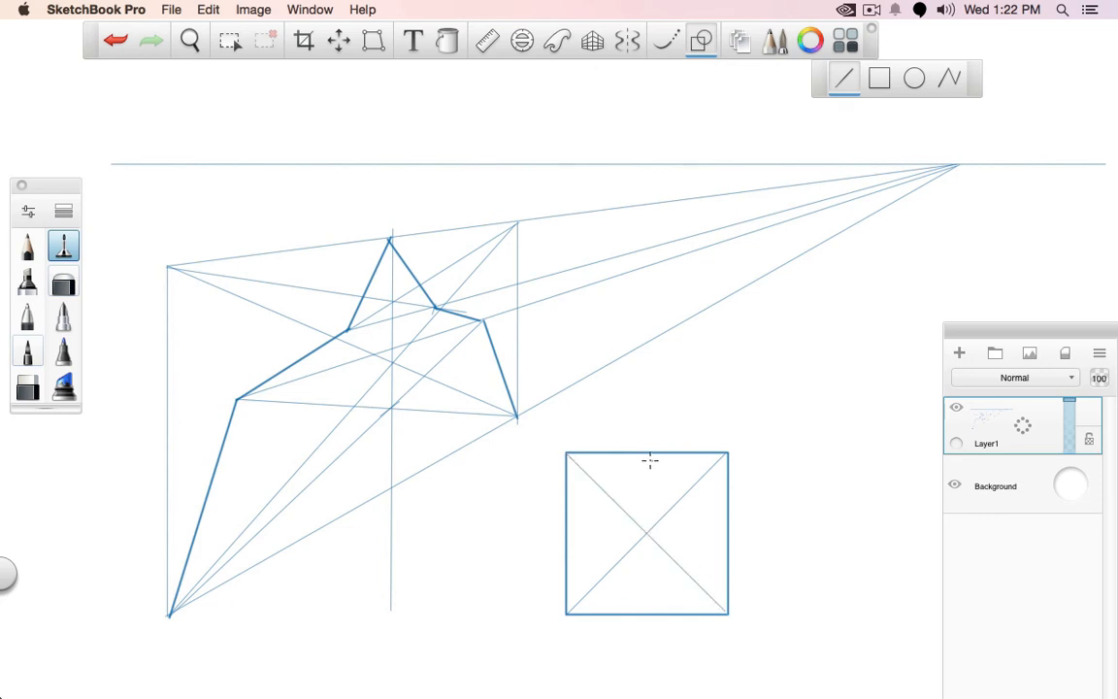
{"action": "left_click_drag", "start_coordinate": [648, 452], "coordinate": [649, 613]}
Draw a bold slanted line from the square's lower-left corner, and extend a thin horizontal line from its upper end past the square's right side
{"action": "left_click", "coordinate": [33, 321]}
{"action": "mouse_move", "coordinate": [566, 612]}
{"action": "left_mouse_down"}
{"action": "mouse_move", "coordinate": [595, 527]}
{"action": "mouse_move", "coordinate": [843, 526]}
{"action": "left_mouse_up"}
{"action": "left_click", "coordinate": [63, 246]}
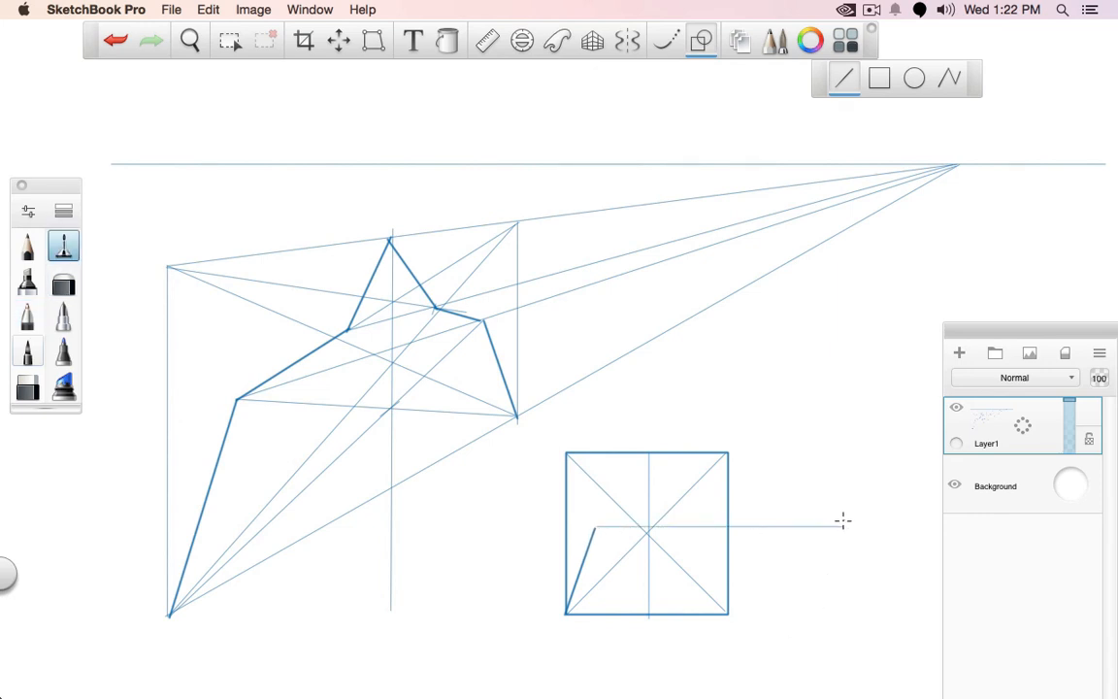
Sketch a freehand arrowhead at the end of the horizontal line, and write "VP" above the vanishing point
{"action": "left_click", "coordinate": [700, 41]}
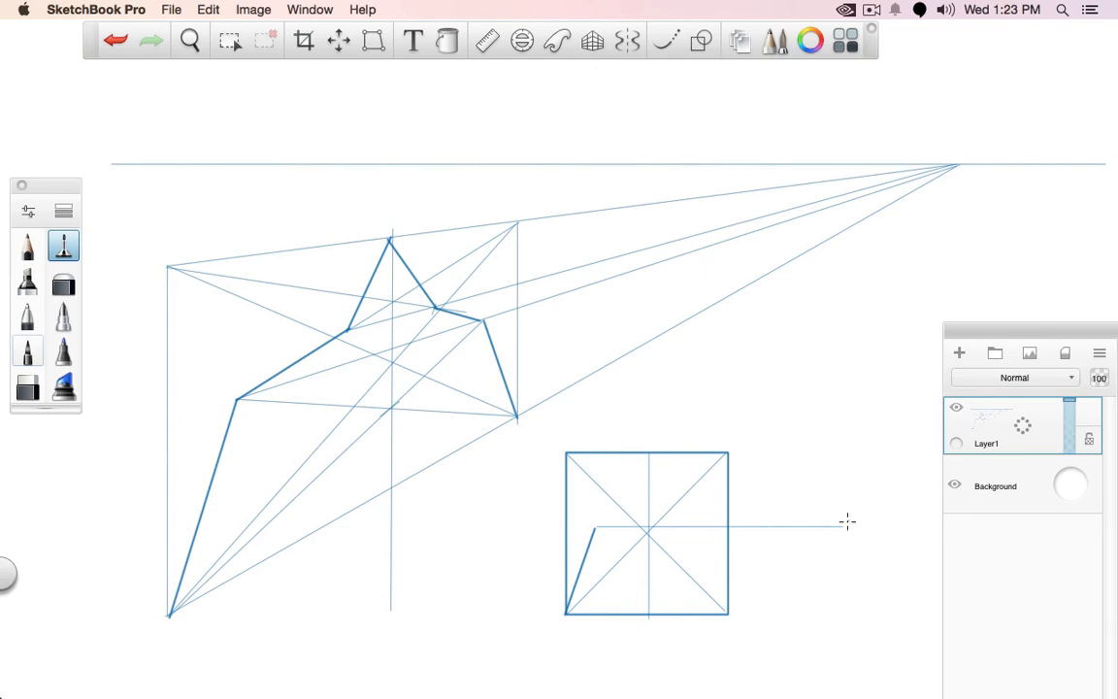
{"action": "left_click_drag", "start_coordinate": [847, 522], "coordinate": [848, 540]}
{"action": "left_click_drag", "start_coordinate": [958, 138], "coordinate": [982, 148]}
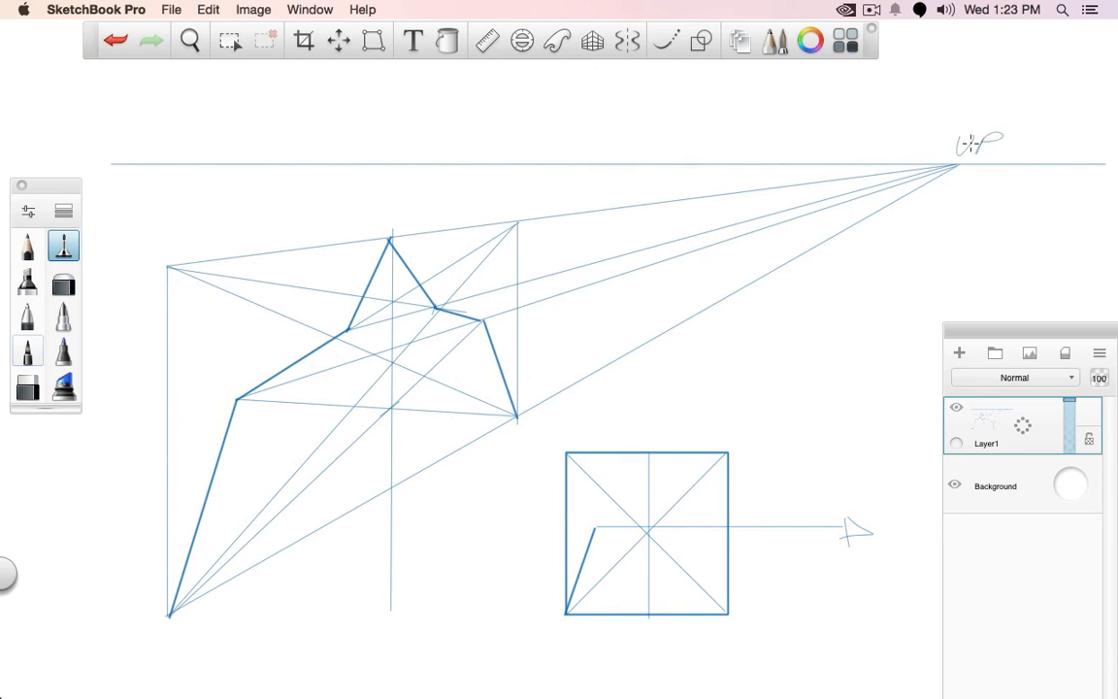